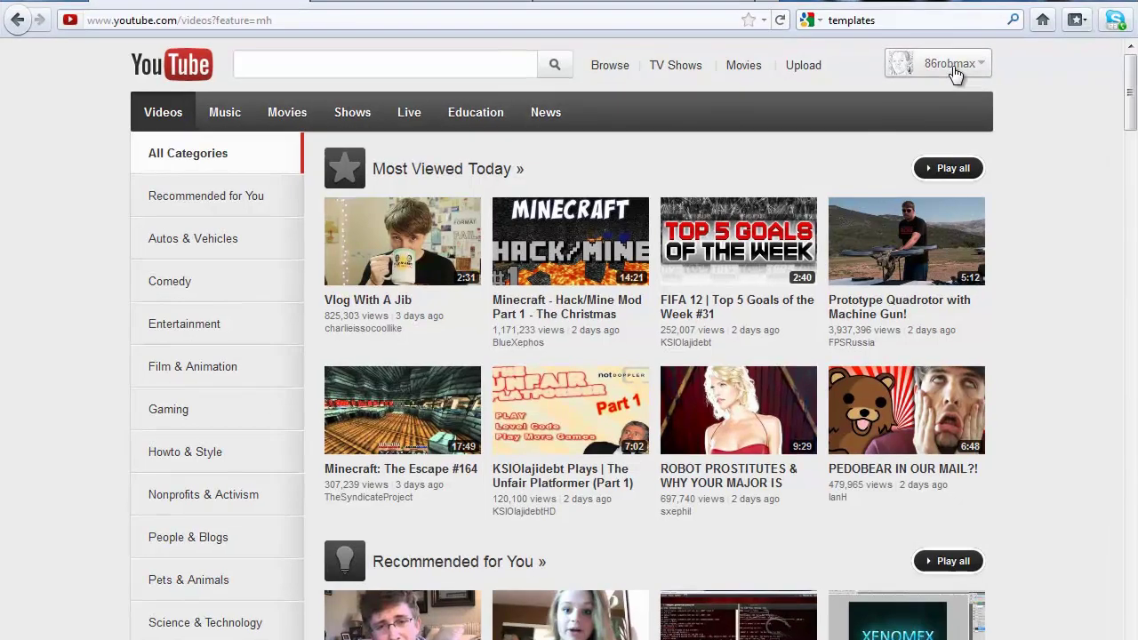
# Open the signed-in account's YouTube channel page and examine its customised background.
pyautogui.click(918, 82)
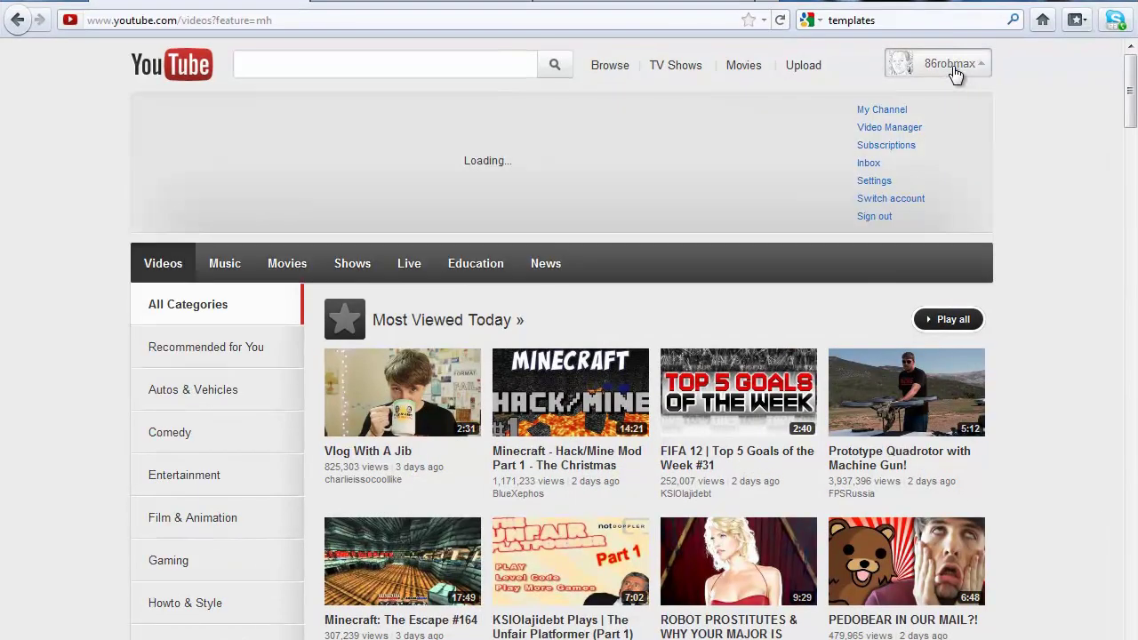
pyautogui.click(882, 110)
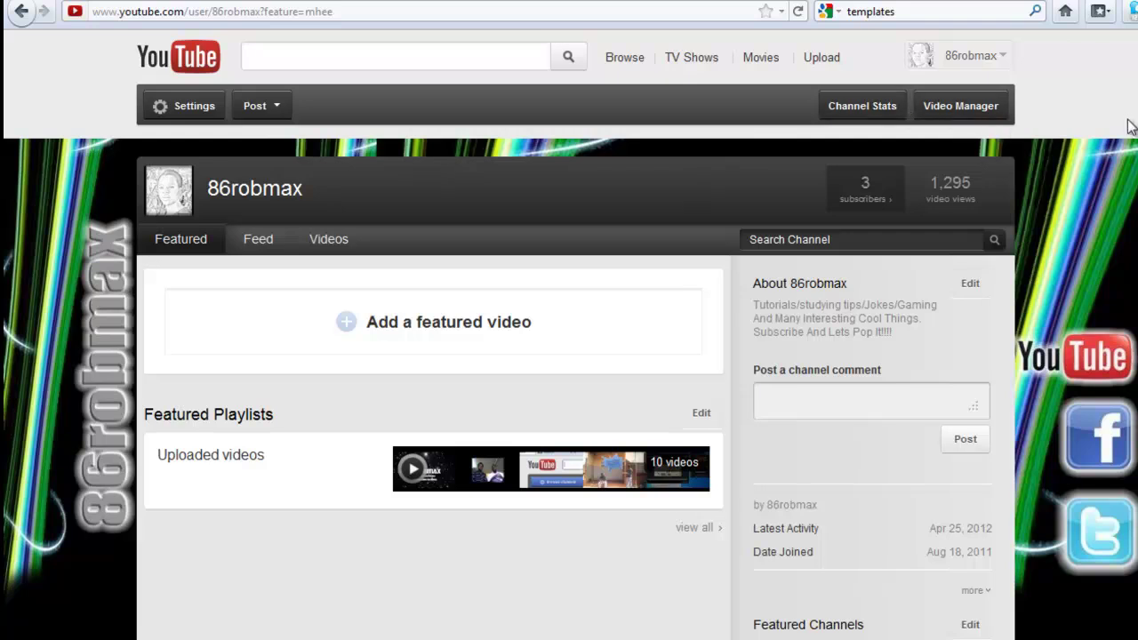
pyautogui.scroll(-2, 569, 355)
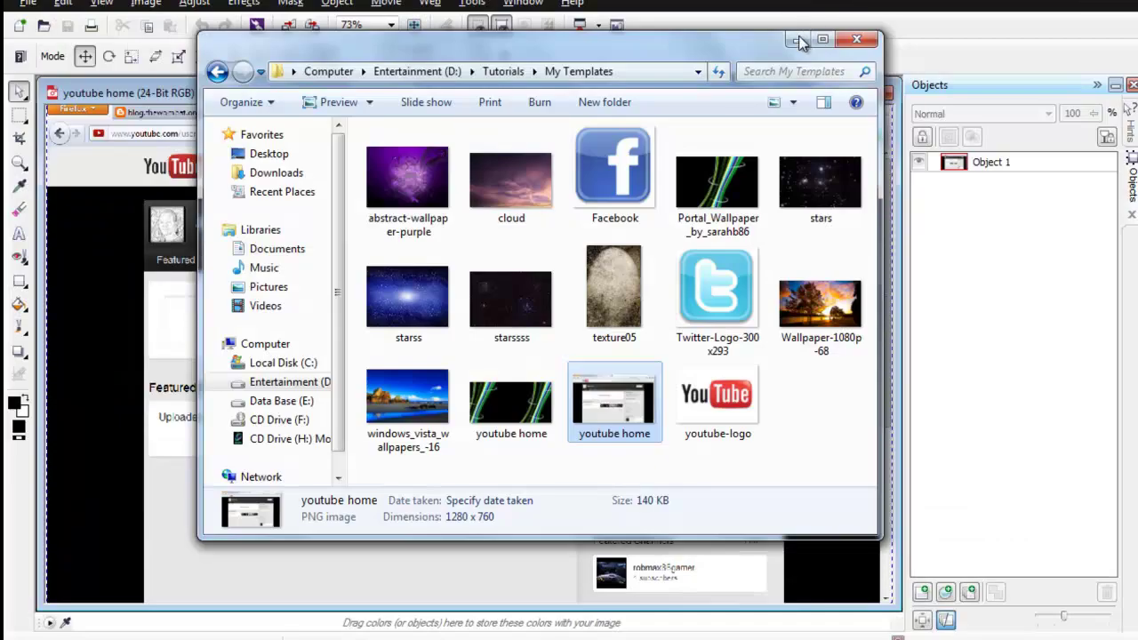
# Switch to Corel PHOTO-PAINT and crop the YouTube home screenshot to the channel area below the browser header, about 13.1 by 6.6 inches.
pyautogui.click(797, 35)
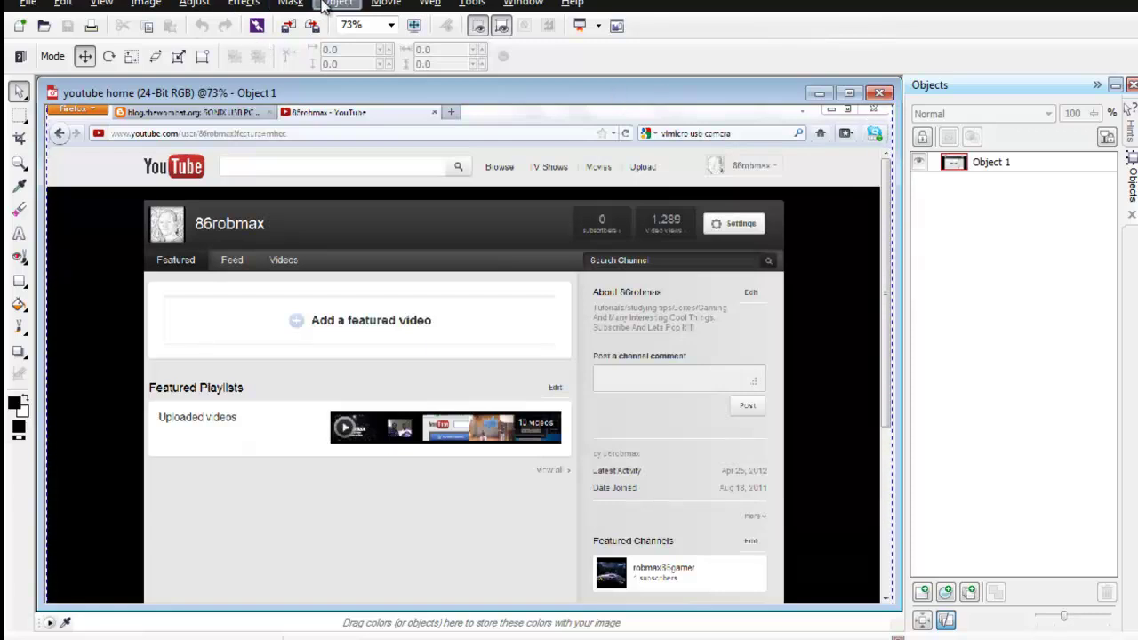
pyautogui.click(393, 25)
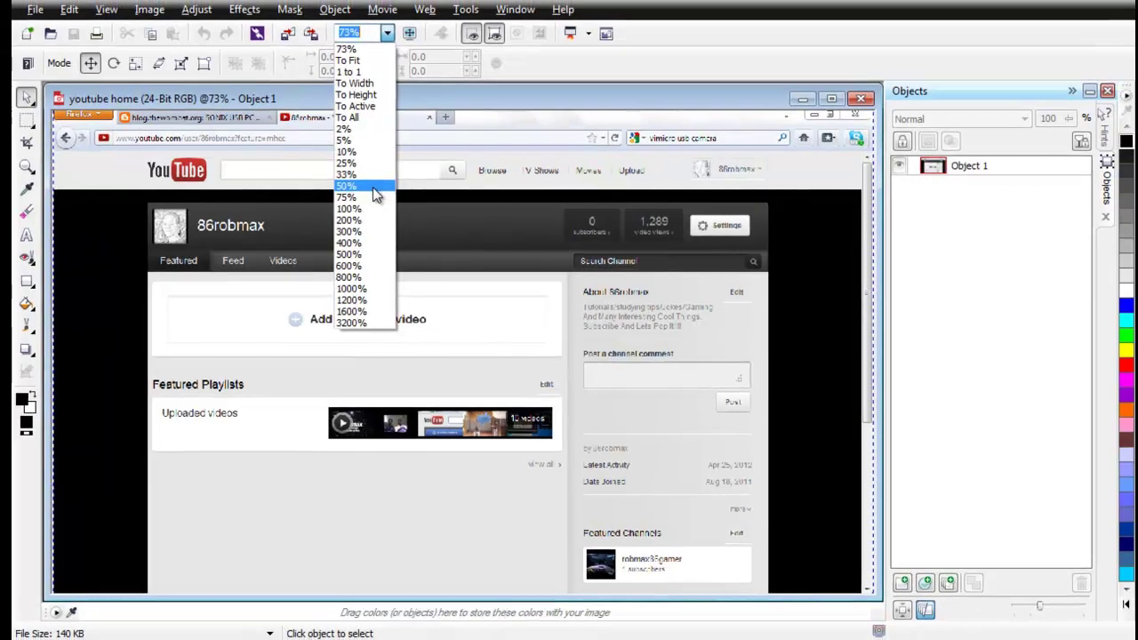
pyautogui.click(372, 187)
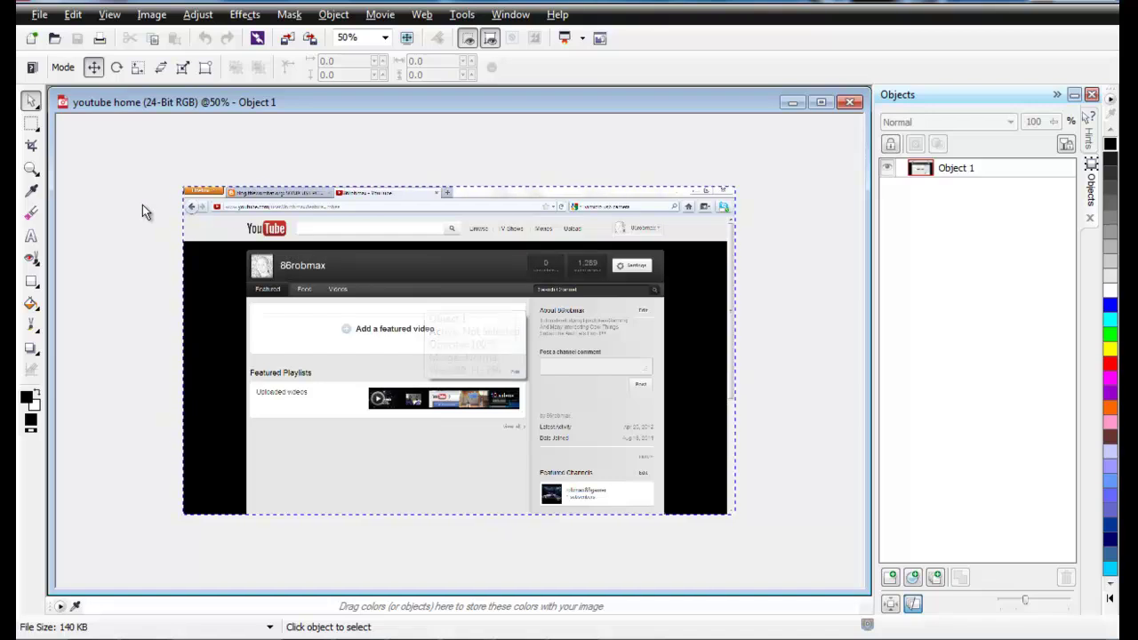
pyautogui.click(32, 146)
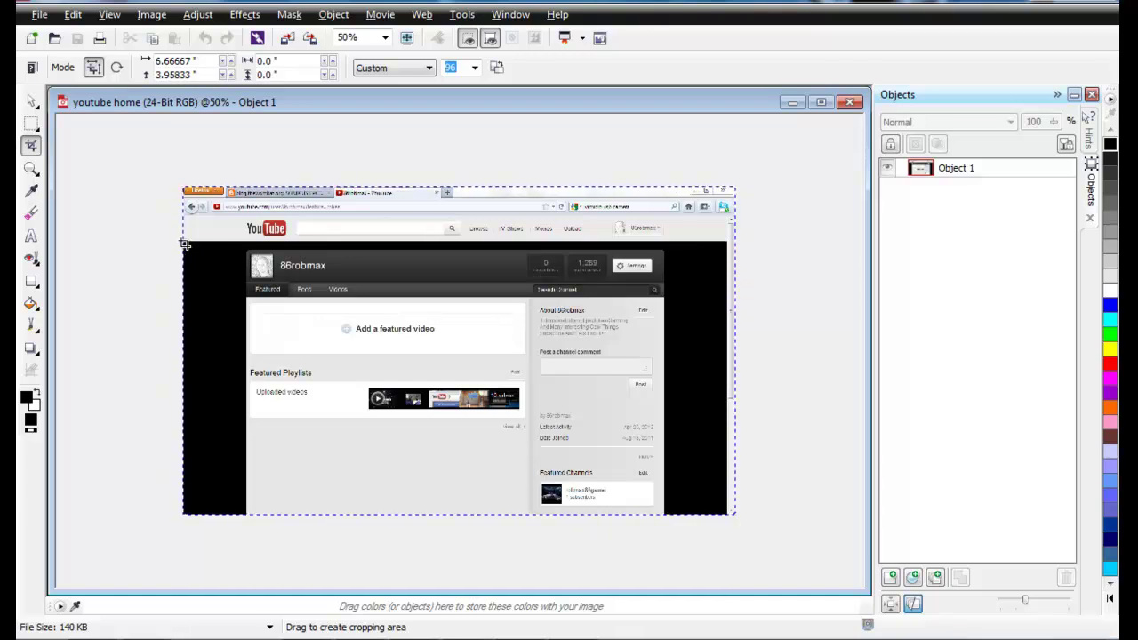
pyautogui.moveTo(185, 246); pyautogui.dragTo(727, 514)
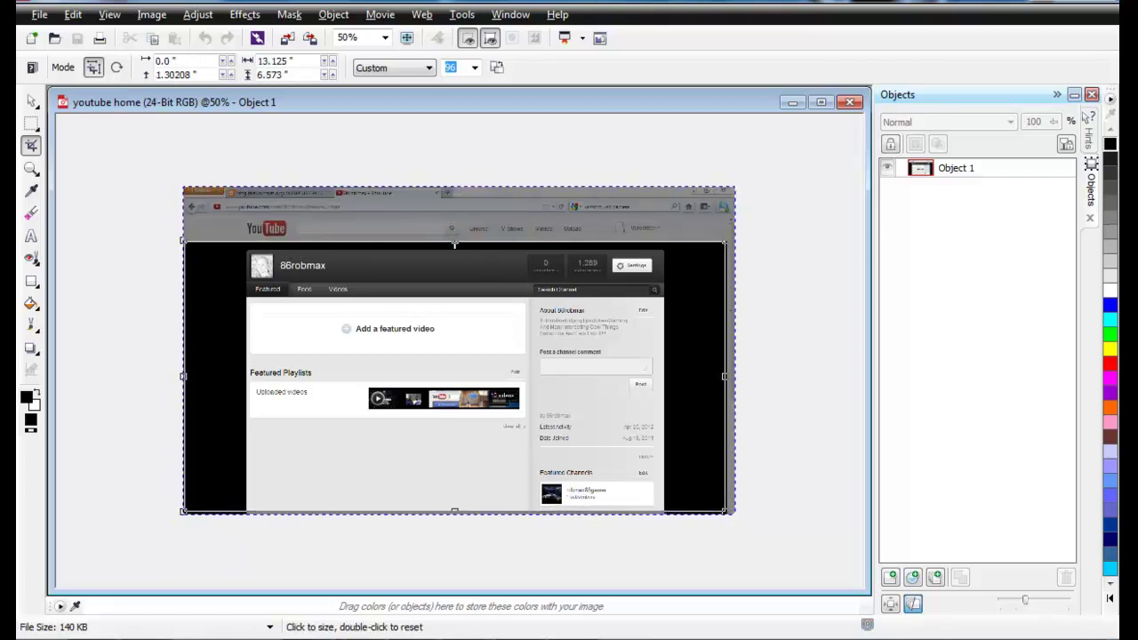
pyautogui.moveTo(454, 240); pyautogui.dragTo(455, 242)
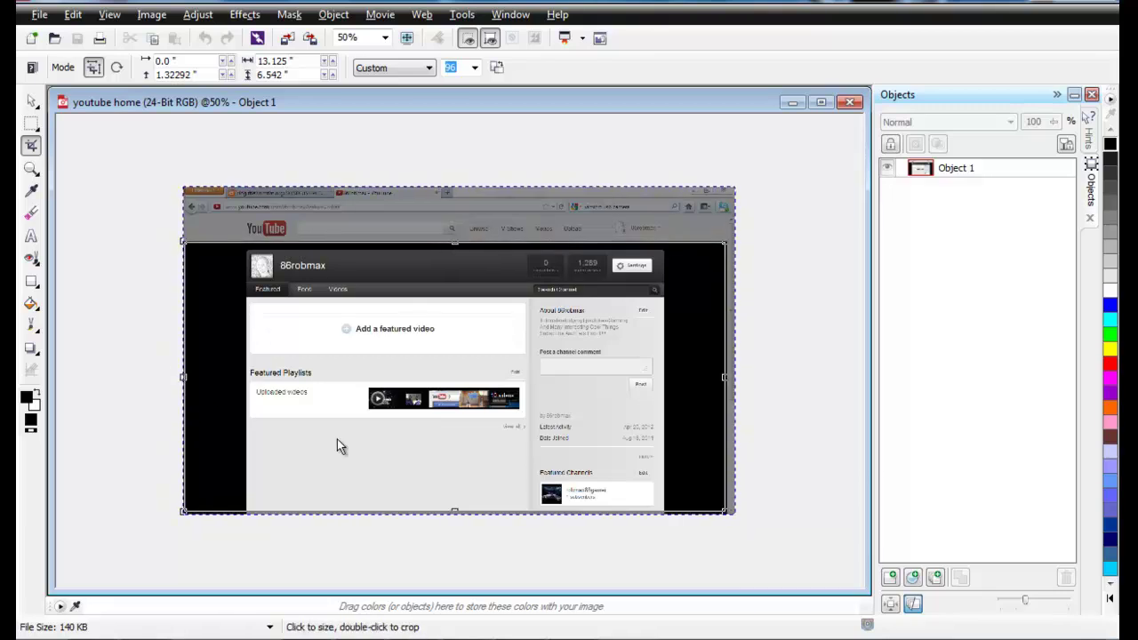
pyautogui.moveTo(453, 508); pyautogui.dragTo(452, 512)
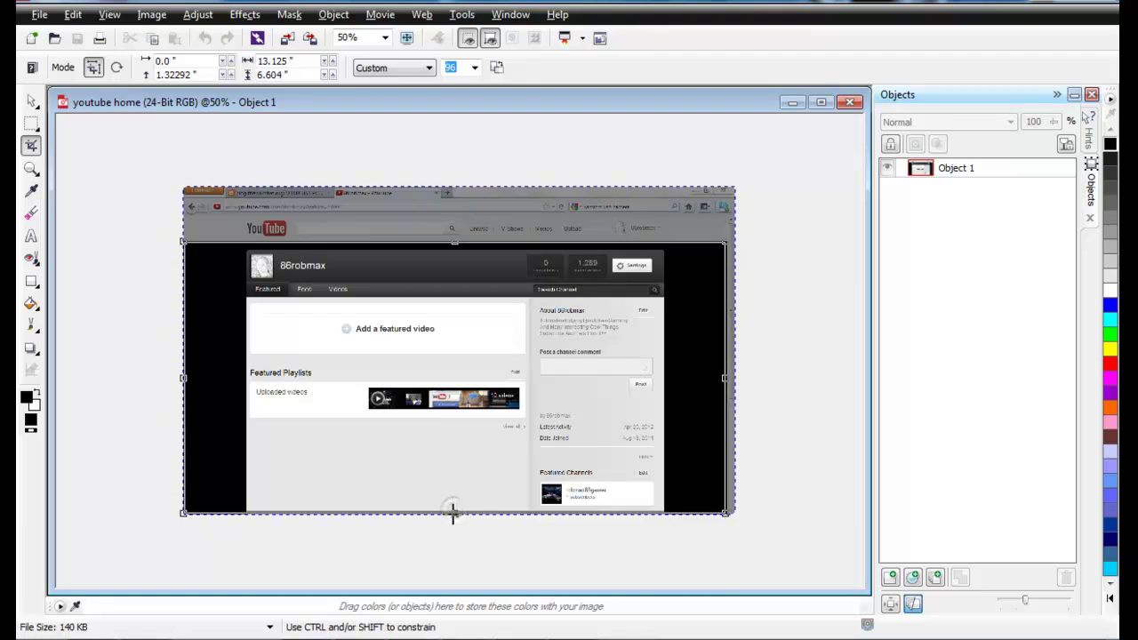
pyautogui.doubleClick(453, 512)
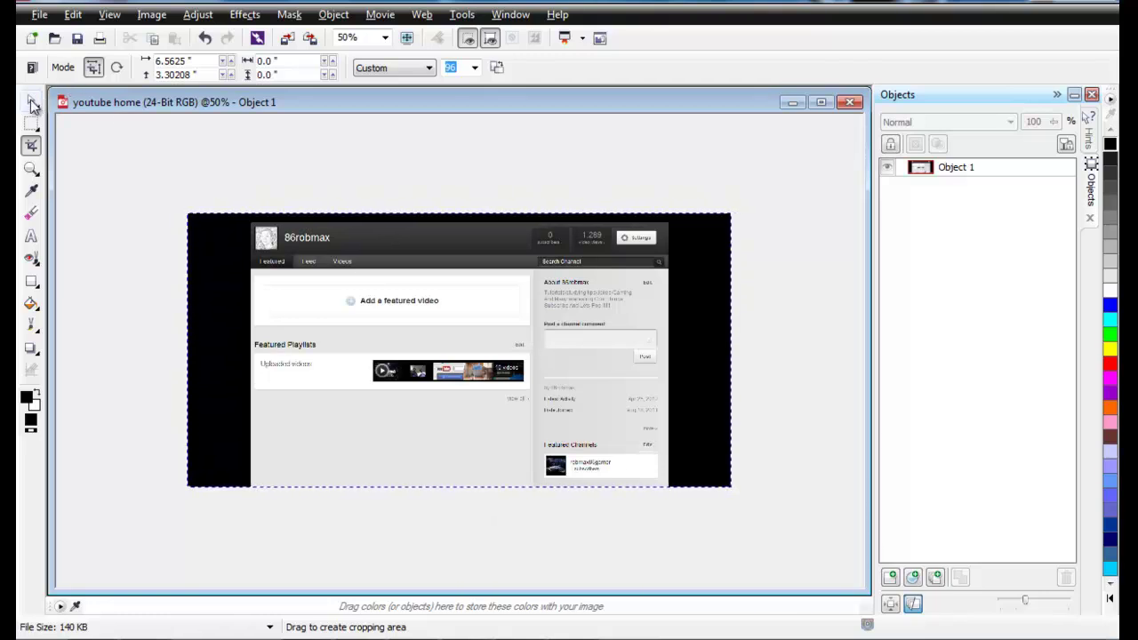
# Duplicate the cropped screenshot object, Object 1.
pyautogui.click(32, 104)
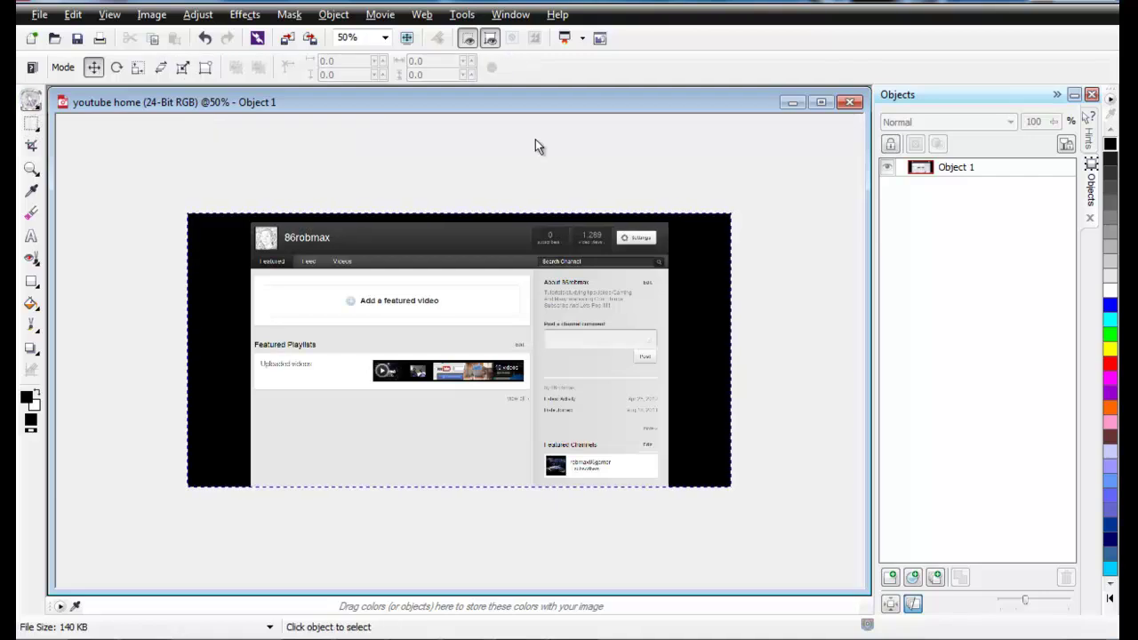
pyautogui.click(947, 168)
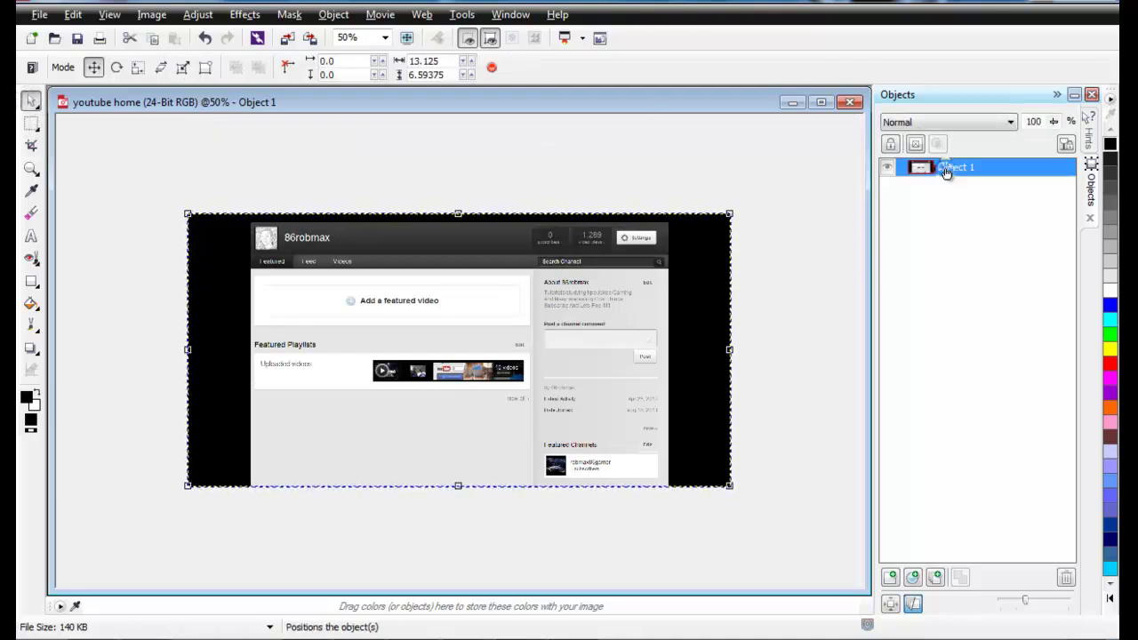
pyautogui.rightClick(946, 171)
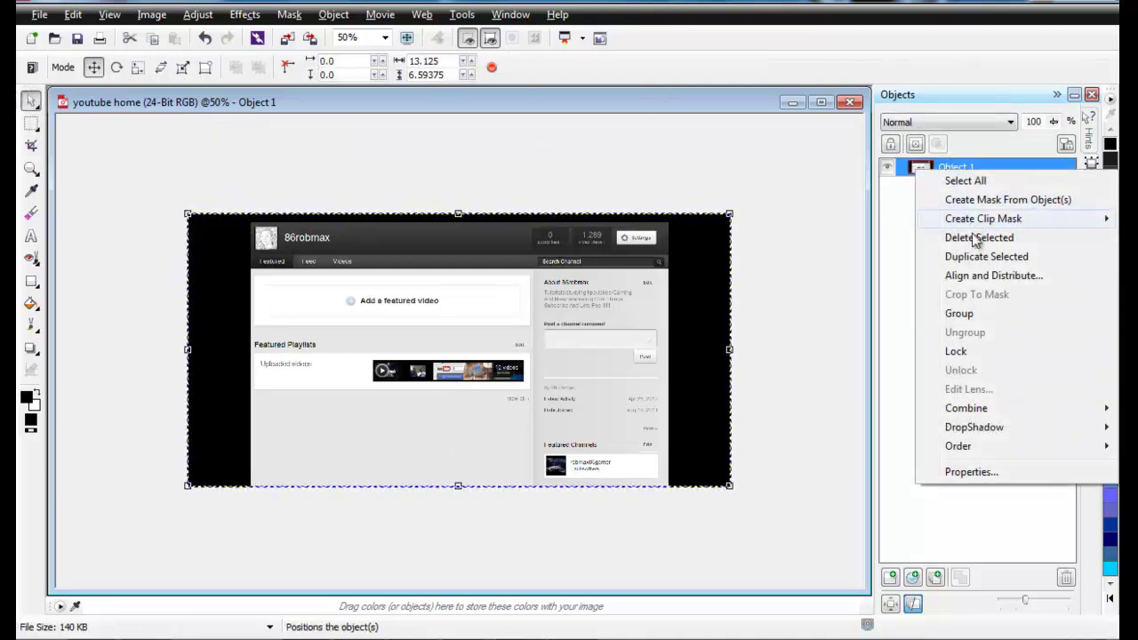
pyautogui.click(974, 260)
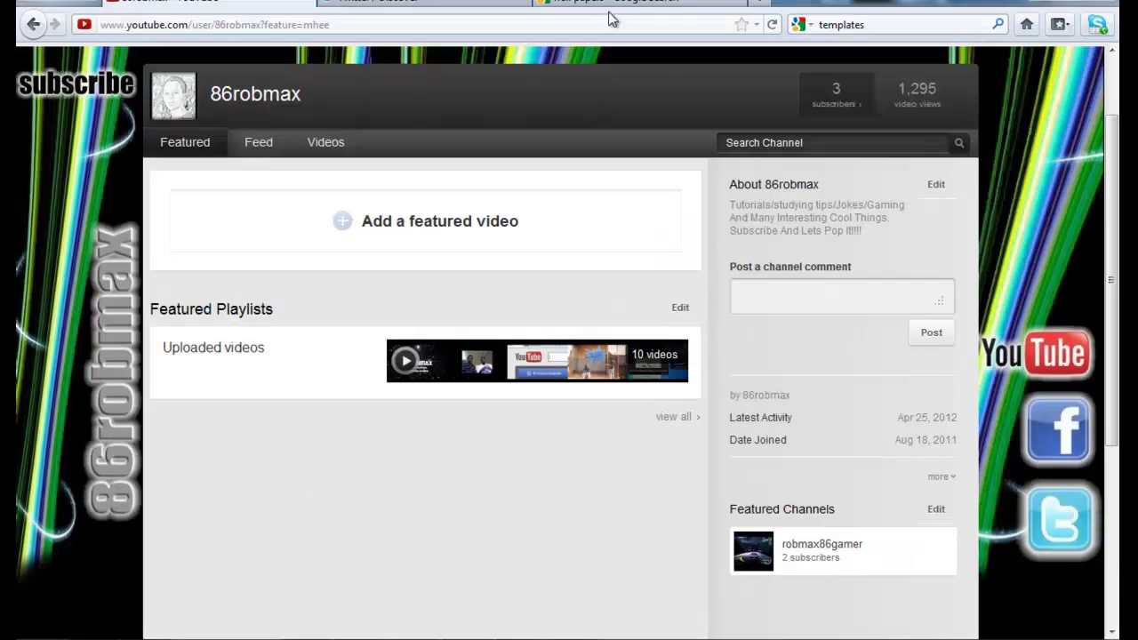
# Add the Portal_Wallpaper_by_sarahb86 image from My Templates and scale it to about 11.07 by 6.93 inches, aligned with the canvas's upper-left corner.
pyautogui.click(610, 4)
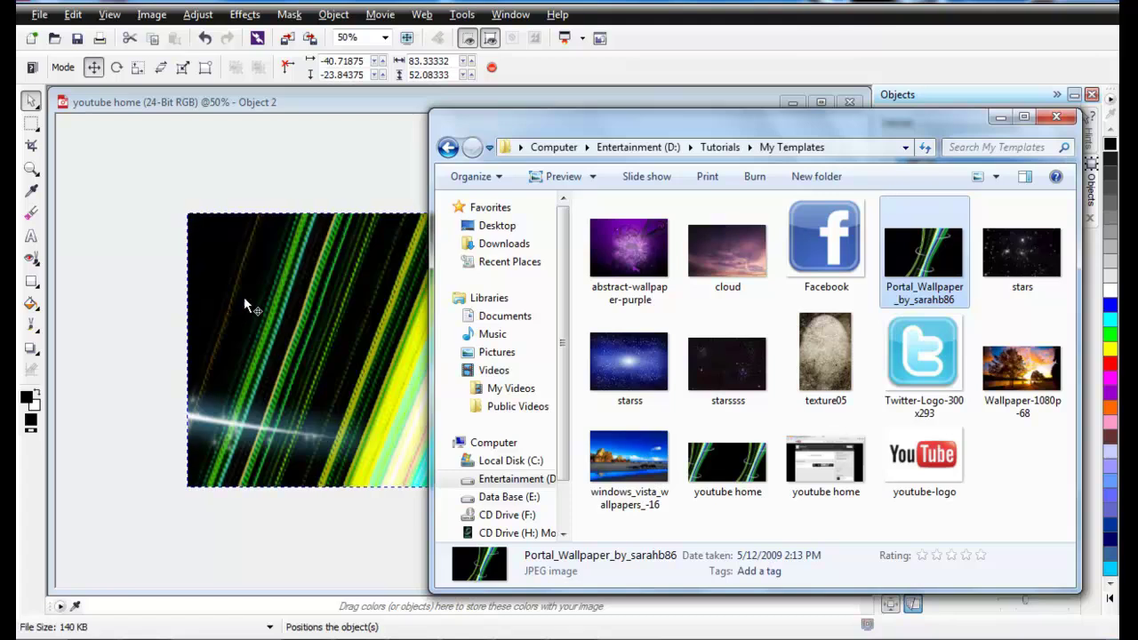
pyautogui.click(997, 116)
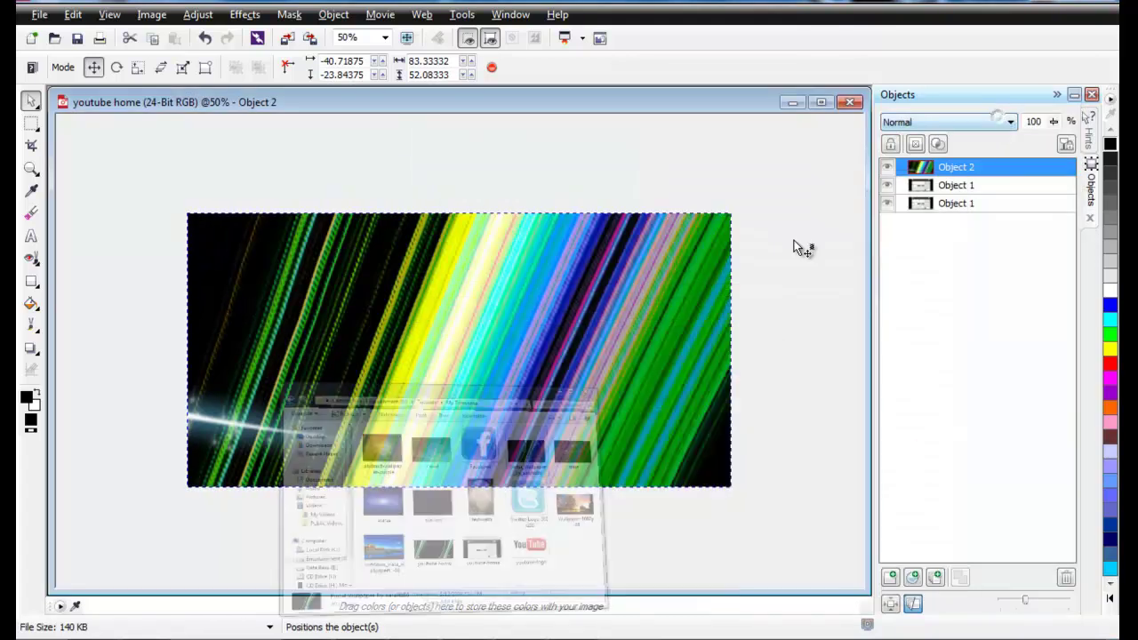
pyautogui.moveTo(577, 382); pyautogui.dragTo(544, 309)
pyautogui.moveTo(579, 369); pyautogui.dragTo(594, 328)
pyautogui.click(386, 39)
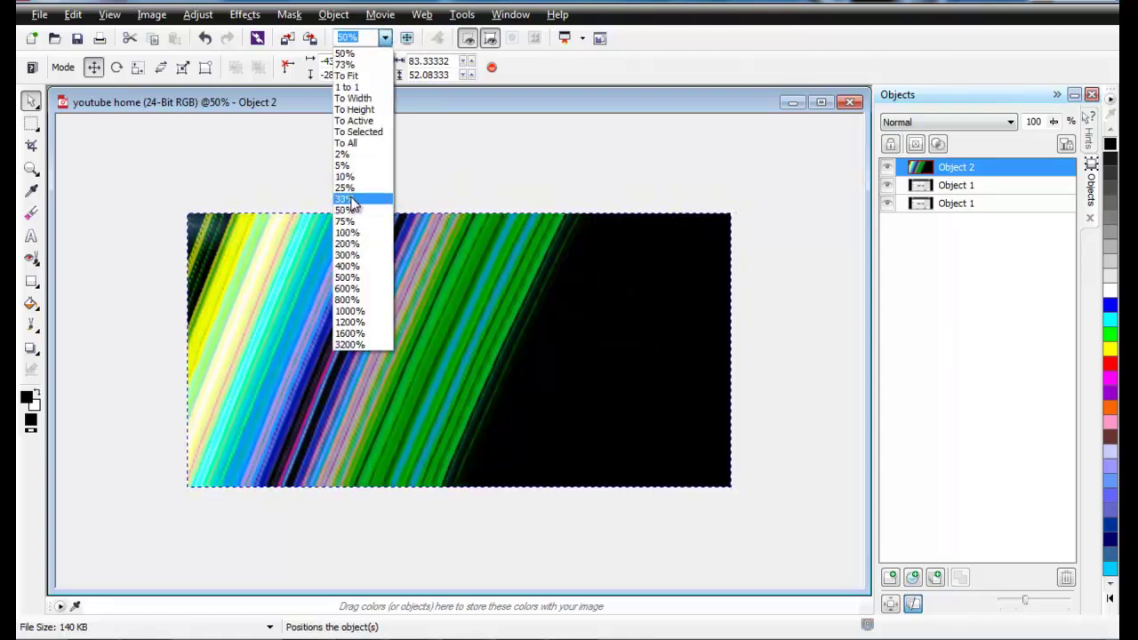
pyautogui.click(353, 199)
pyautogui.moveTo(501, 284); pyautogui.dragTo(581, 298)
pyautogui.moveTo(596, 384); pyautogui.dragTo(453, 307)
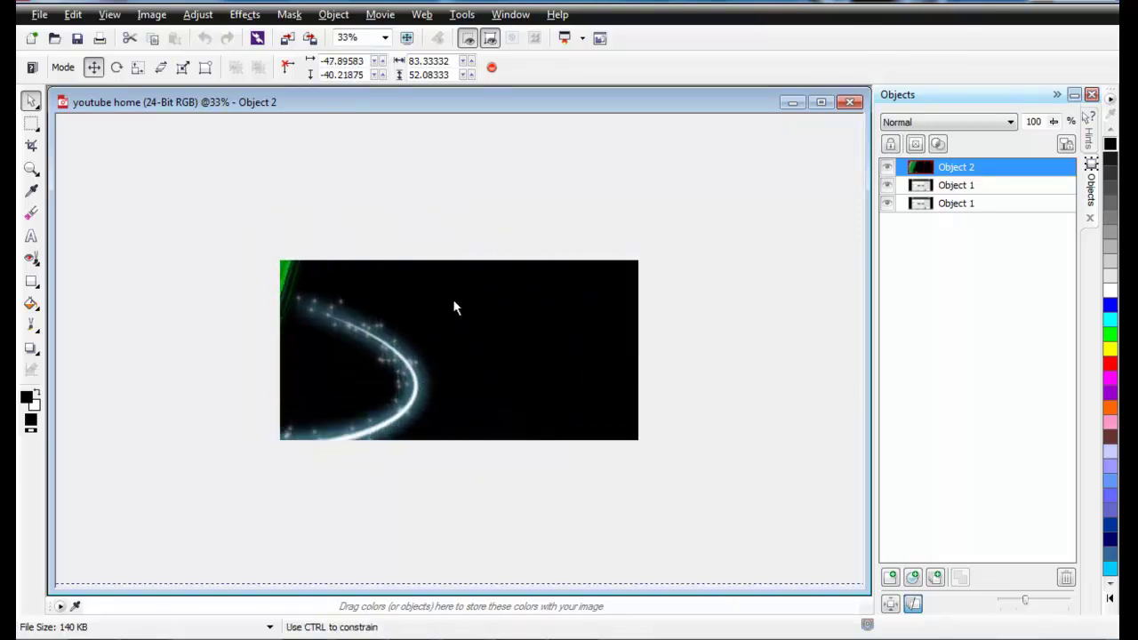
pyautogui.click(518, 349)
pyautogui.moveTo(580, 422); pyautogui.dragTo(566, 412)
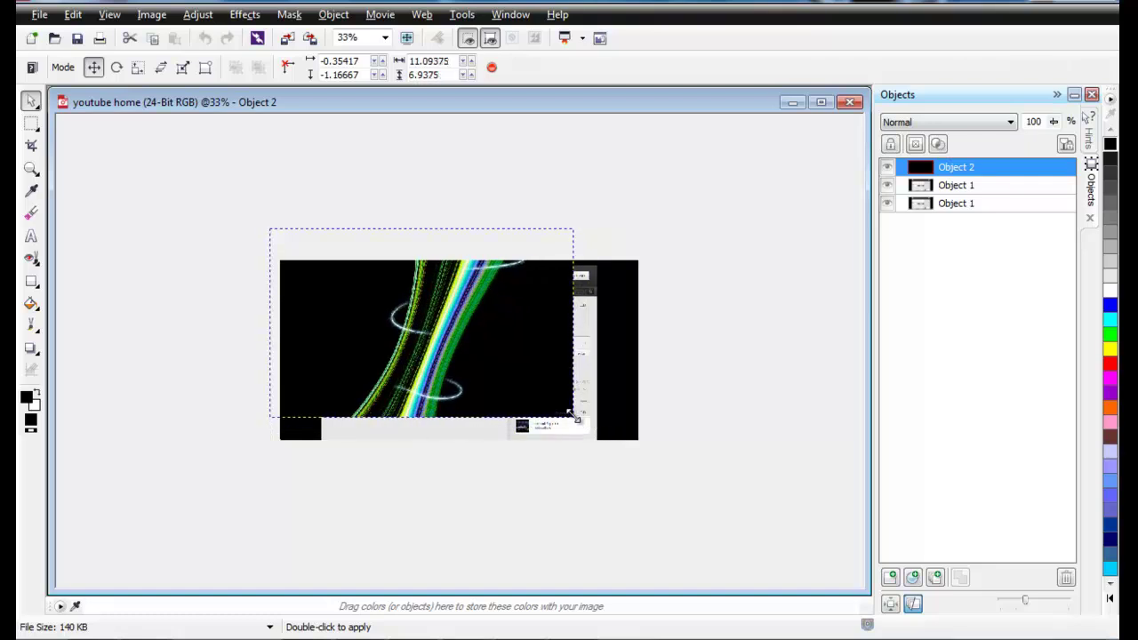
pyautogui.moveTo(434, 356); pyautogui.dragTo(436, 376)
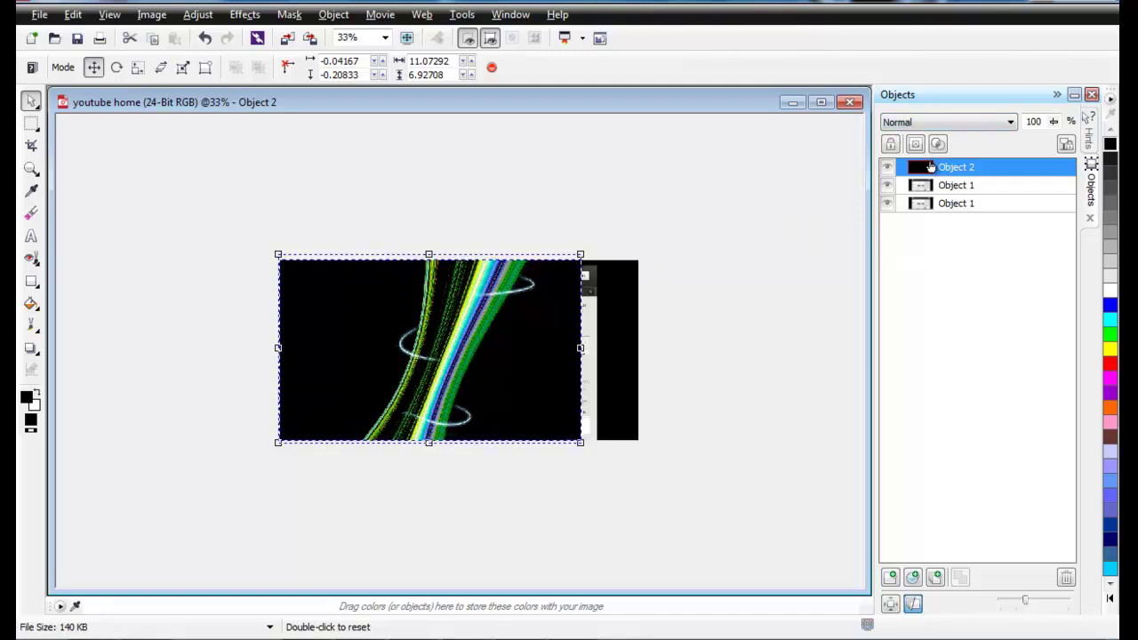
# Duplicate the wallpaper object and hide the duplicate.
pyautogui.rightClick(917, 164)
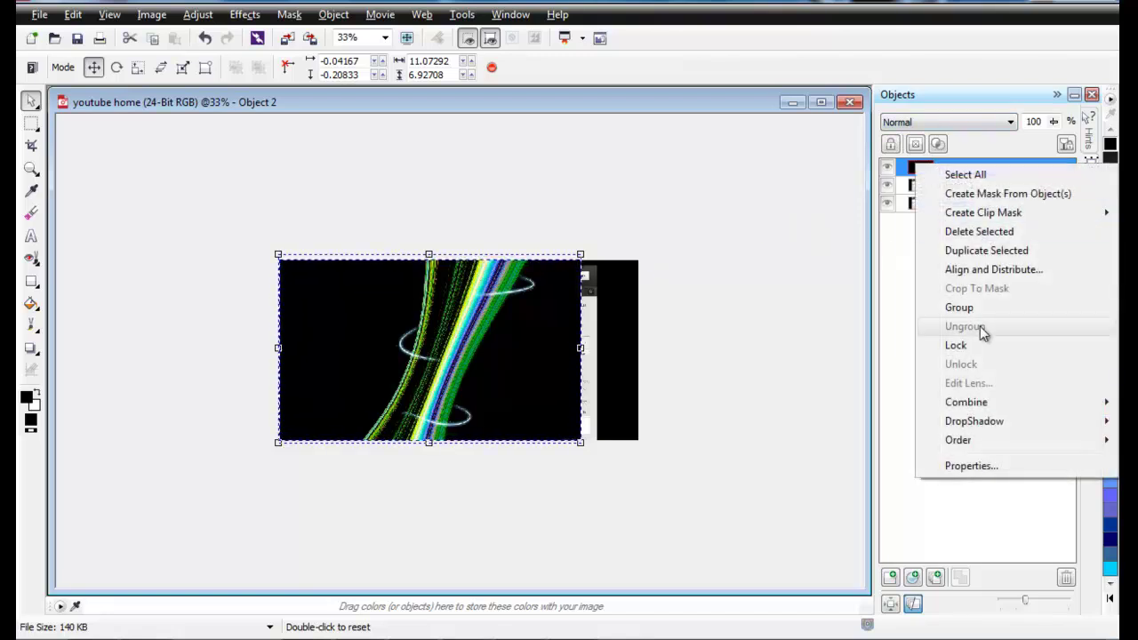
pyautogui.click(964, 251)
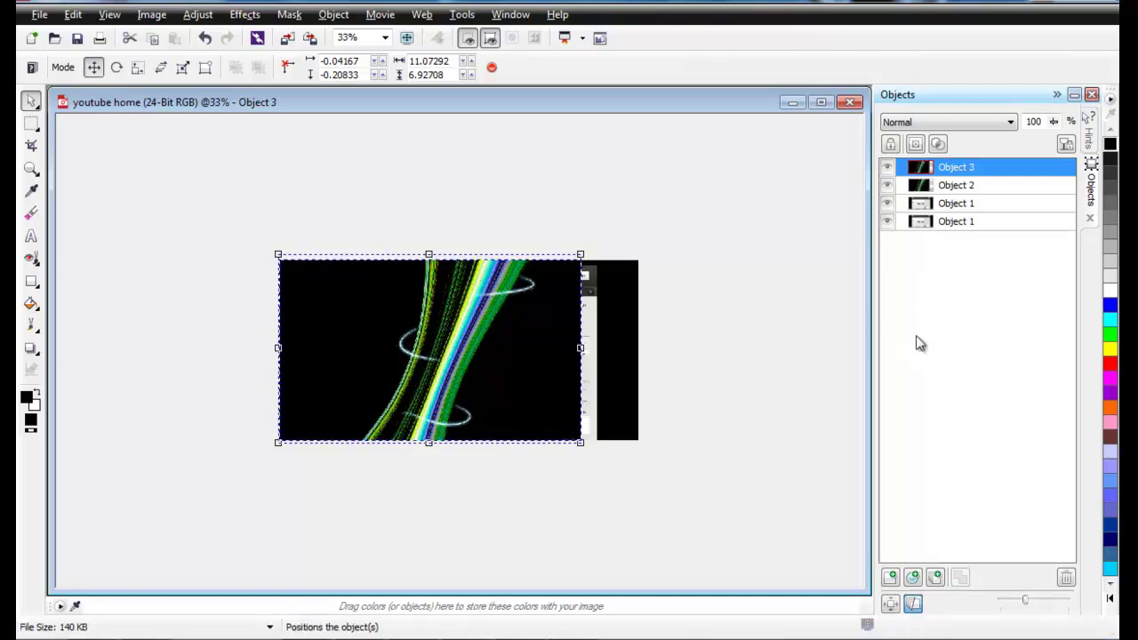
pyautogui.click(889, 169)
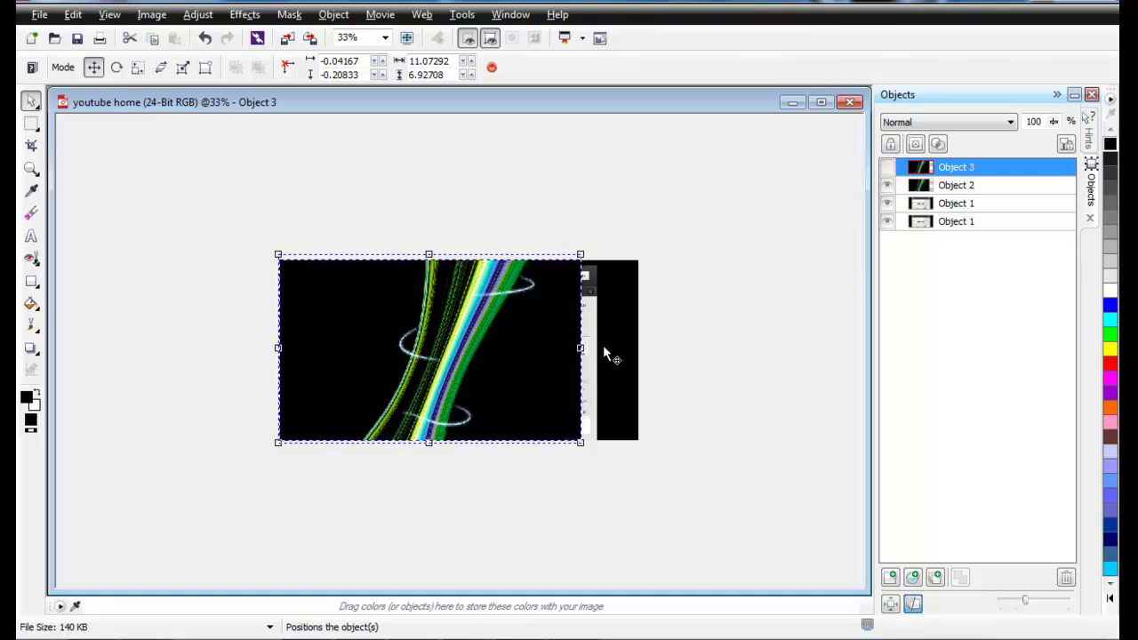
# Narrow the duplicated wallpaper to about 4.54 inches wide from its right edge, and show it in place of the original wallpaper.
pyautogui.moveTo(580, 348); pyautogui.dragTo(568, 349)
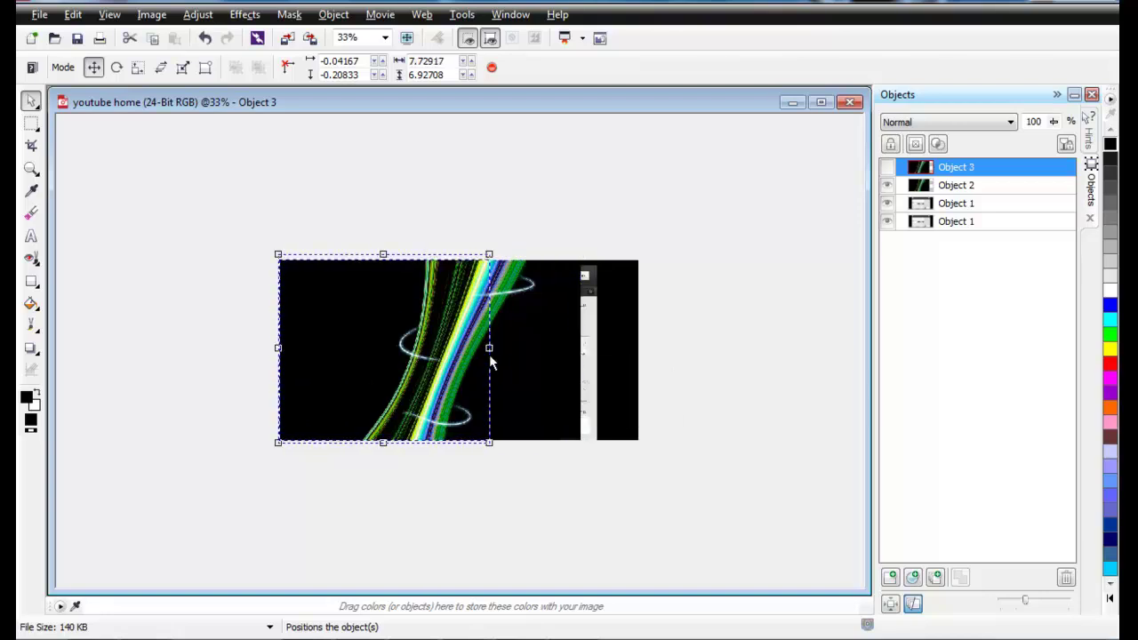
pyautogui.click(490, 358)
pyautogui.doubleClick(489, 354)
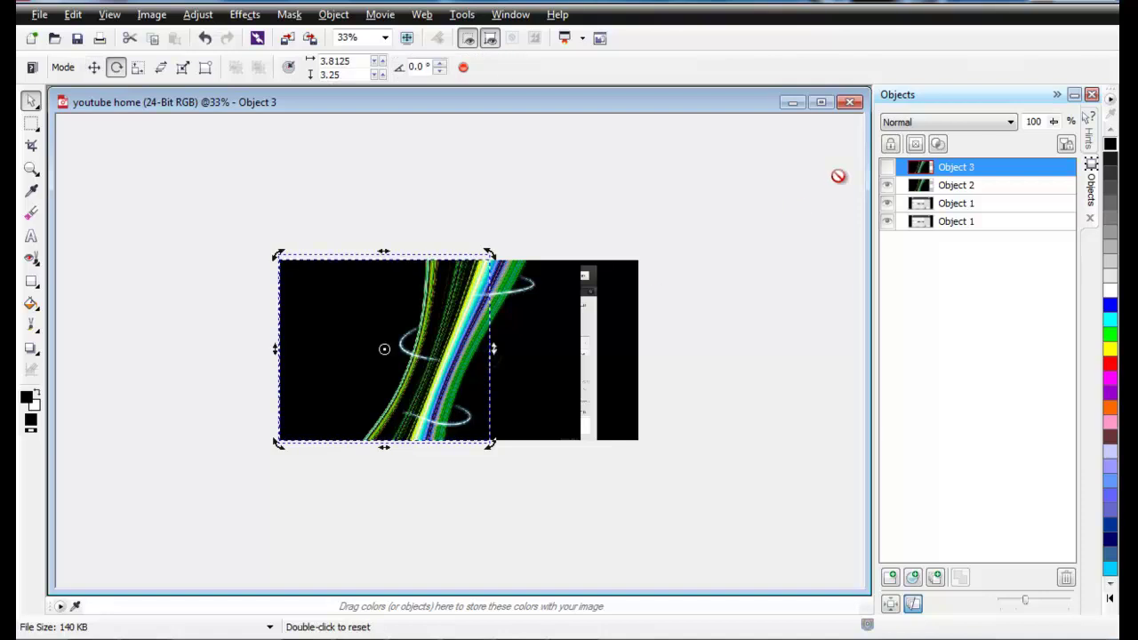
pyautogui.click(889, 185)
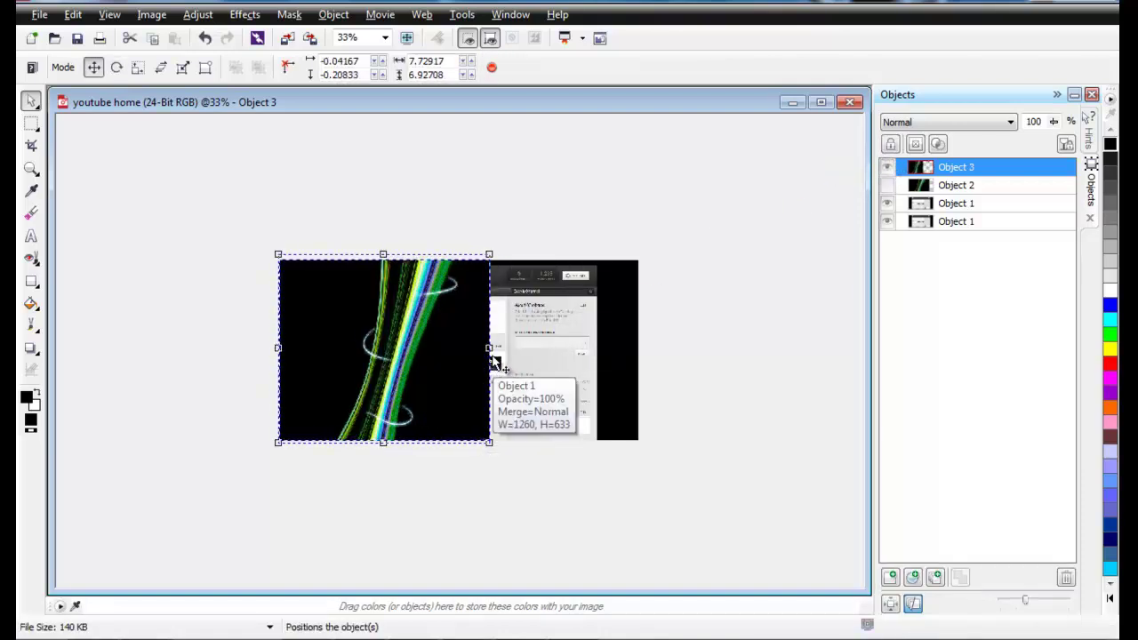
pyautogui.moveTo(491, 352); pyautogui.dragTo(401, 361)
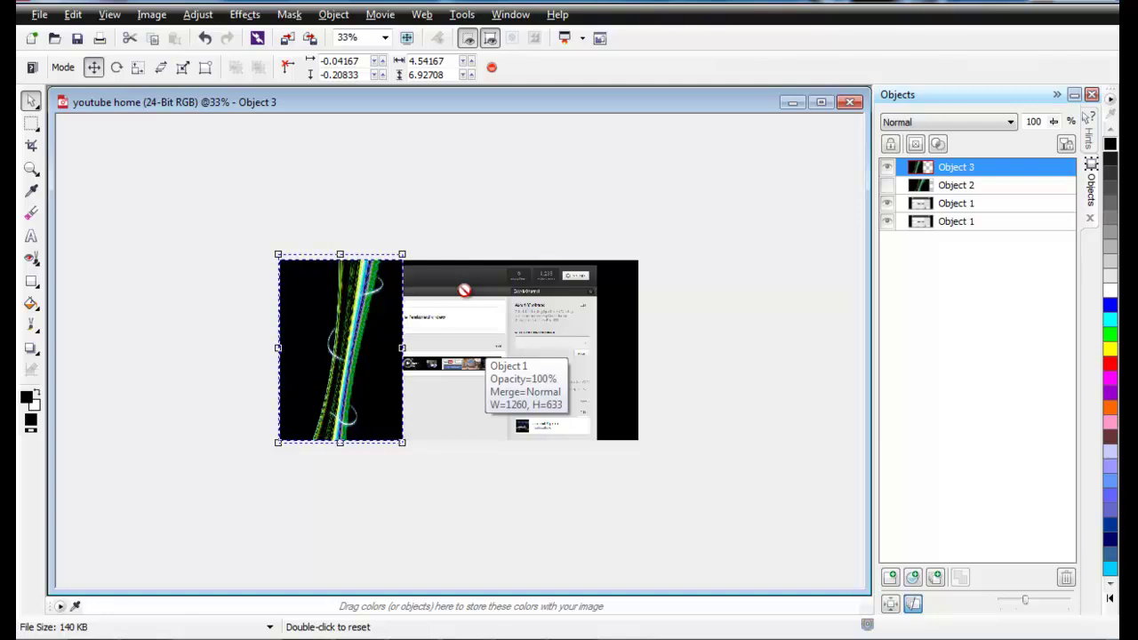
# Bring the upper screenshot copy to the top of the object stack and remove its black background using a Magic Wand Mask with tolerance 10.
pyautogui.click(925, 206)
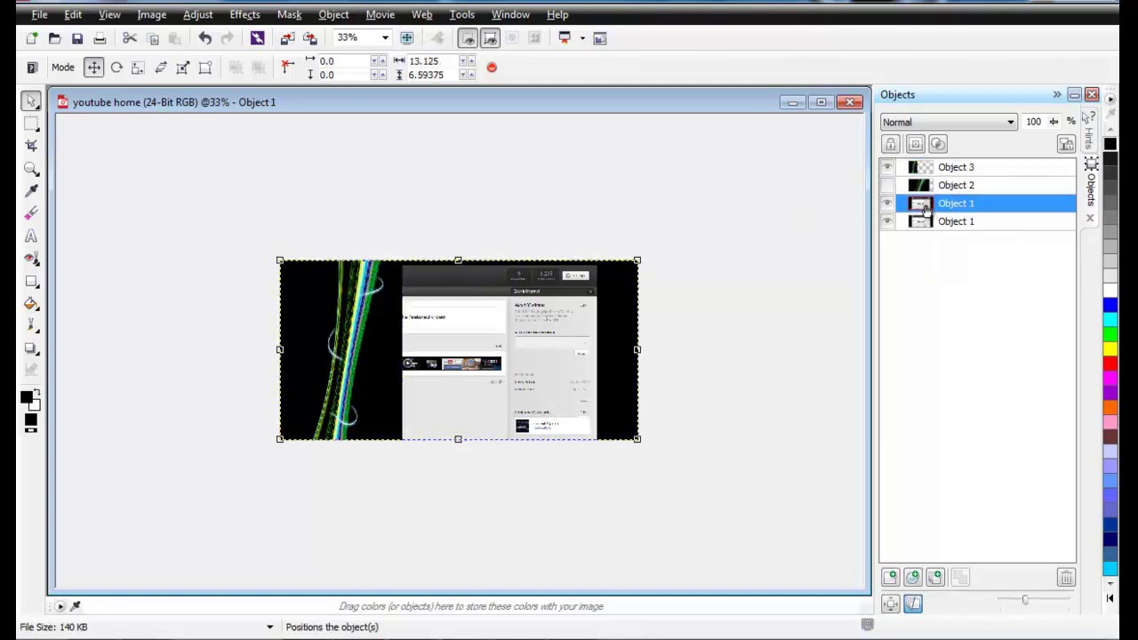
pyautogui.moveTo(924, 206); pyautogui.dragTo(923, 169)
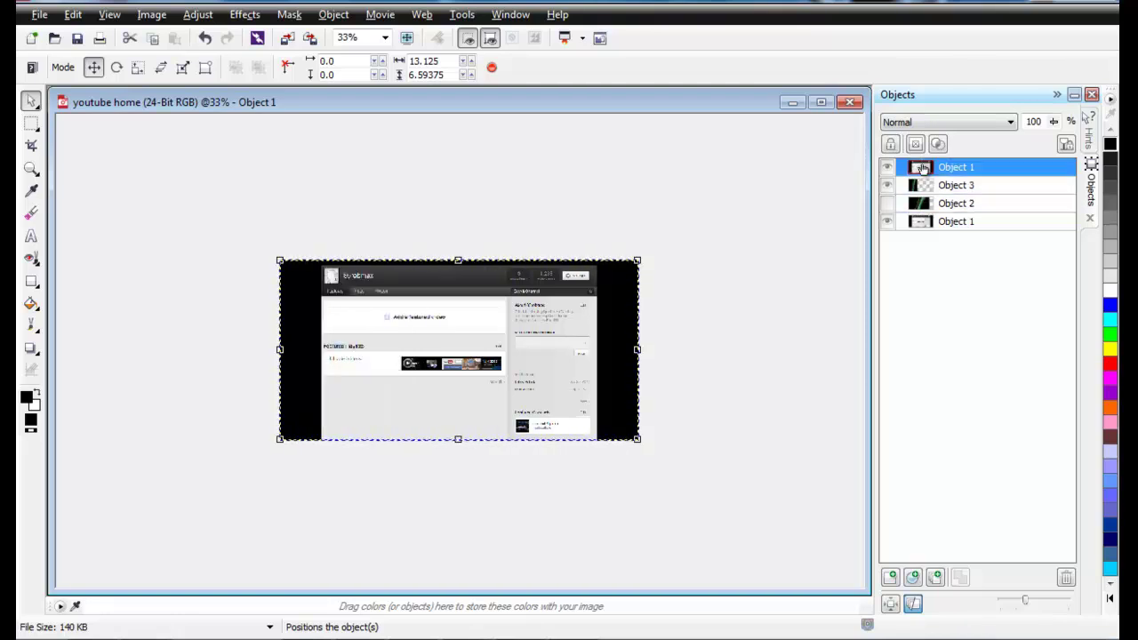
pyautogui.click(383, 38)
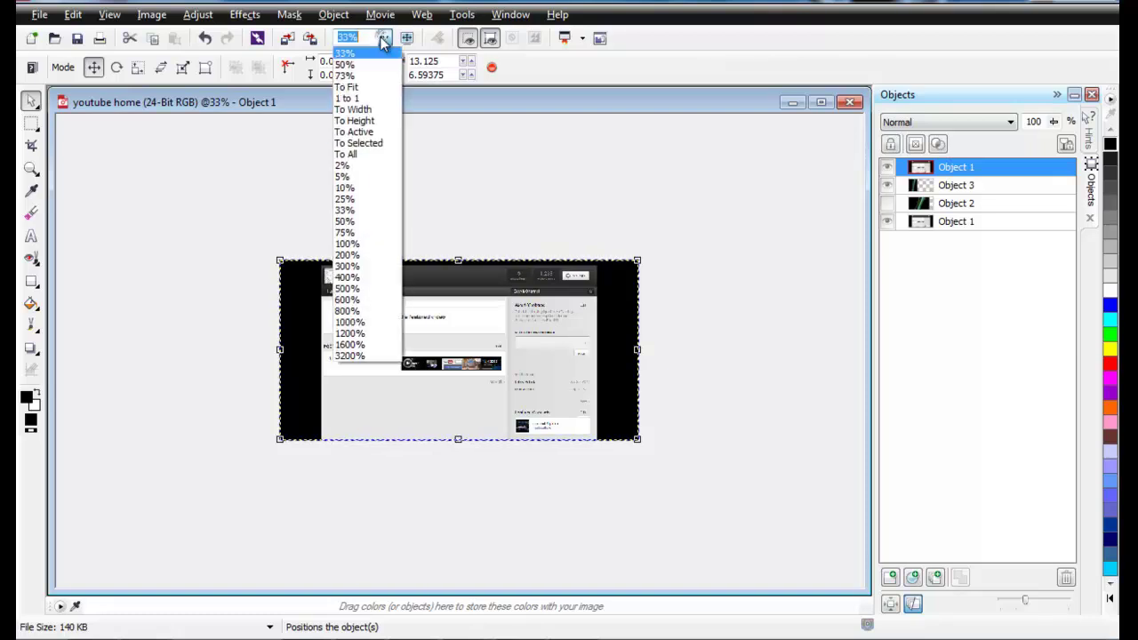
pyautogui.click(351, 222)
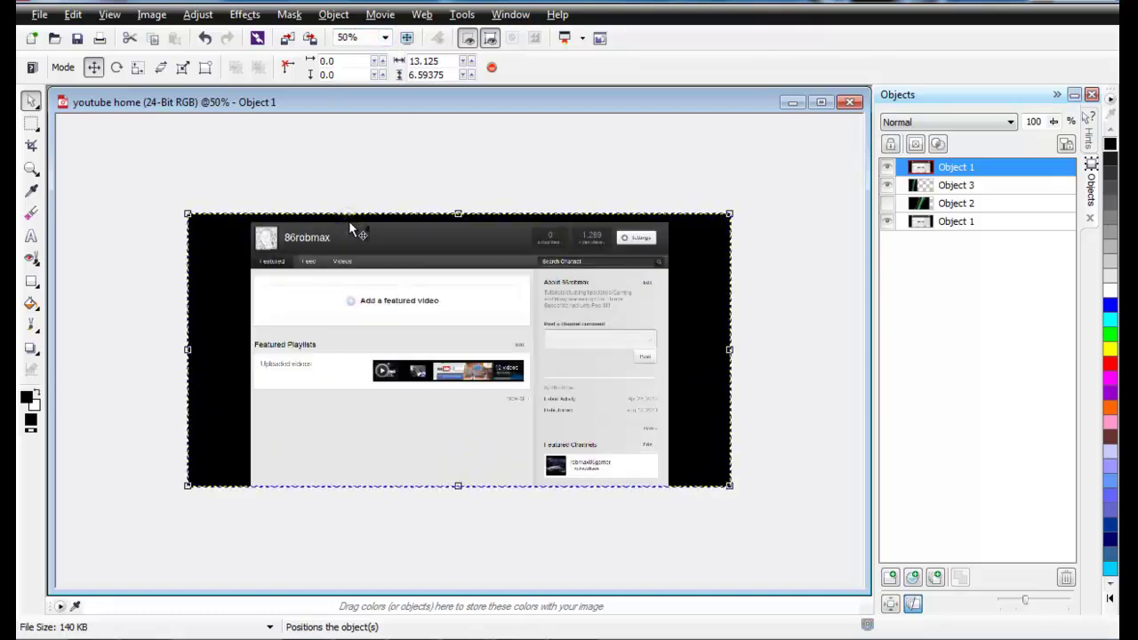
pyautogui.click(42, 133)
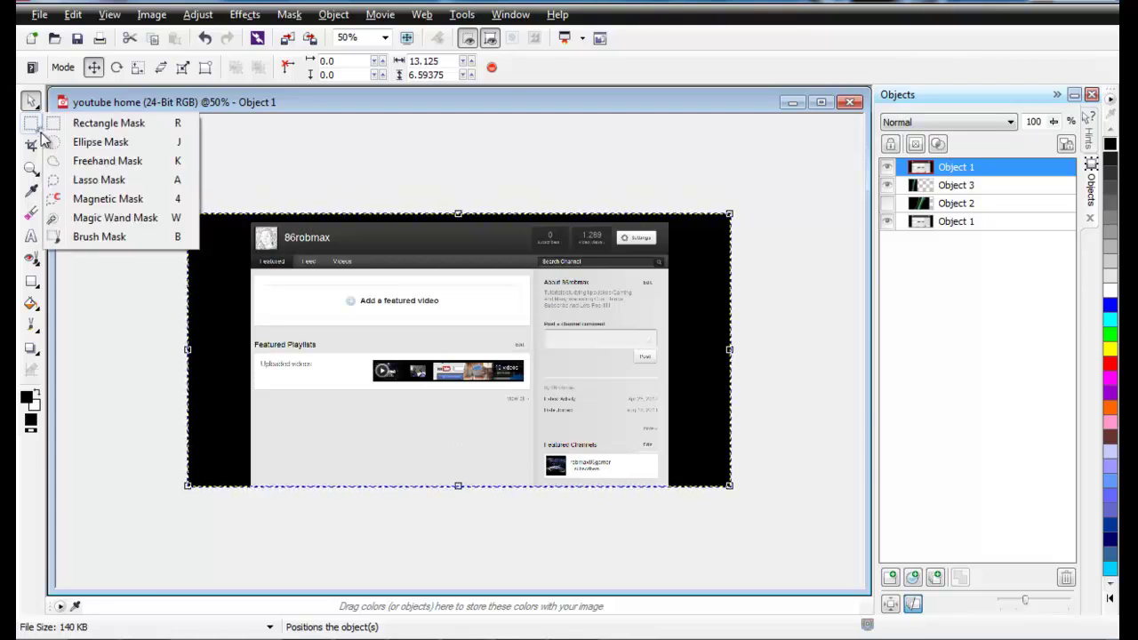
pyautogui.click(79, 218)
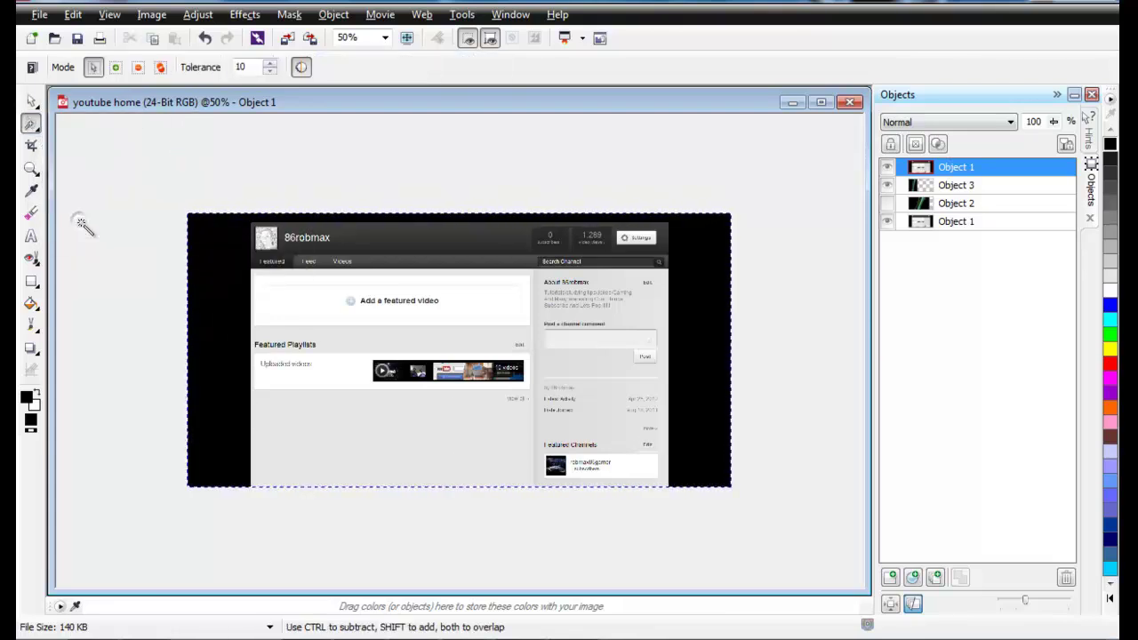
pyautogui.click(221, 327)
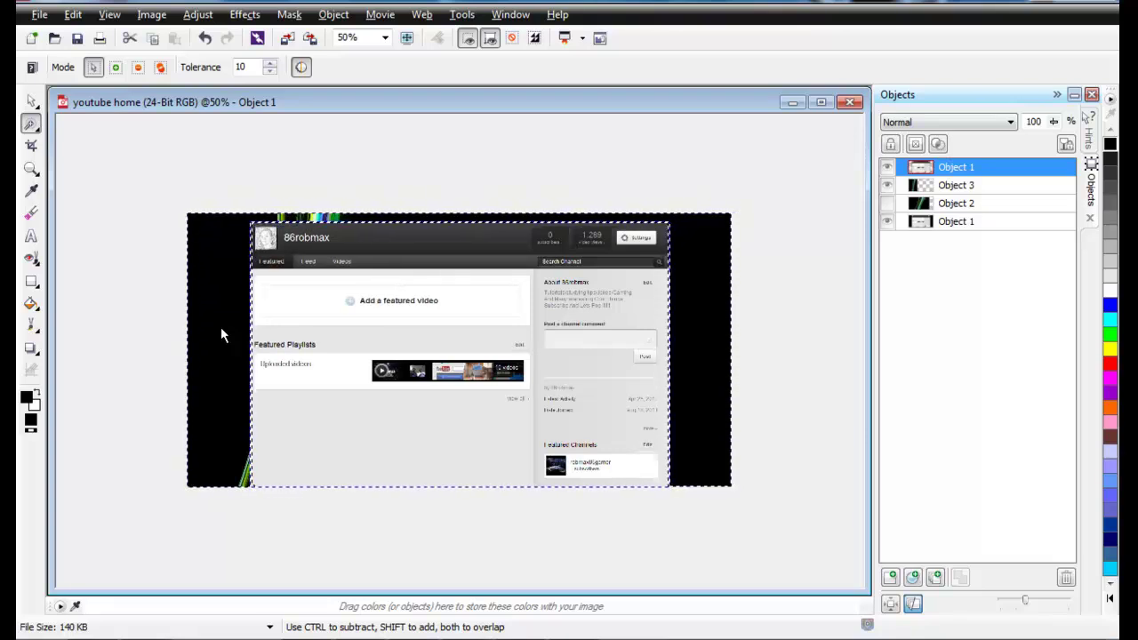
# Clear the mask, then move the duplicated wallpaper into the canvas's left margin, about 4.25 inches wide.
pyautogui.click(37, 109)
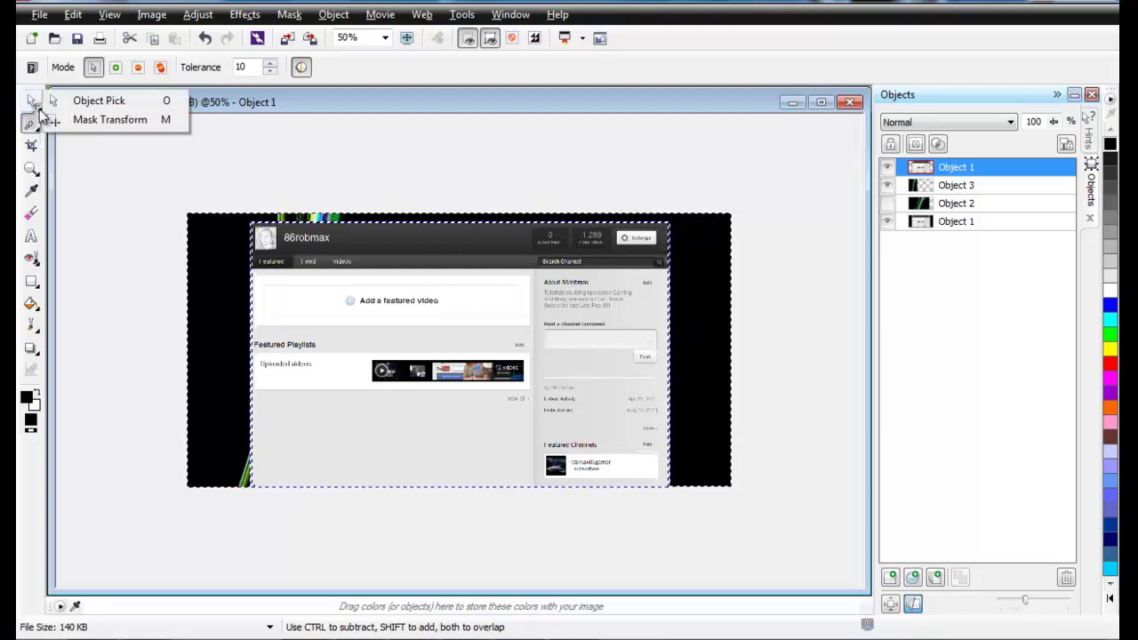
pyautogui.click(67, 123)
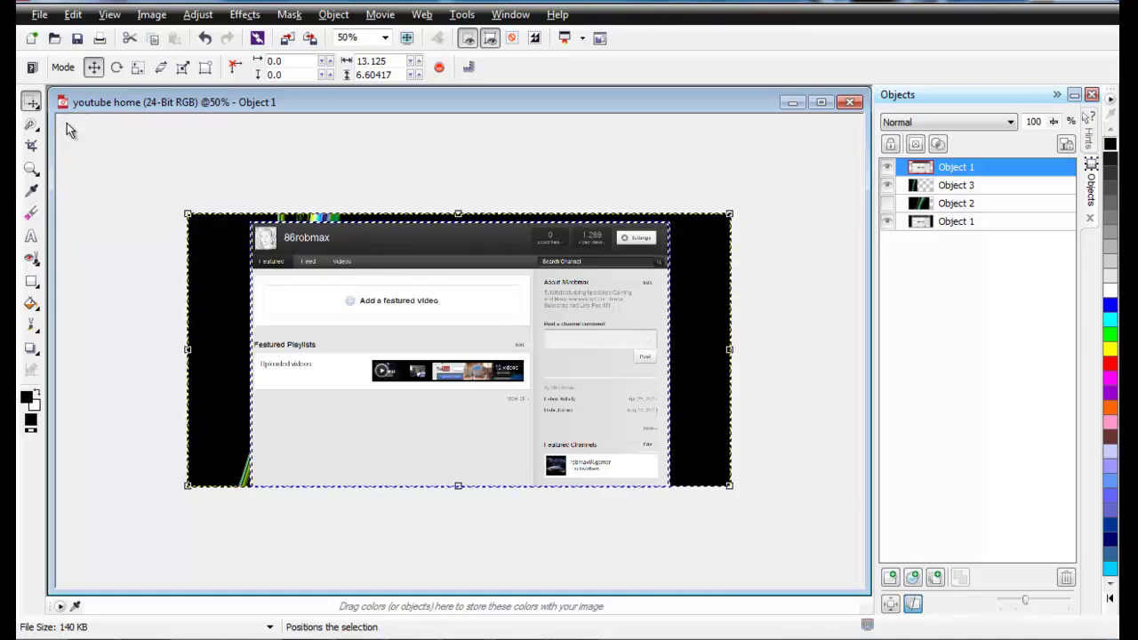
pyautogui.click(67, 122)
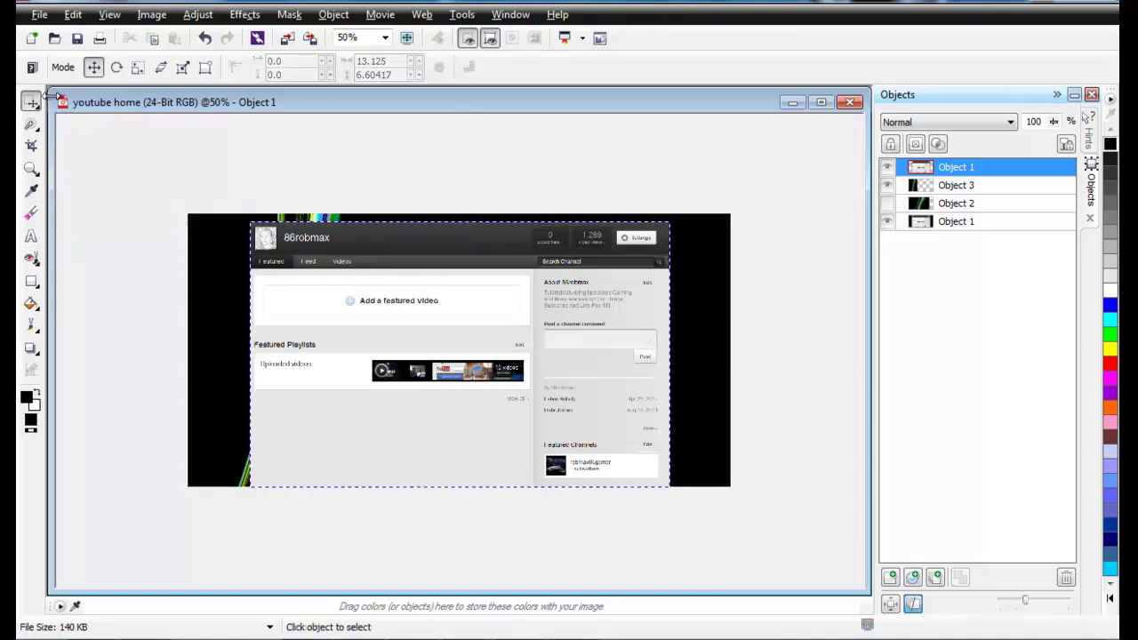
pyautogui.click(32, 103)
pyautogui.click(68, 99)
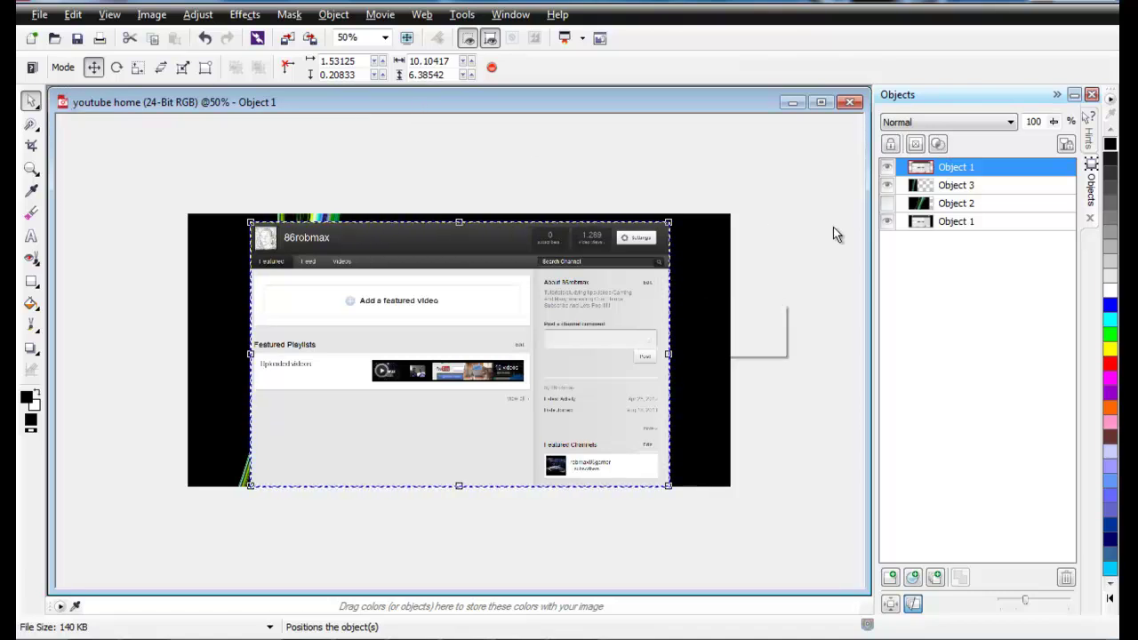
pyautogui.click(920, 187)
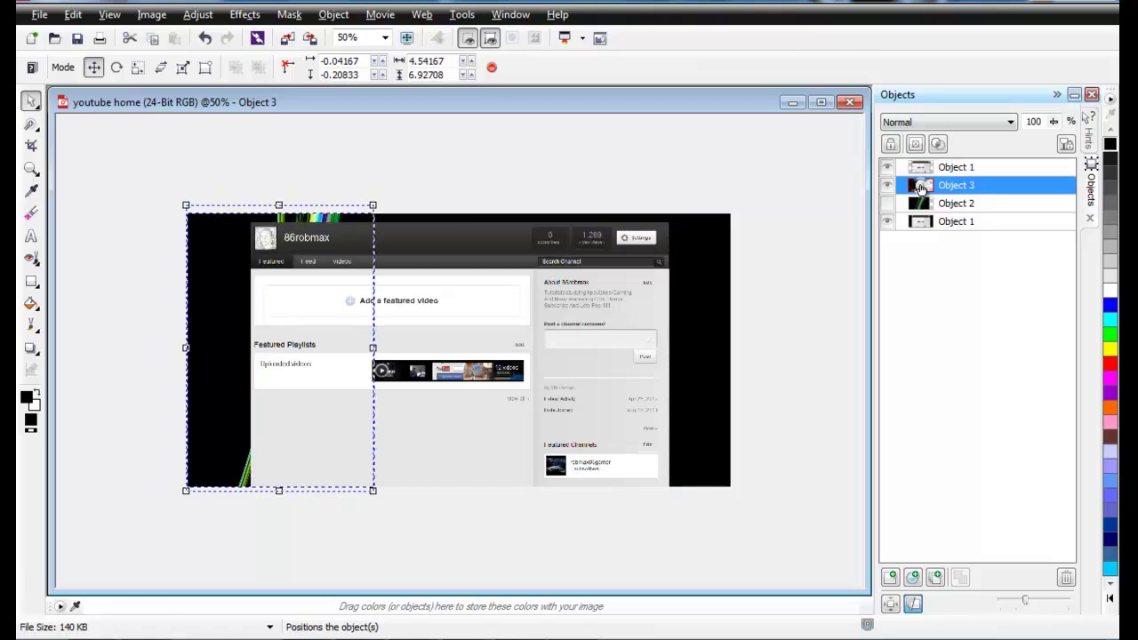
pyautogui.moveTo(329, 357); pyautogui.dragTo(228, 344)
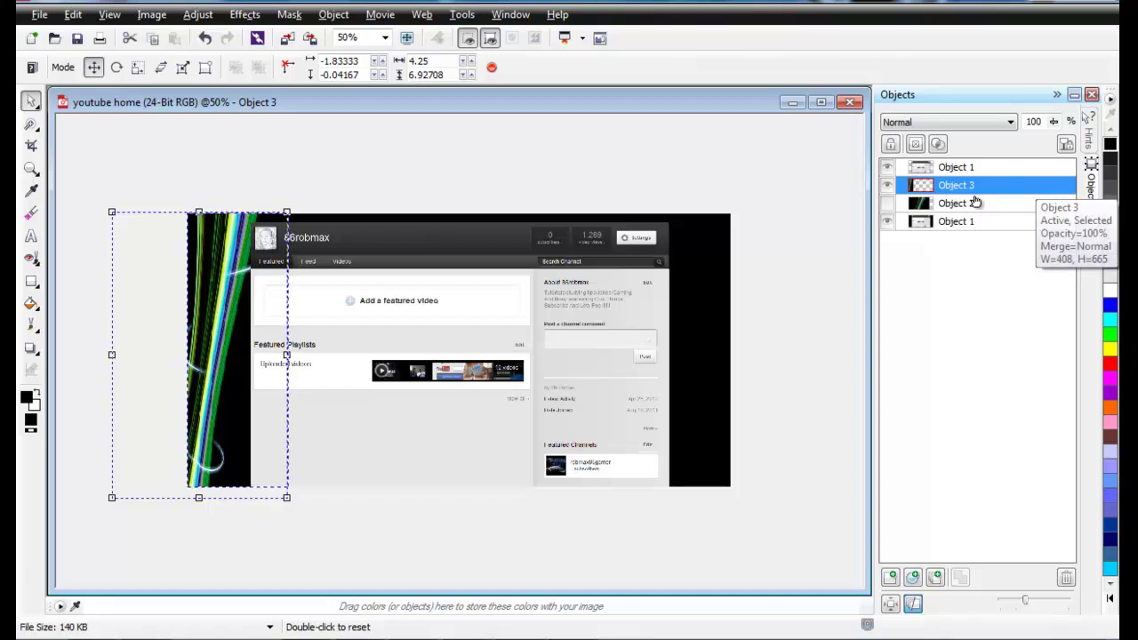
# Show the original wallpaper, narrow it to about 5.15 inches from its left edge, and position its stripes in the canvas's right margin.
pyautogui.click(887, 204)
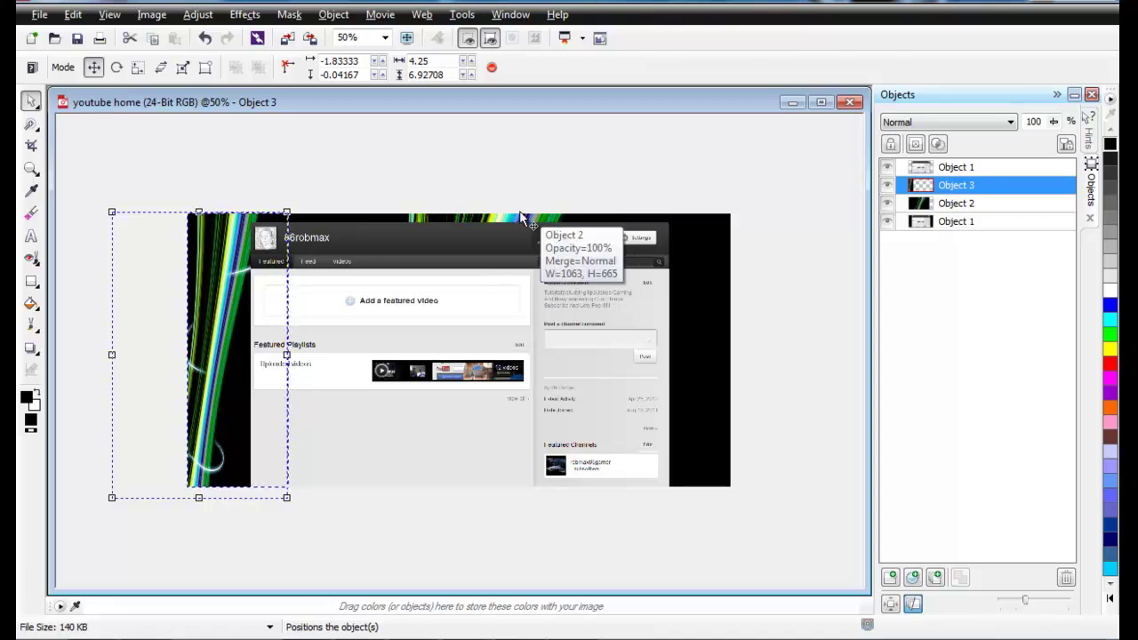
pyautogui.click(945, 203)
pyautogui.moveTo(442, 219); pyautogui.dragTo(601, 212)
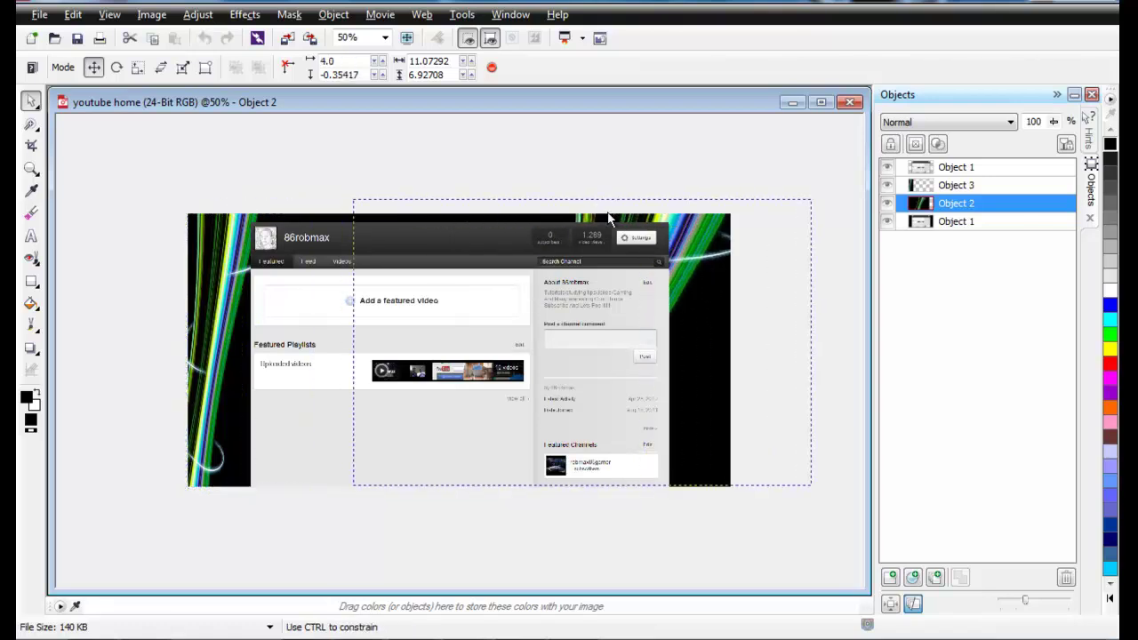
pyautogui.moveTo(356, 345); pyautogui.dragTo(598, 361)
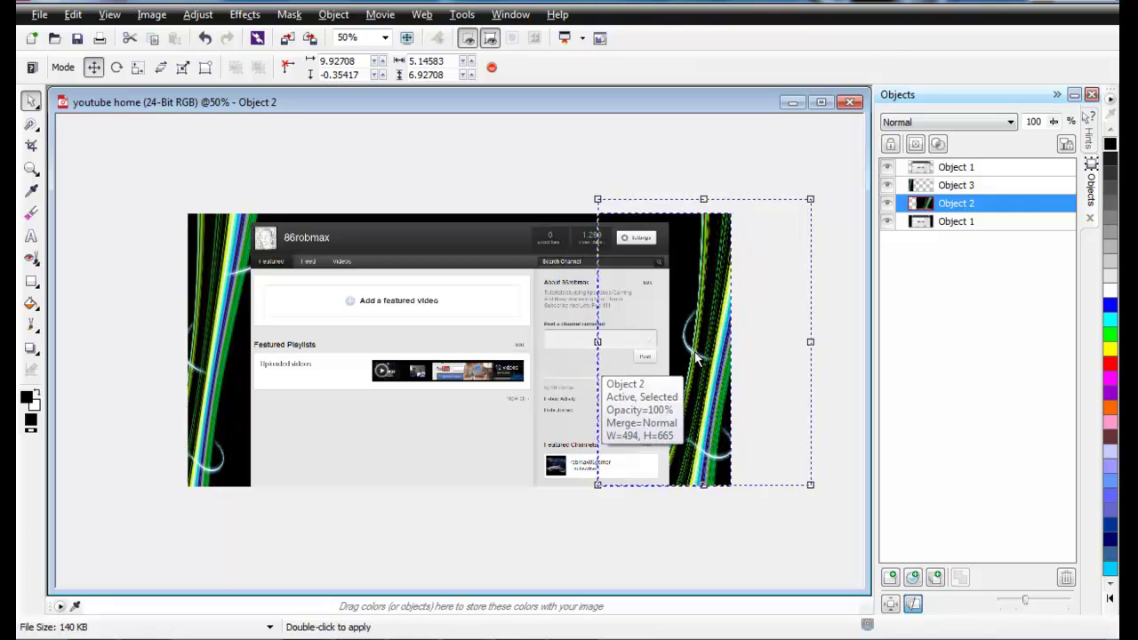
pyautogui.moveTo(702, 354); pyautogui.dragTo(687, 353)
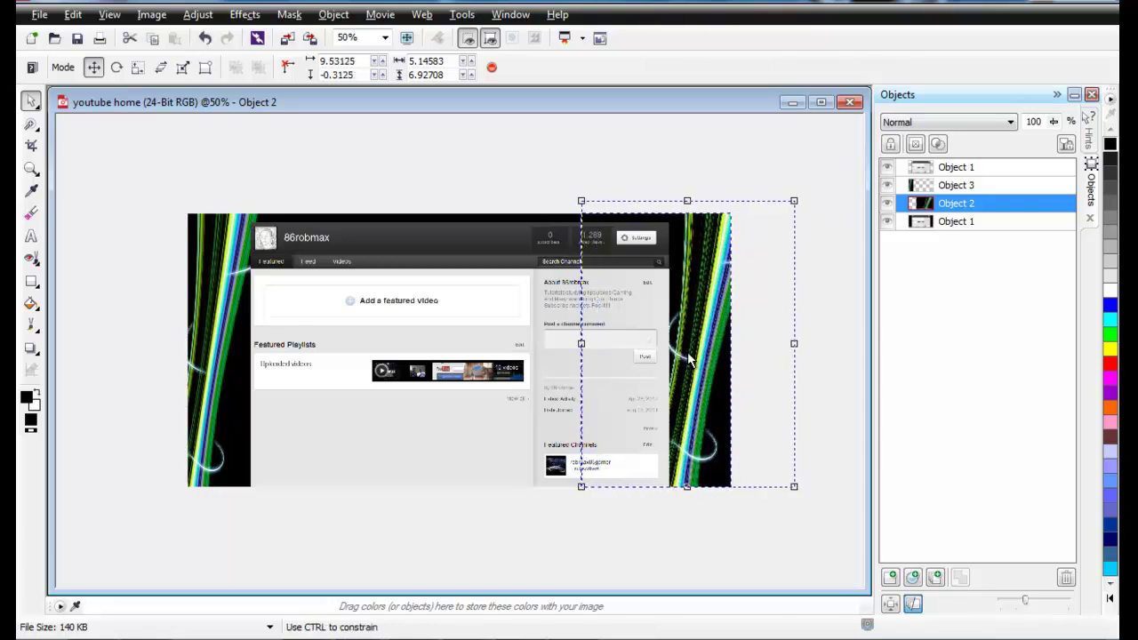
pyautogui.click(885, 167)
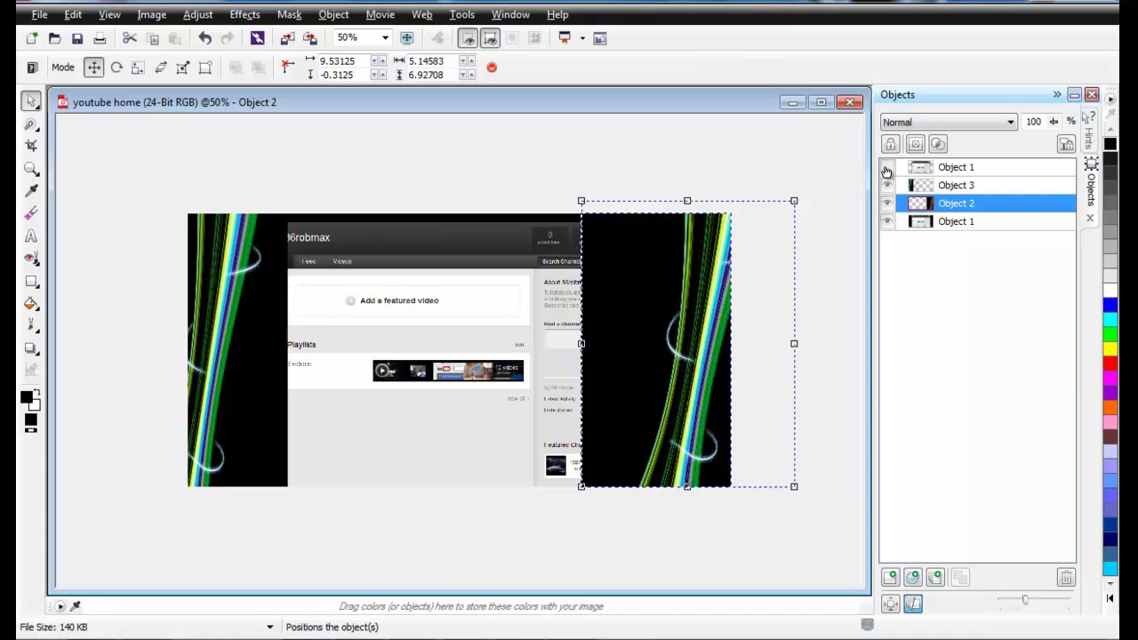
pyautogui.click(886, 169)
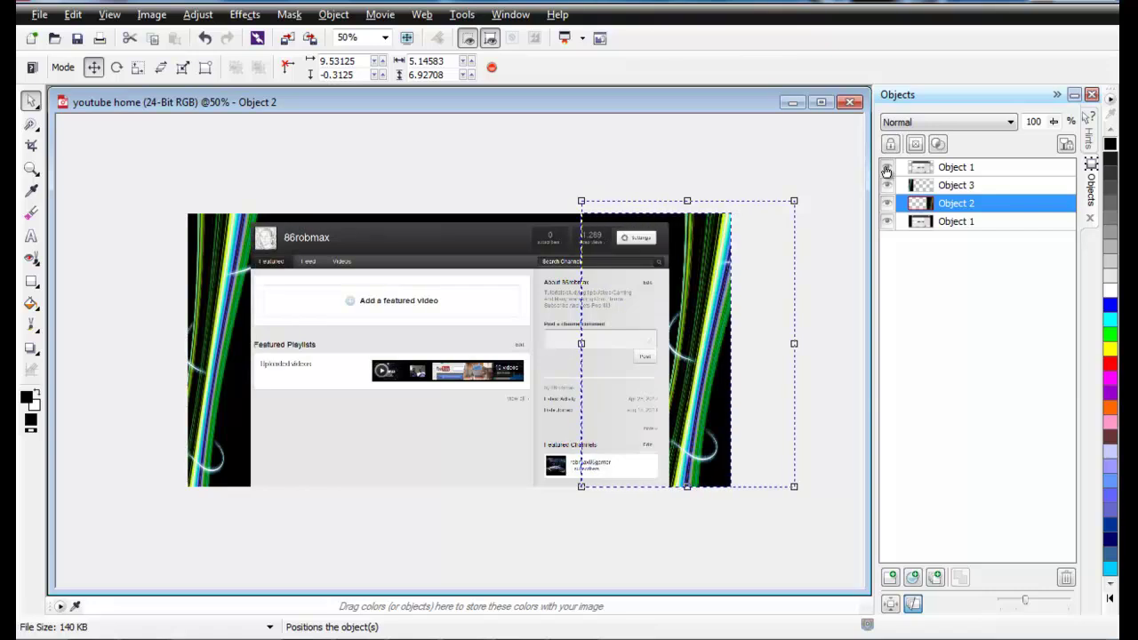
# Fill the lowest screenshot object in the stack with solid black.
pyautogui.click(925, 224)
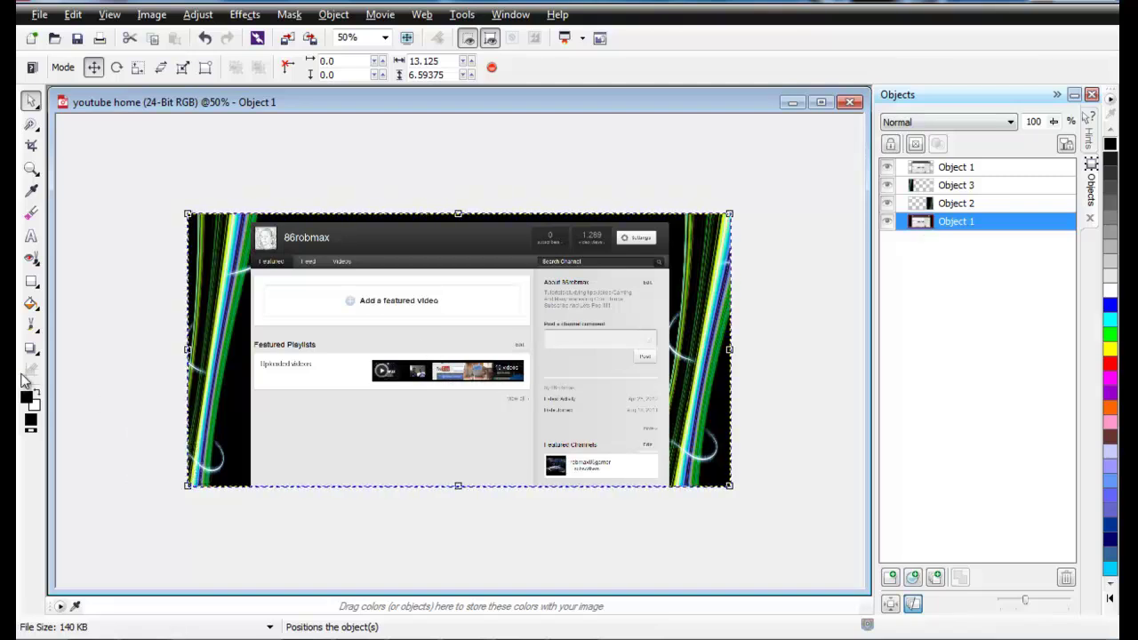
pyautogui.click(31, 305)
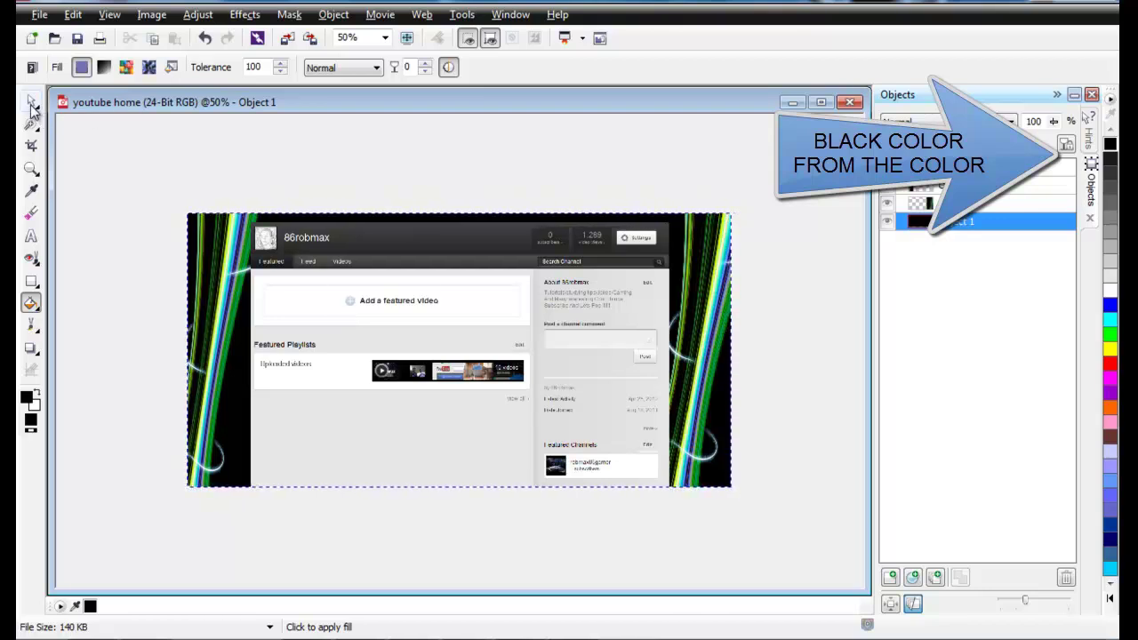
pyautogui.click(32, 103)
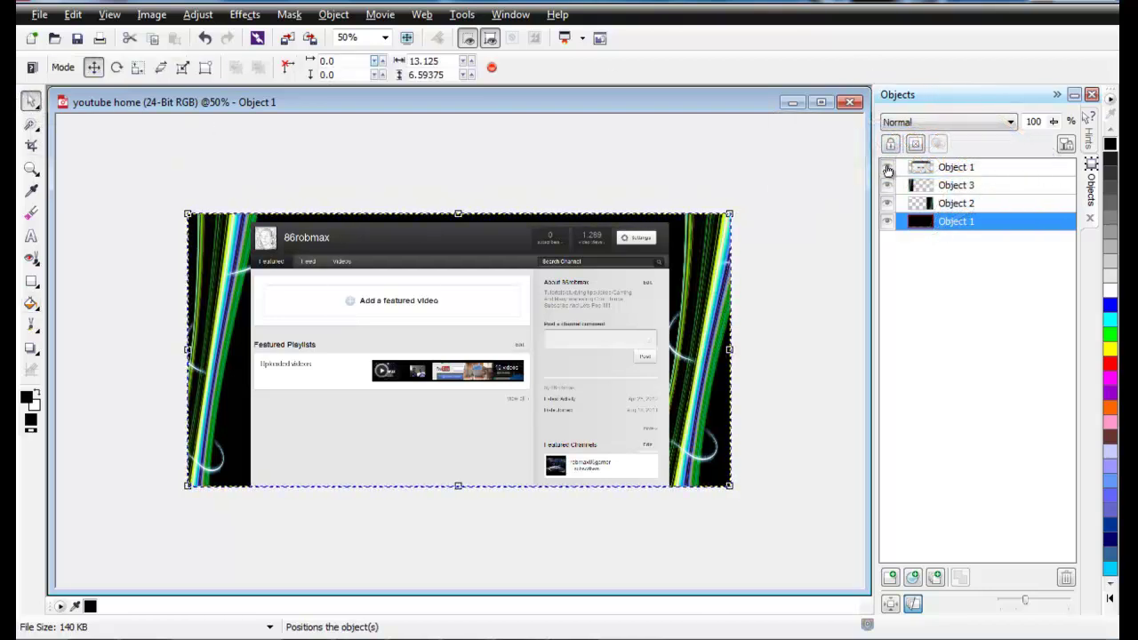
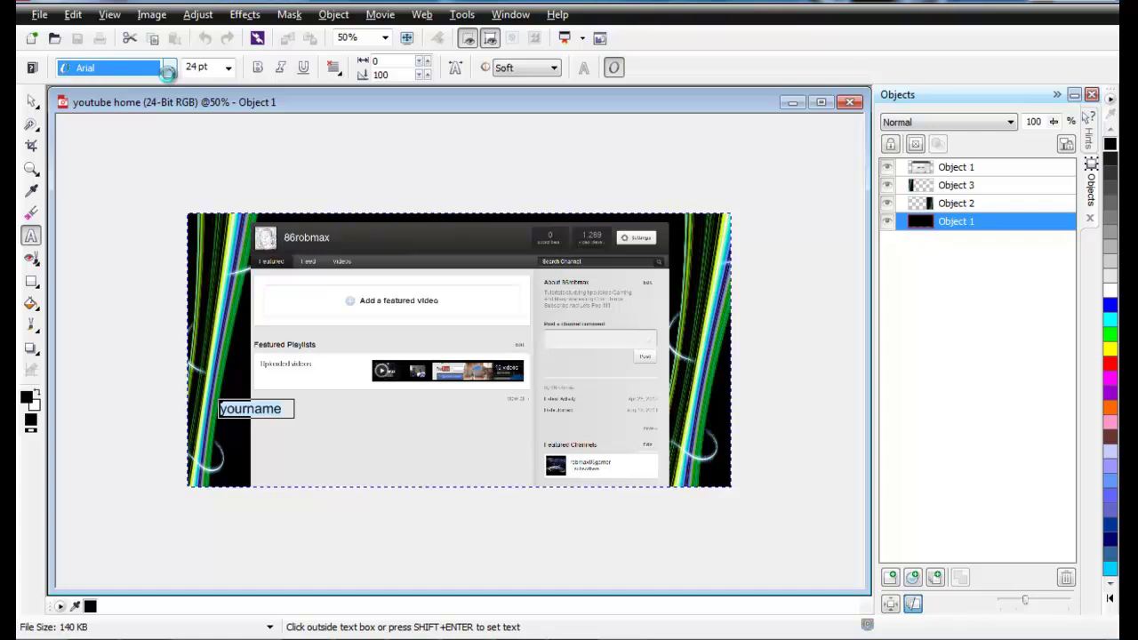
# Set the "yourname" text's font to Impact and scale the text to about 2.97 by 0.55 inches.
pyautogui.click(169, 76)
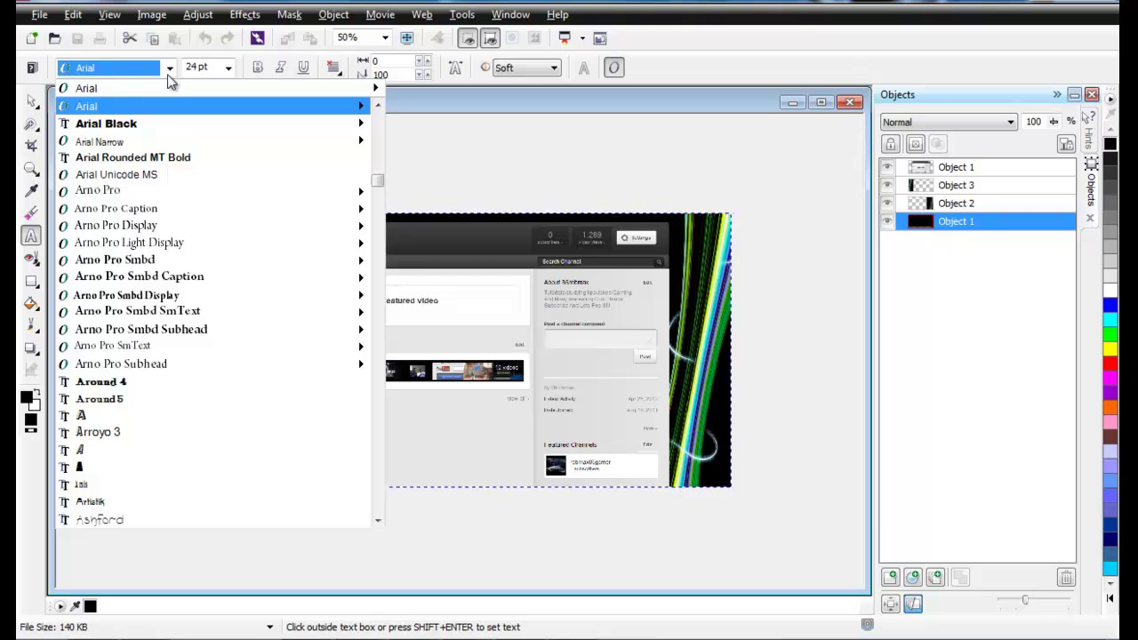
pyautogui.write('Impact')
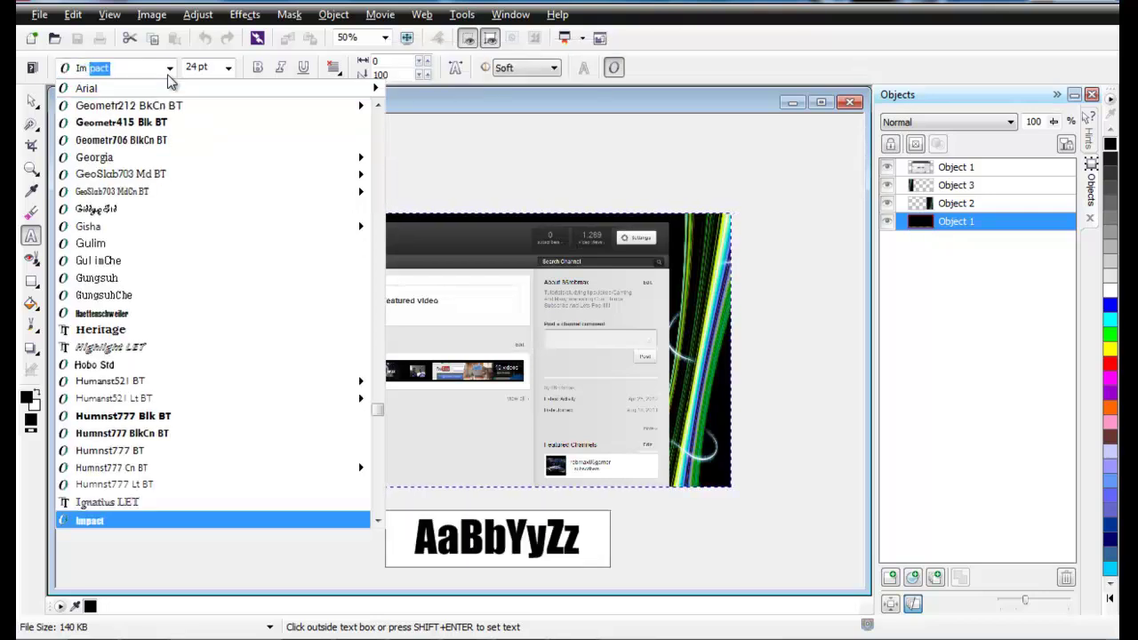
pyautogui.press('Return')
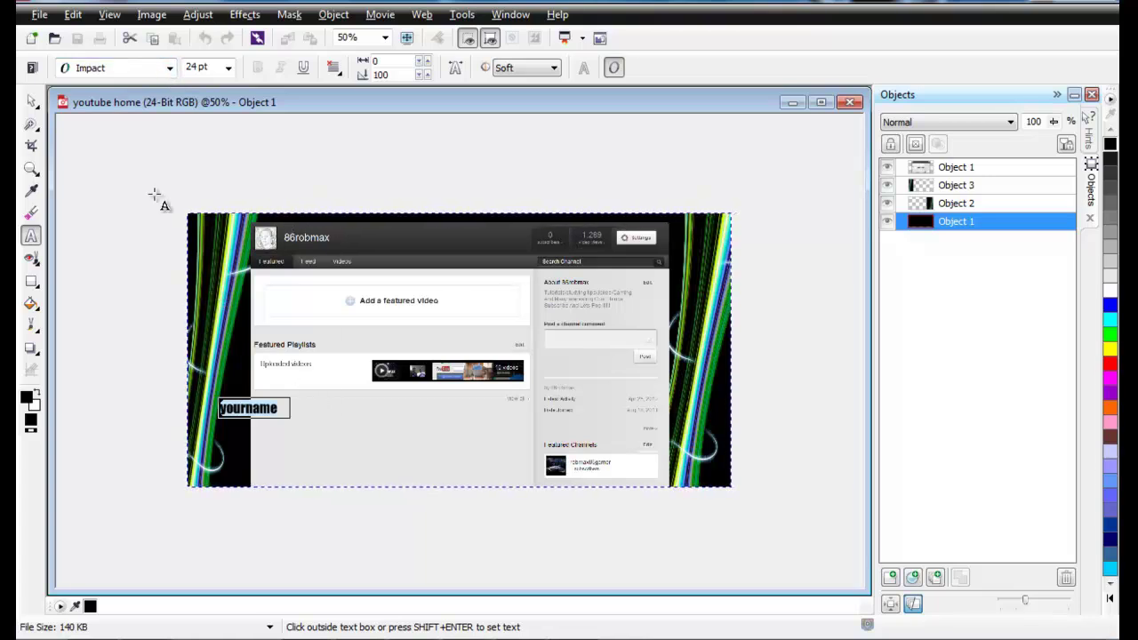
pyautogui.click(32, 98)
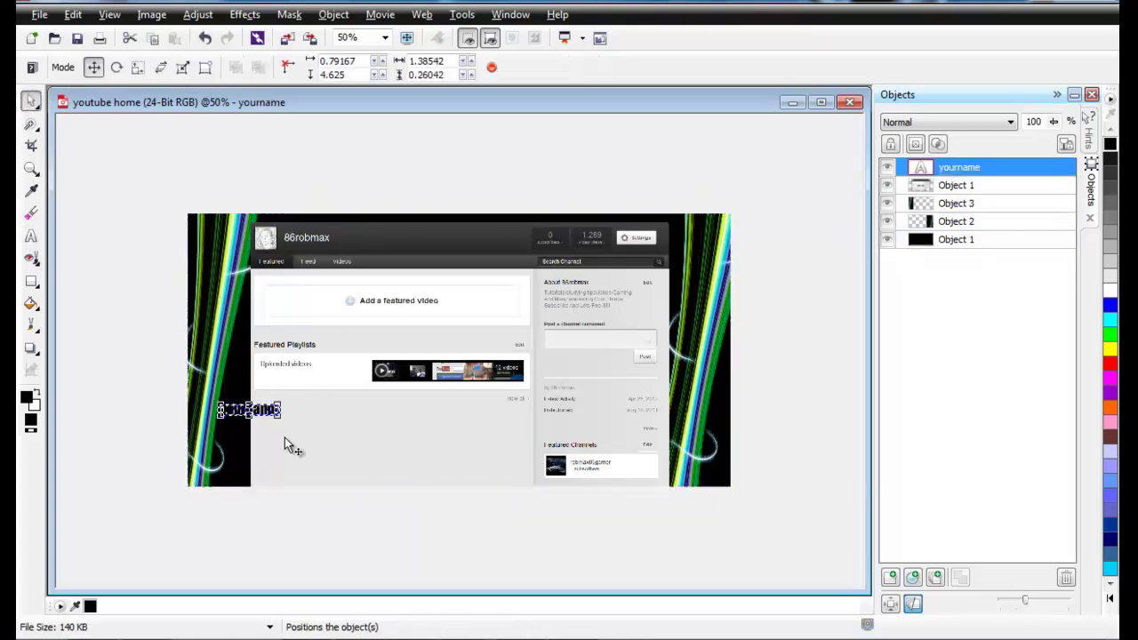
pyautogui.moveTo(277, 418); pyautogui.dragTo(342, 441)
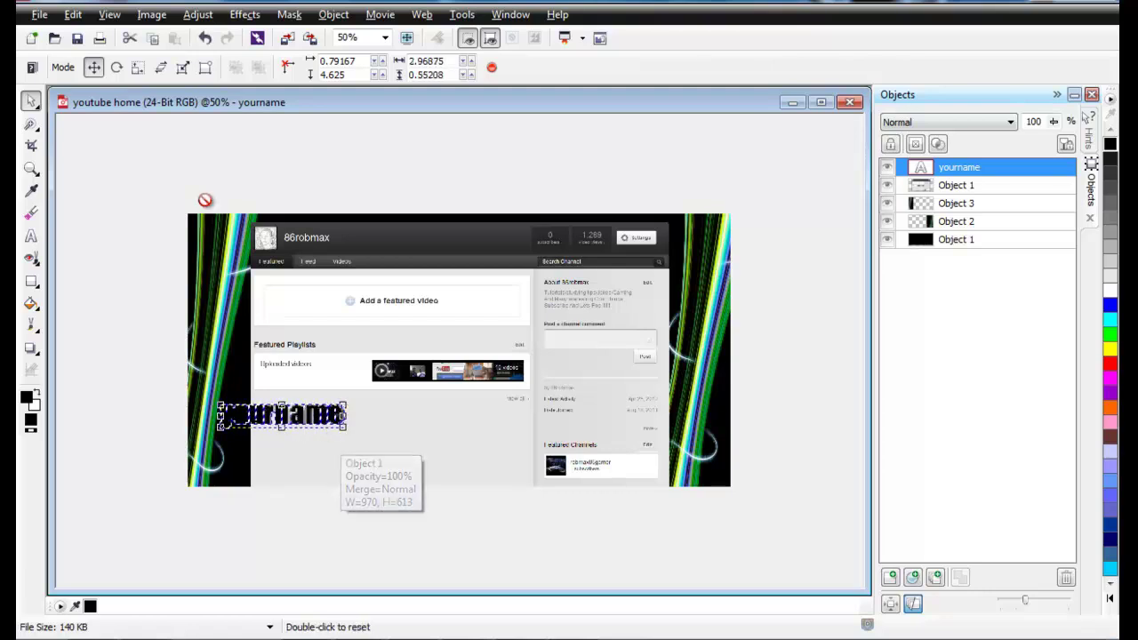
# Apply the Small Glow drop shadow preset to the "yourname" text.
pyautogui.click(38, 356)
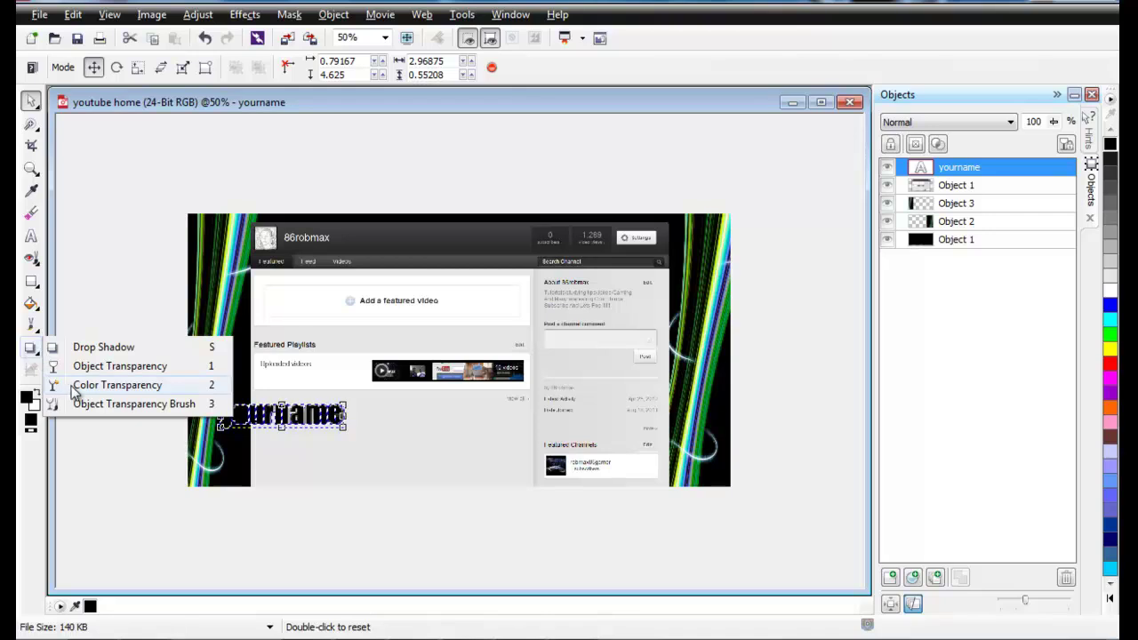
pyautogui.click(90, 351)
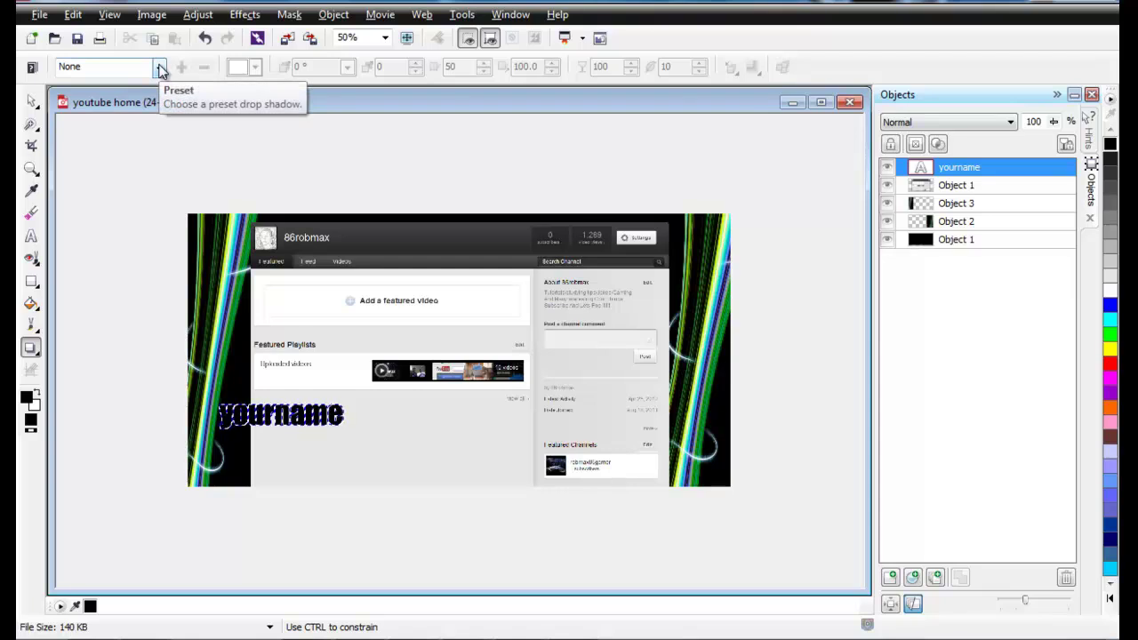
pyautogui.click(160, 70)
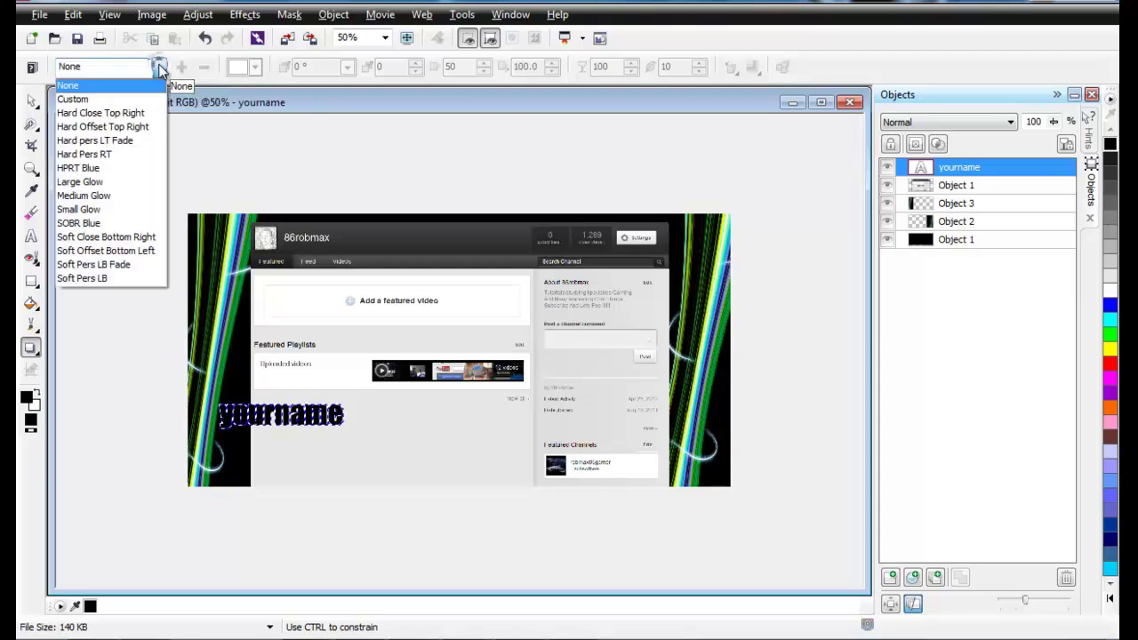
pyautogui.click(116, 211)
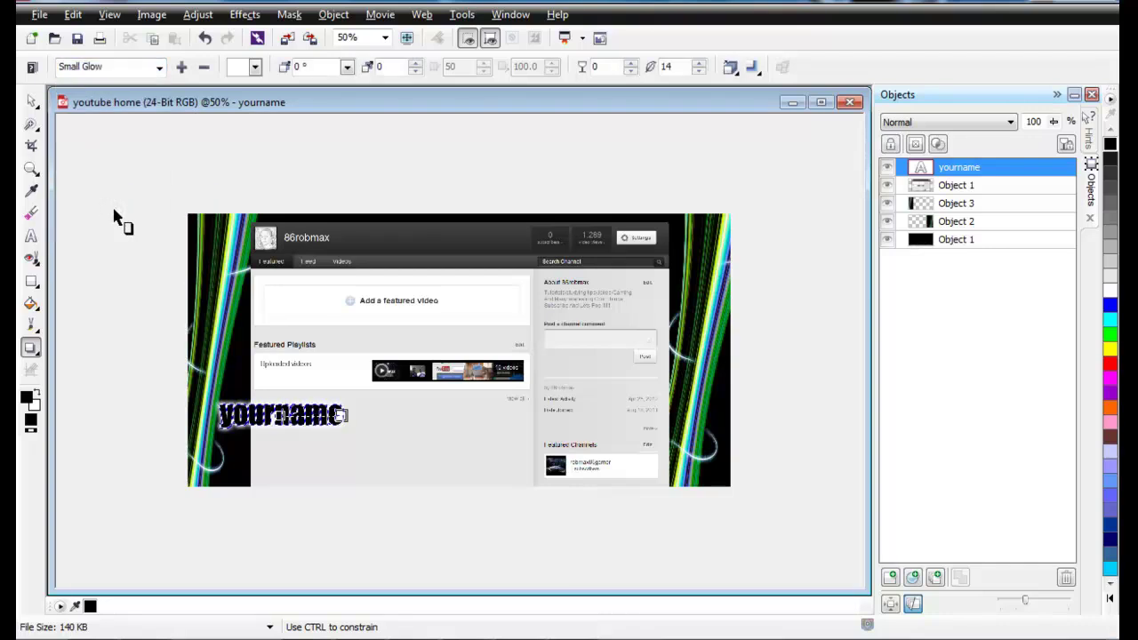
# Rotate the "yourname" text to read vertically upward and move it into the left margin beside the wallpaper's coloured stripes.
pyautogui.click(31, 102)
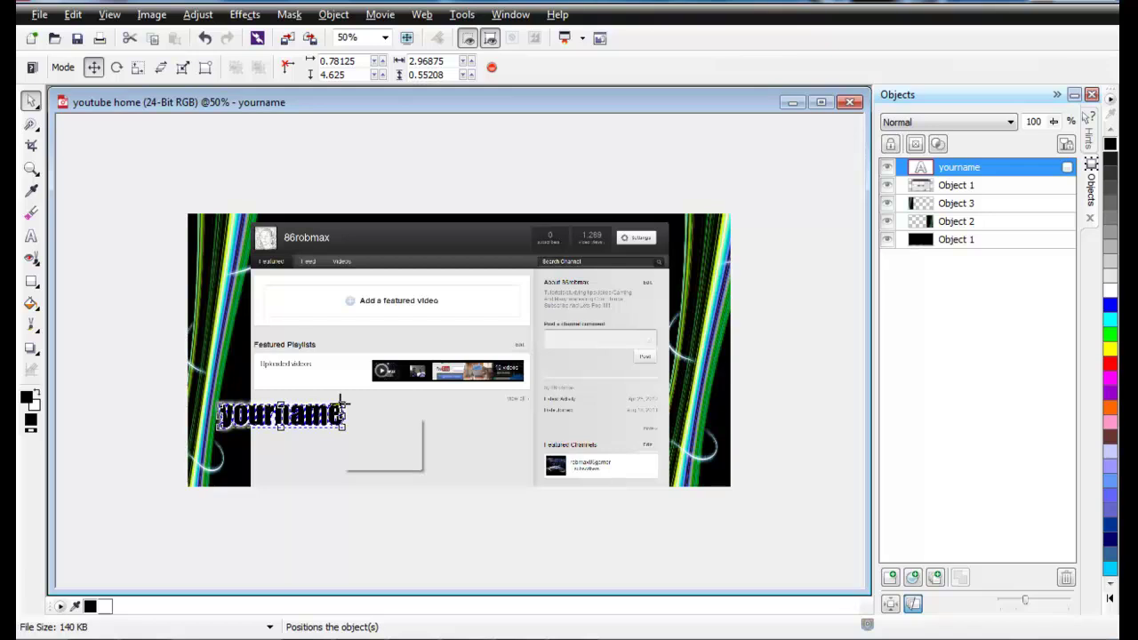
pyautogui.click(268, 424)
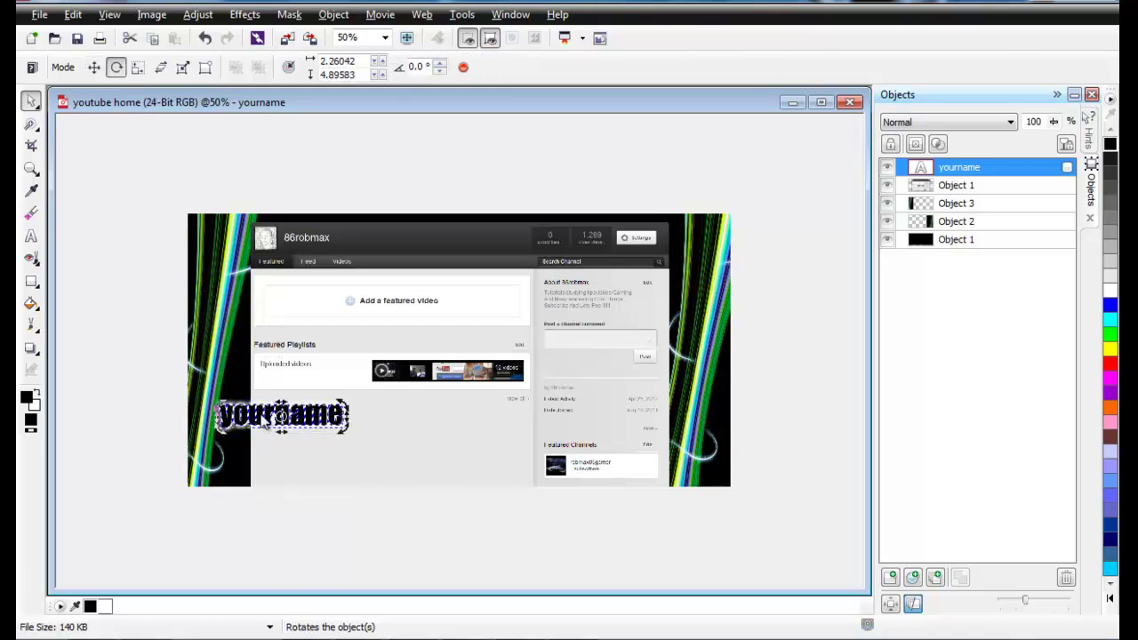
pyautogui.moveTo(353, 416); pyautogui.dragTo(272, 376)
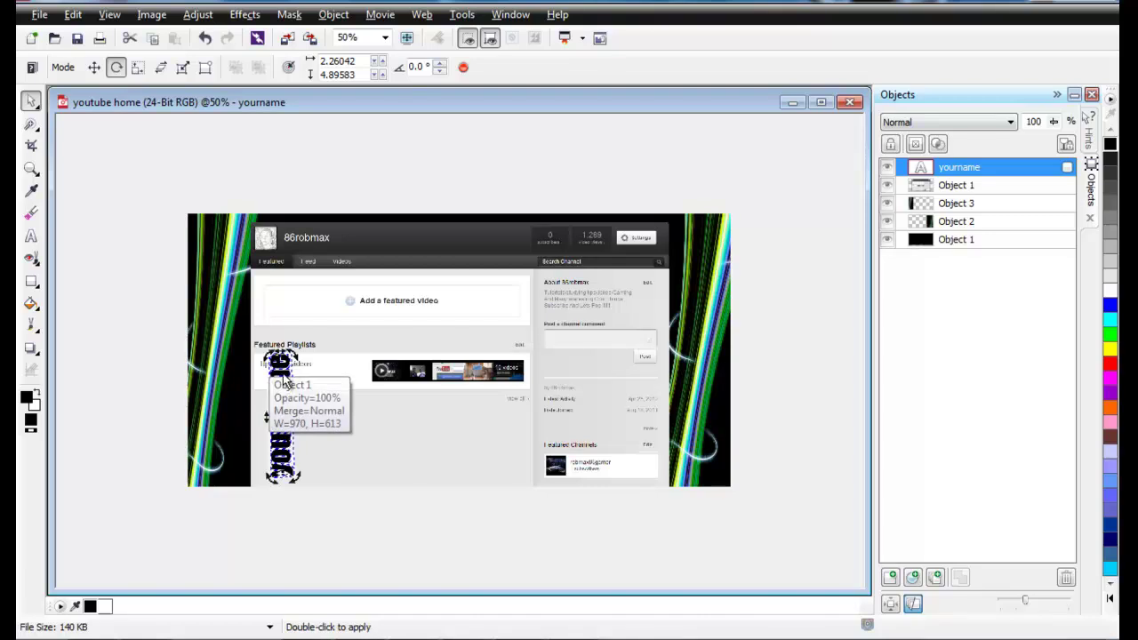
pyautogui.doubleClick(281, 426)
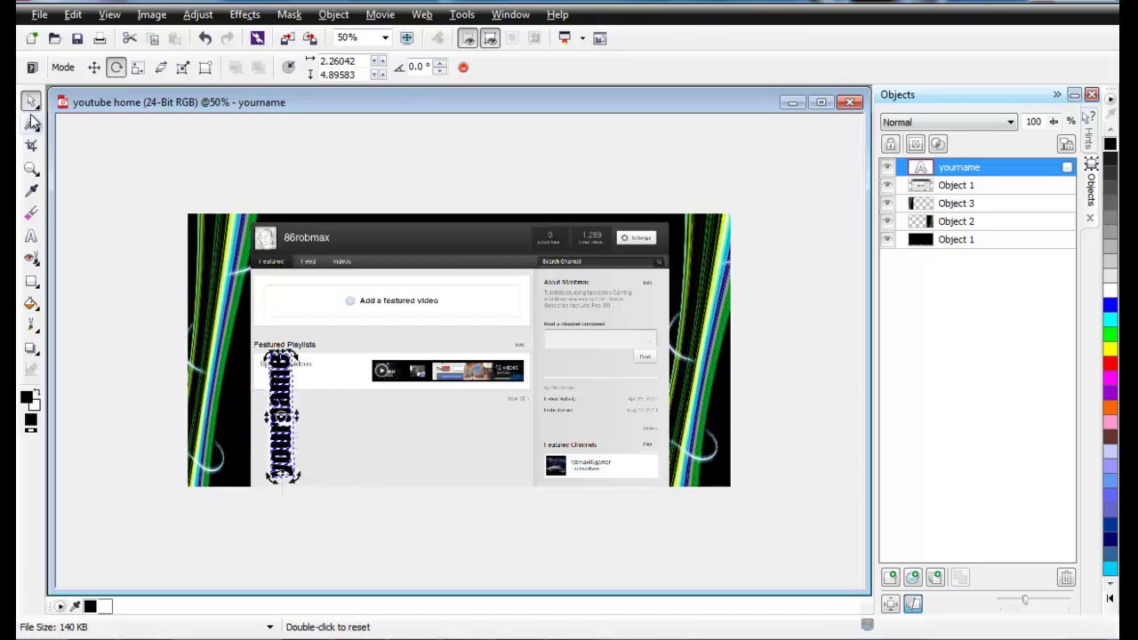
pyautogui.click(28, 103)
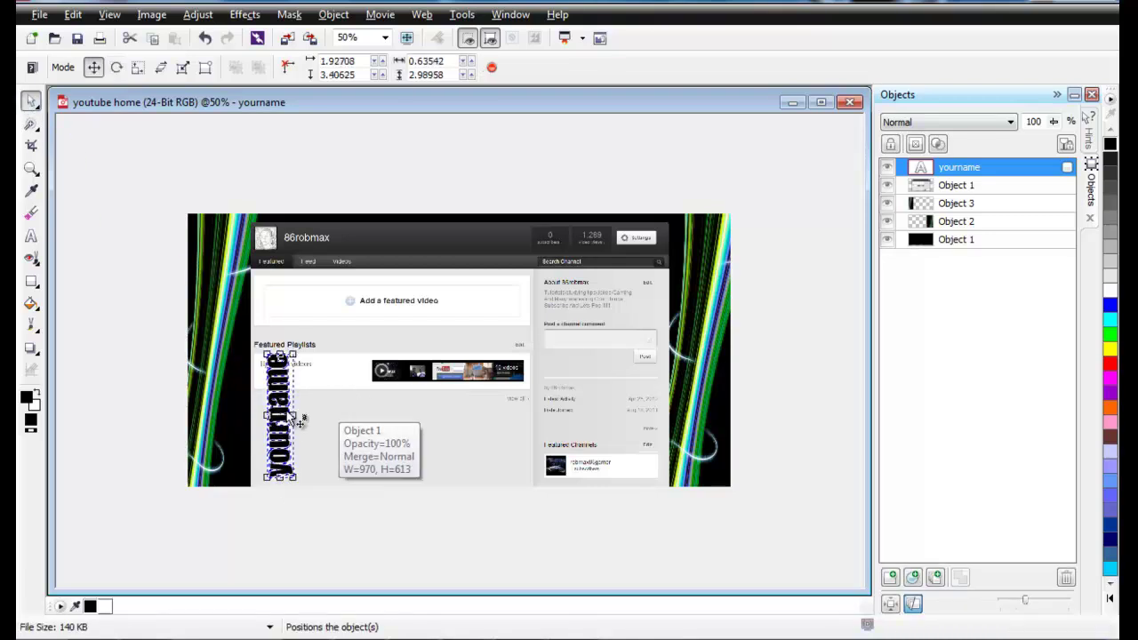
pyautogui.moveTo(279, 418); pyautogui.dragTo(230, 374)
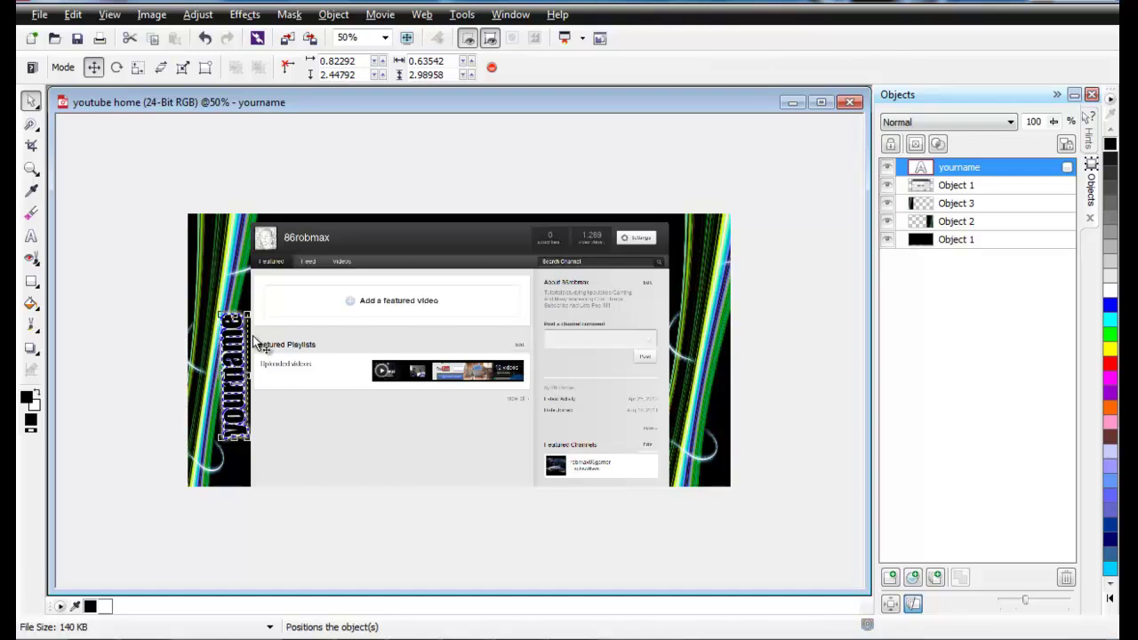
# Slightly adjust the rotation of the vertical "yourname" text in the left margin and deselect it.
pyautogui.click(231, 342)
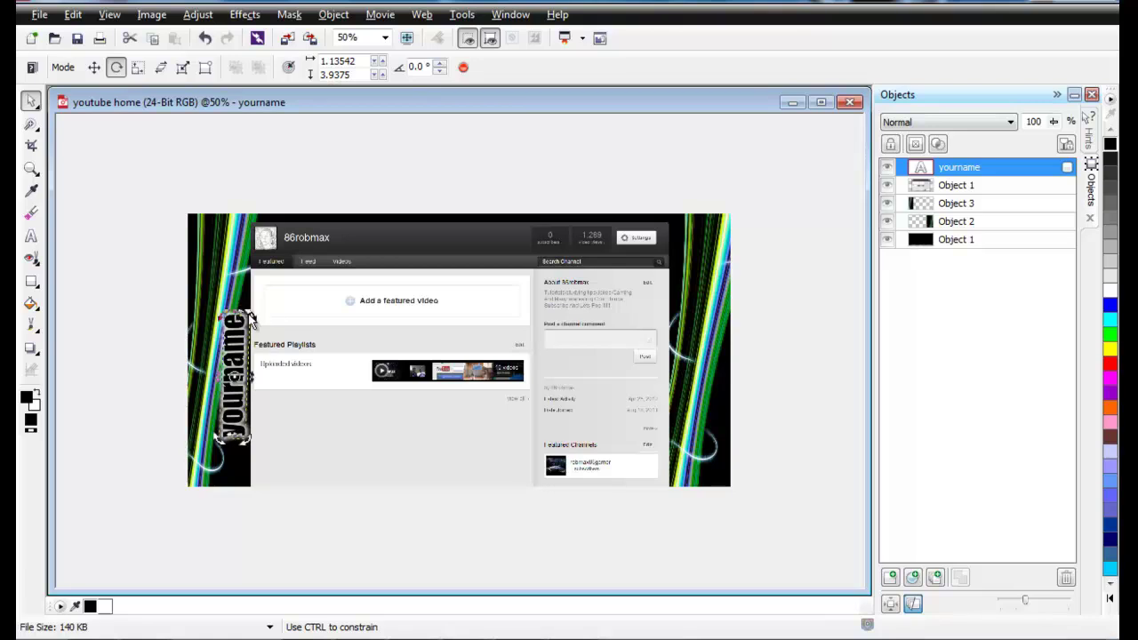
pyautogui.click(250, 319)
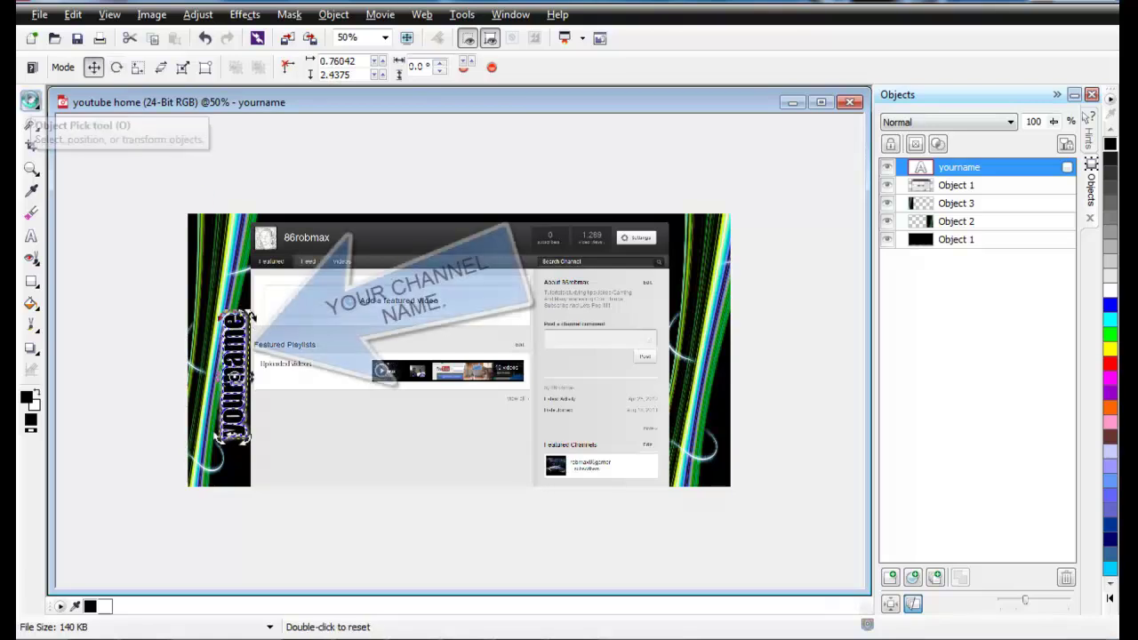
pyautogui.click(32, 103)
pyautogui.click(193, 442)
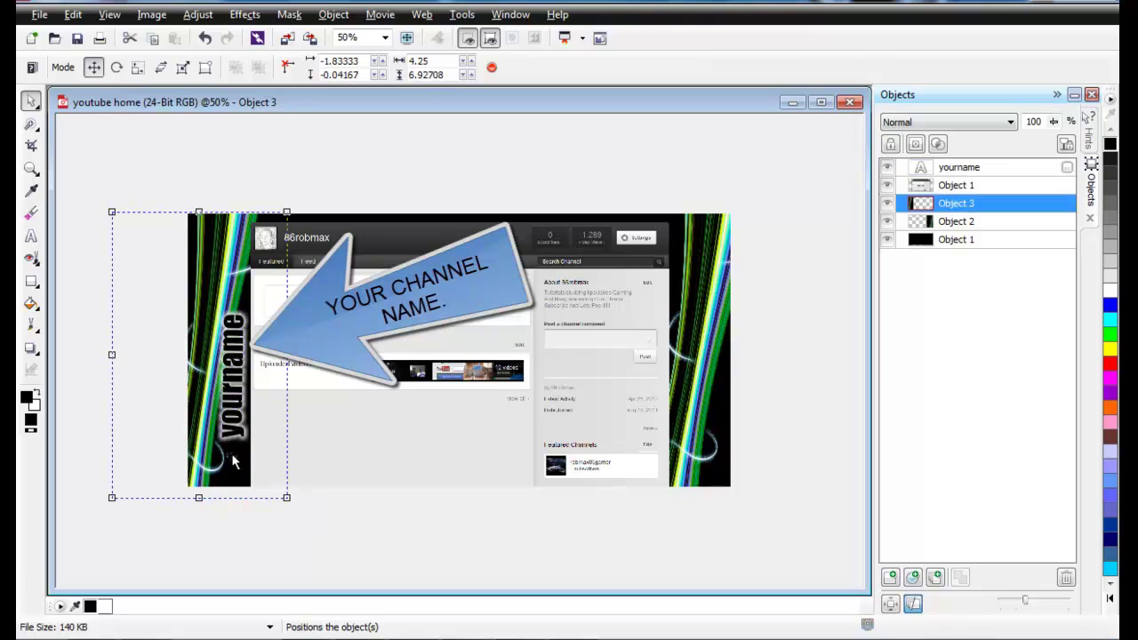
pyautogui.click(229, 381)
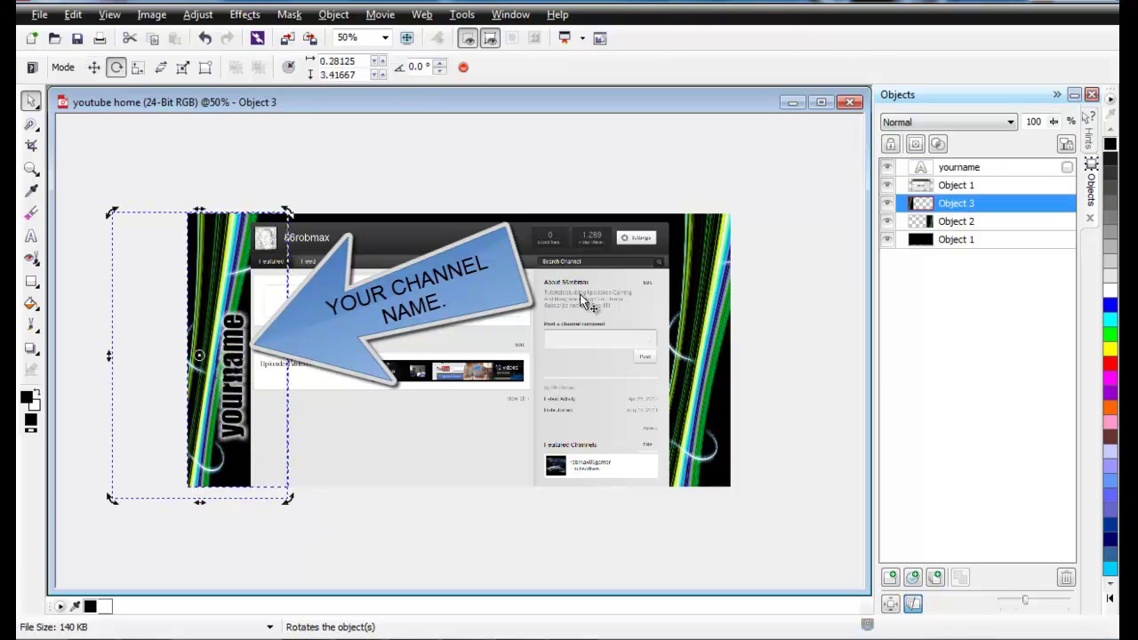
# Move the vertical "yourname" text slightly lower in the left margin and deselect it.
pyautogui.click(943, 171)
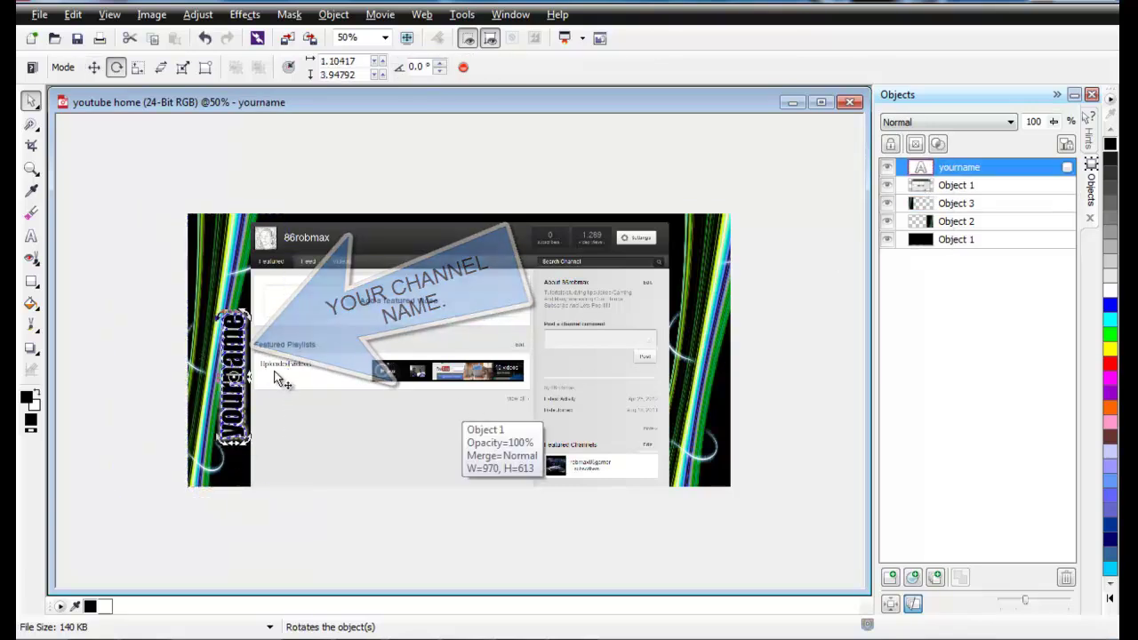
pyautogui.hotkey('ctrl', 'z')
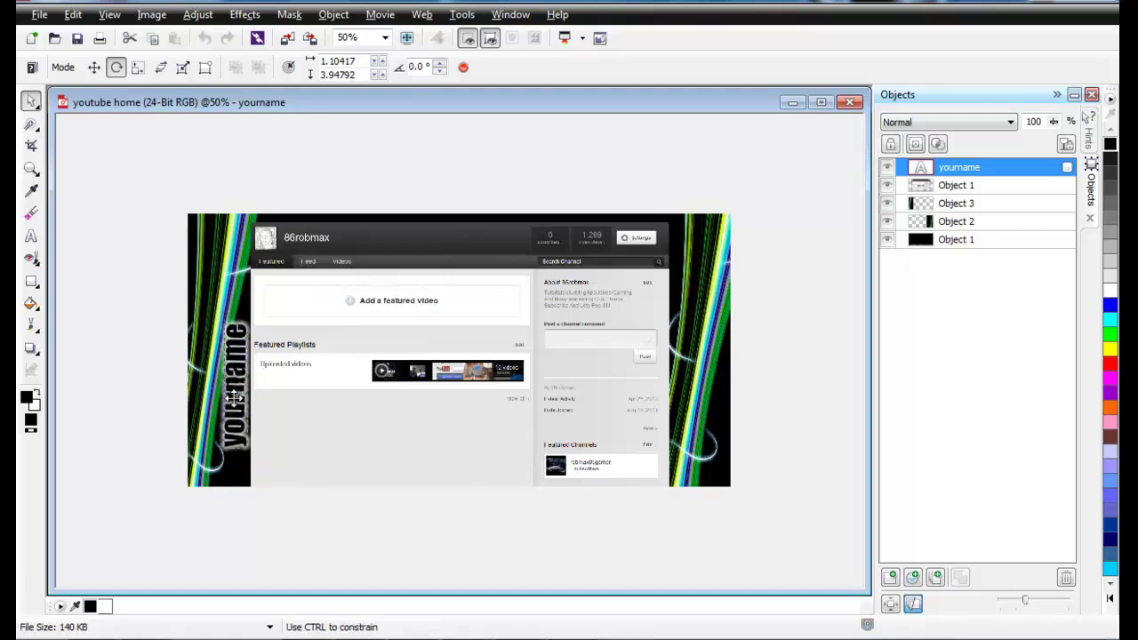
pyautogui.moveTo(235, 396); pyautogui.dragTo(238, 411)
pyautogui.click(232, 392)
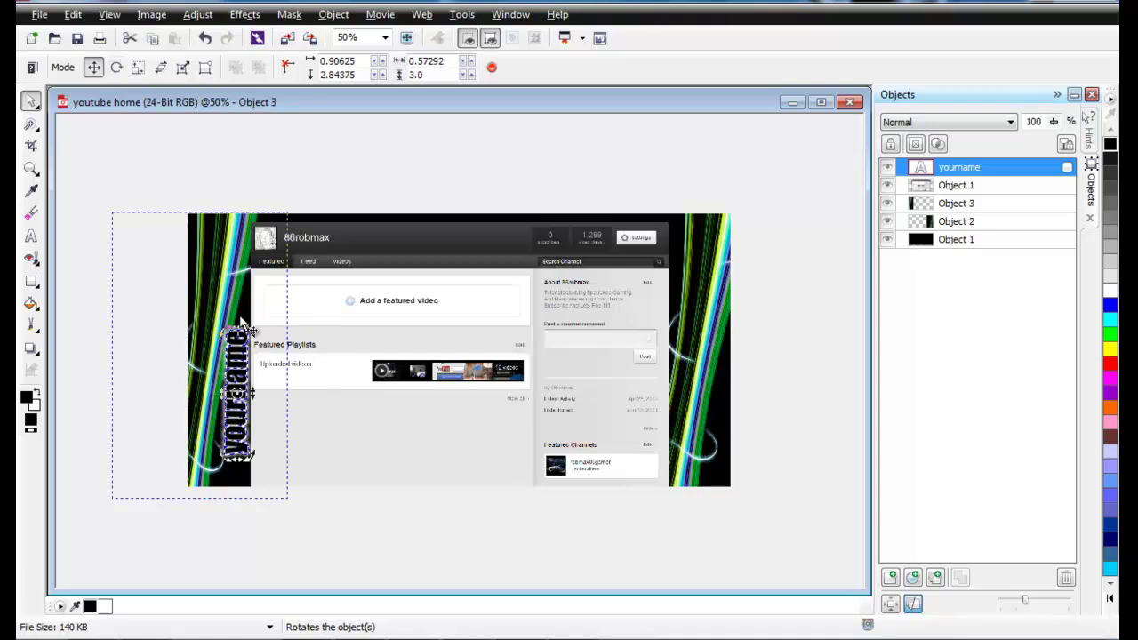
pyautogui.click(401, 231)
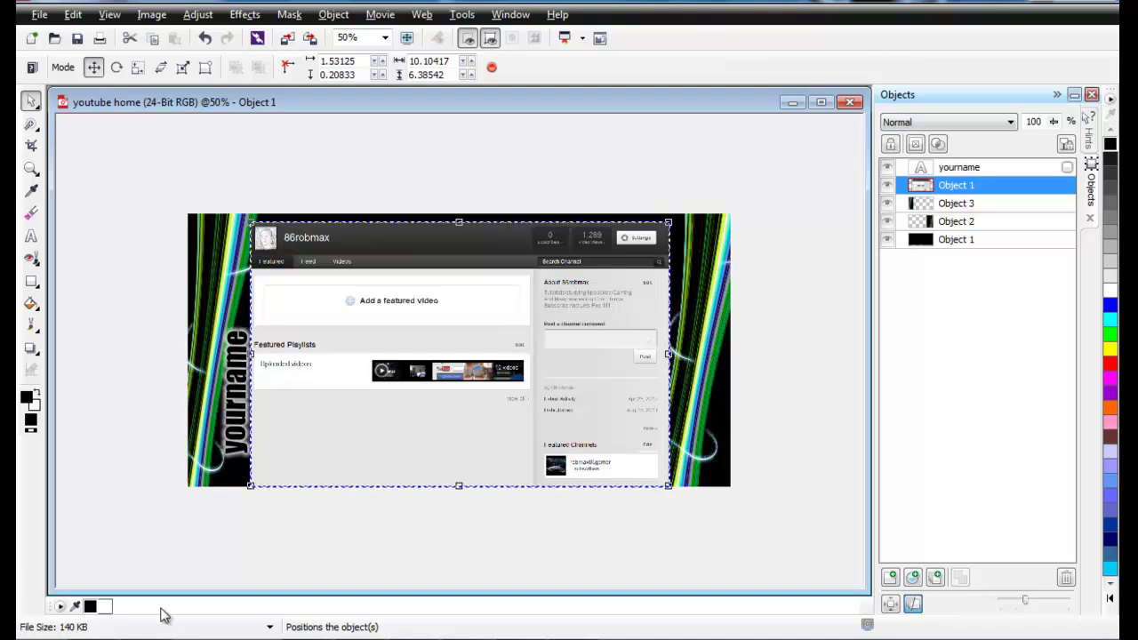
# Import the youtube-logo image from the My Templates folder into the background document.
pyautogui.moveTo(164, 637)
pyautogui.click(206, 513)
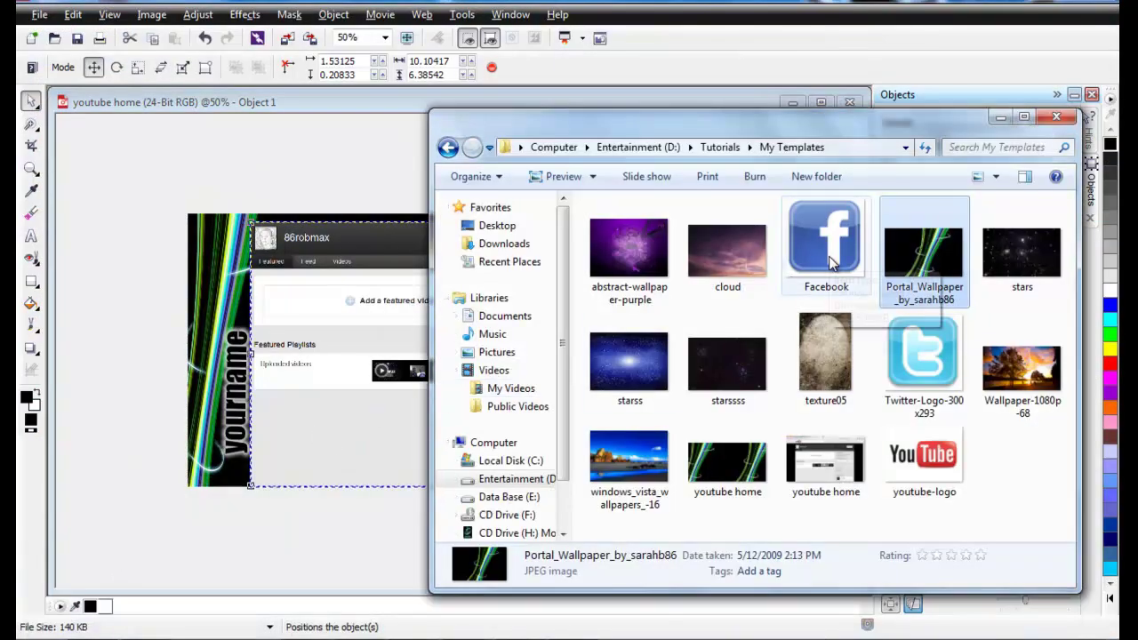
pyautogui.moveTo(938, 475); pyautogui.dragTo(347, 303)
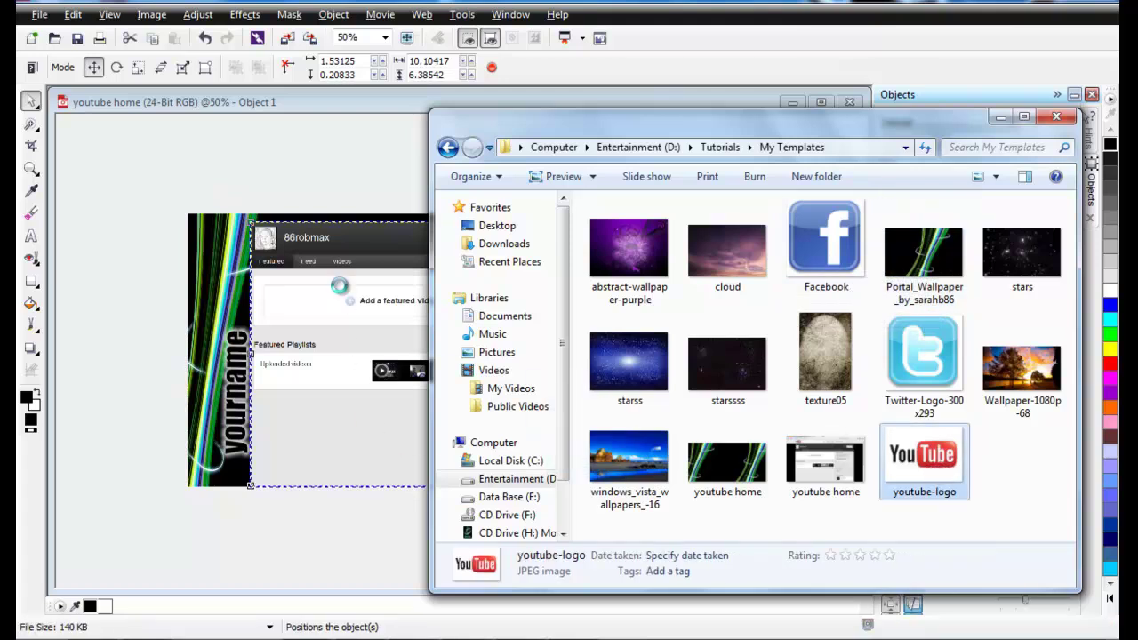
pyautogui.click(999, 118)
# Scale the YouTube logo to about 2.70 by 1.91 inches and place it below the channel page's uploaded videos row.
pyautogui.click(616, 483)
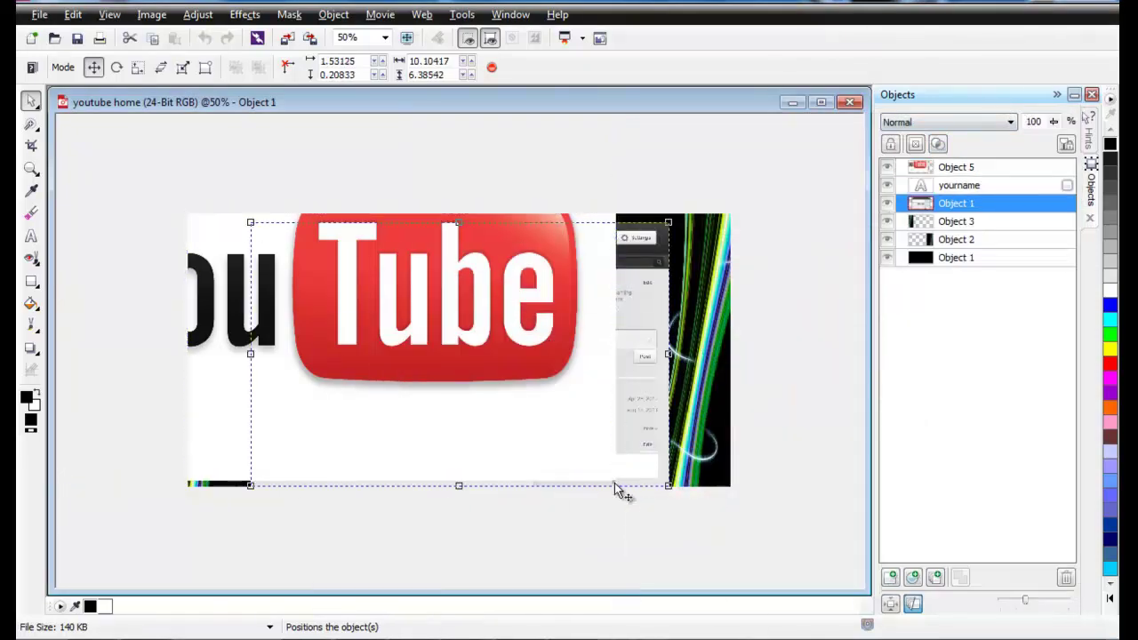
pyautogui.moveTo(667, 485); pyautogui.dragTo(442, 403)
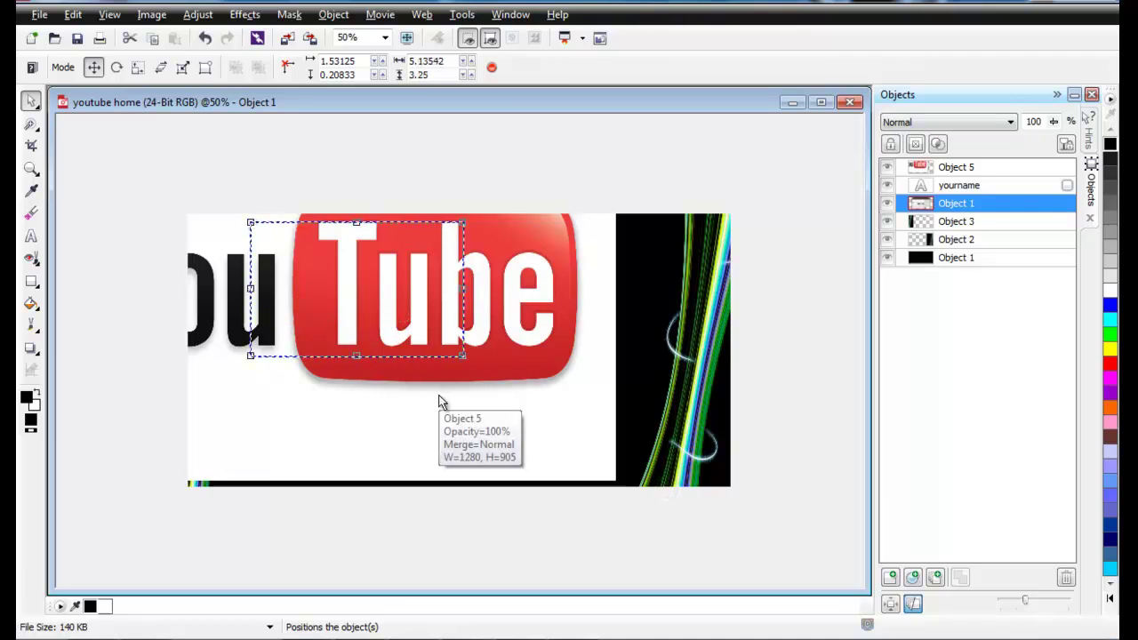
pyautogui.click(442, 403)
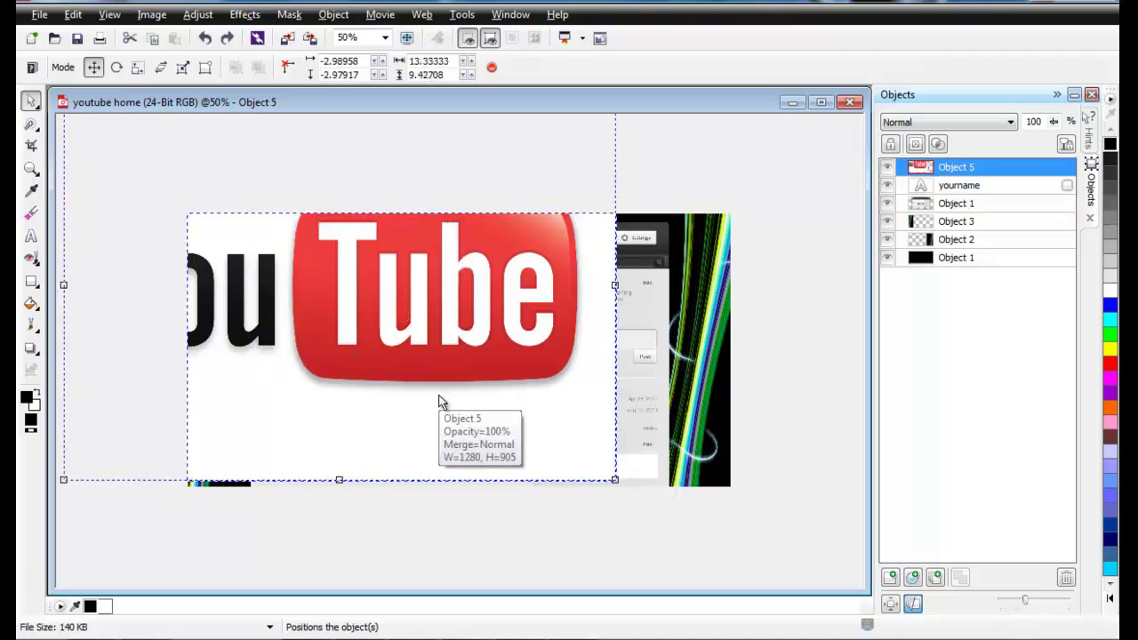
pyautogui.click(923, 167)
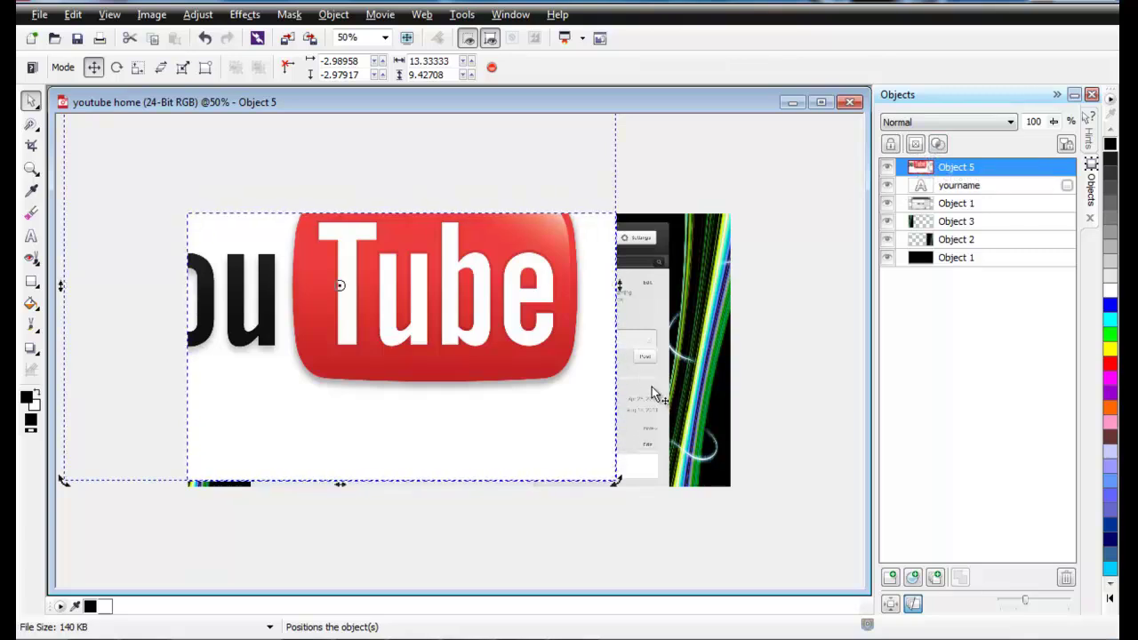
pyautogui.click(551, 427)
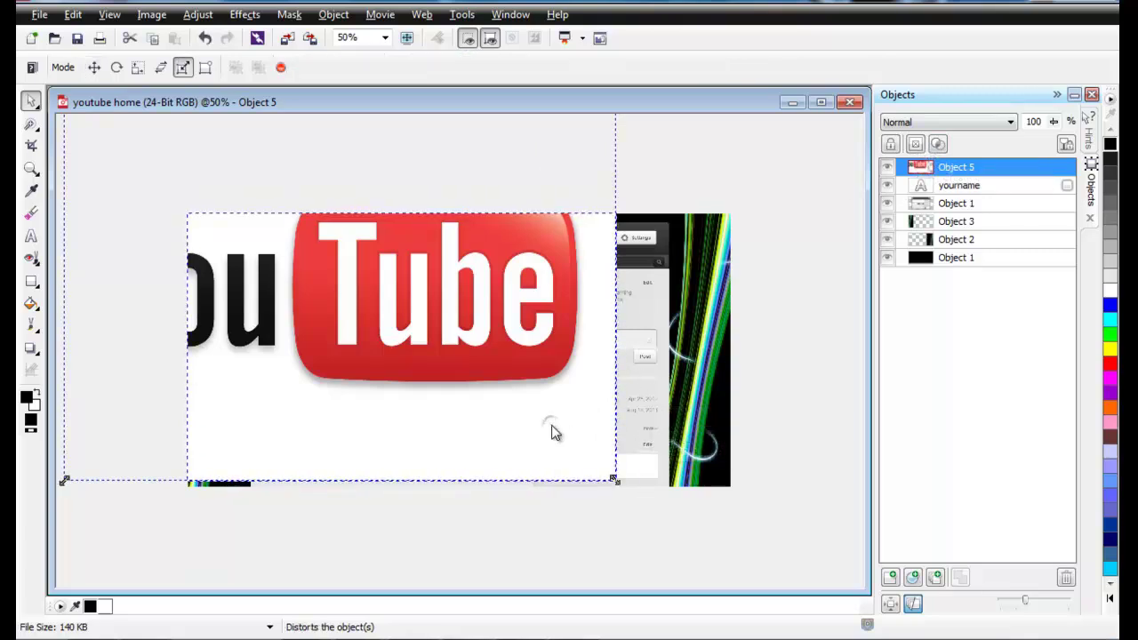
pyautogui.click(592, 453)
pyautogui.moveTo(613, 480); pyautogui.dragTo(399, 326)
pyautogui.moveTo(307, 320); pyautogui.dragTo(519, 451)
pyautogui.moveTo(613, 459); pyautogui.dragTo(375, 317)
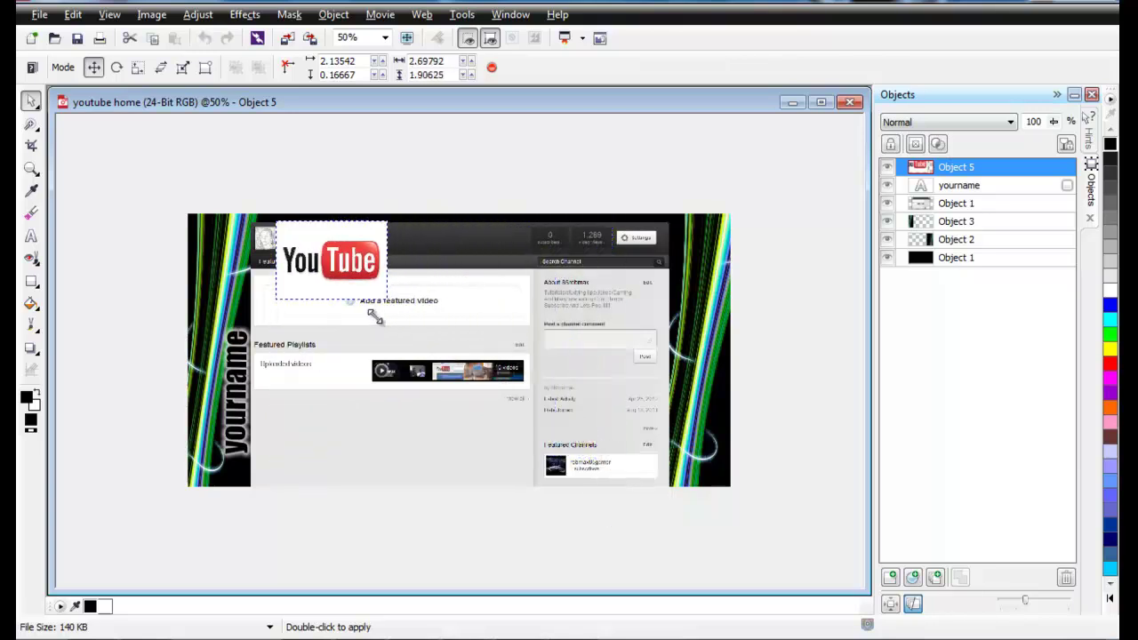
pyautogui.moveTo(317, 225); pyautogui.dragTo(384, 399)
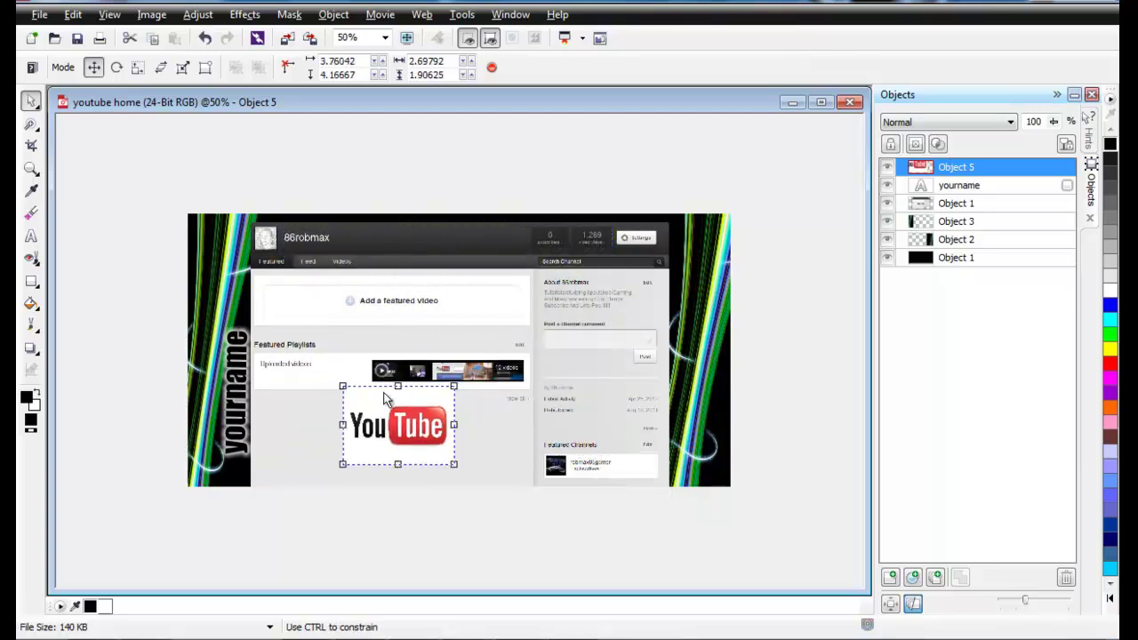
# Cut out the YouTube logo's white background using the Magic Wand Mask tool and remove the mask.
pyautogui.click(29, 128)
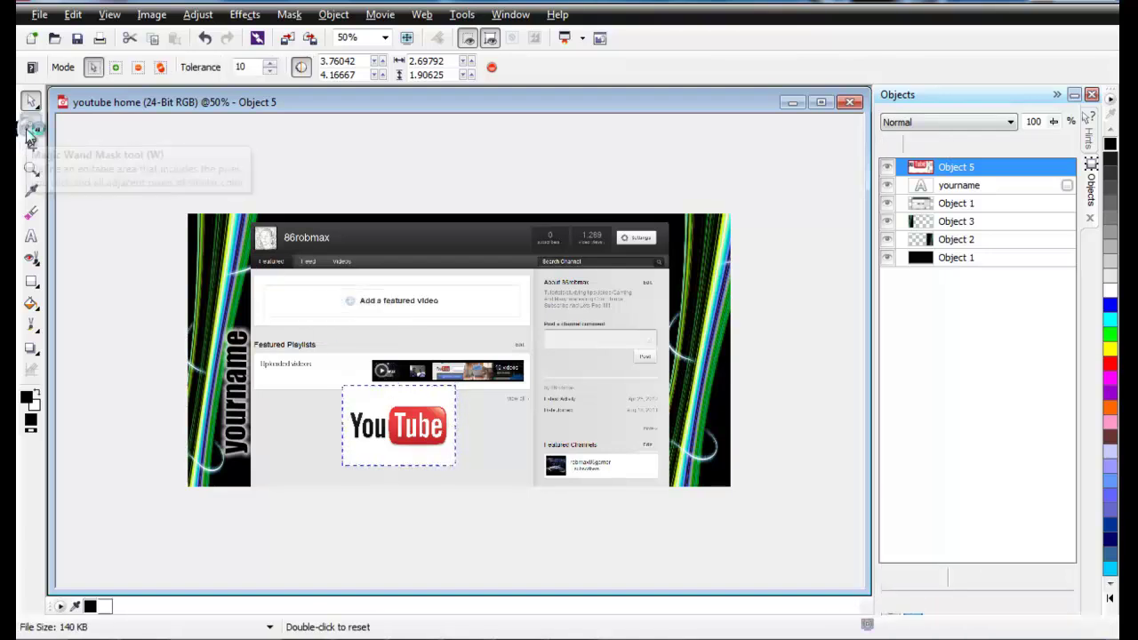
pyautogui.click(372, 406)
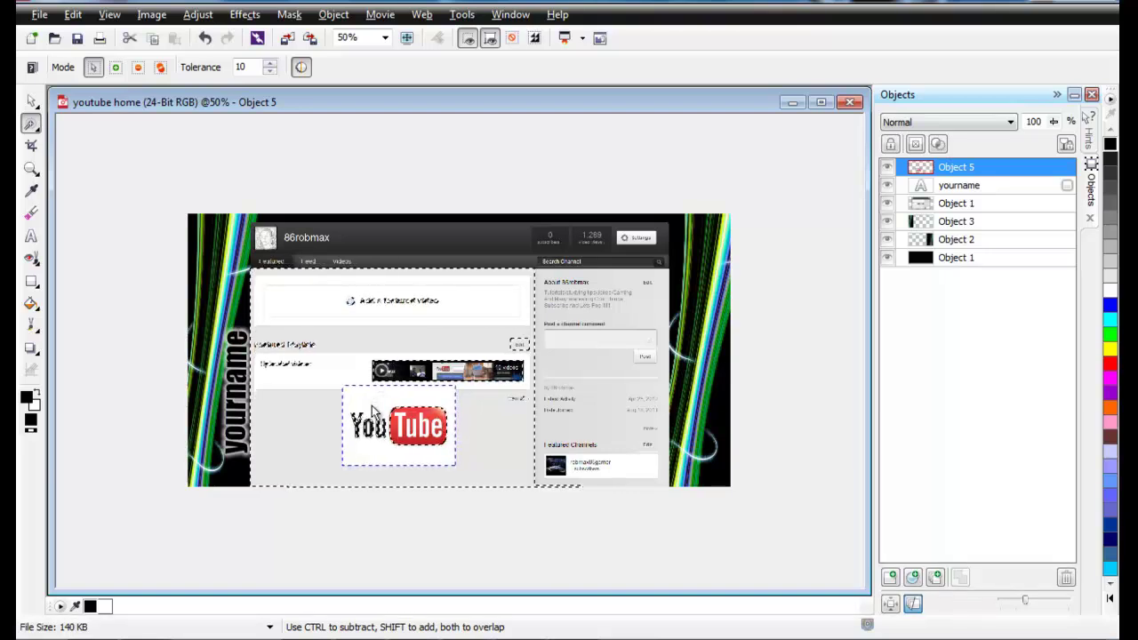
pyautogui.keyDown('shift'); pyautogui.click(372, 406); pyautogui.keyUp('shift')
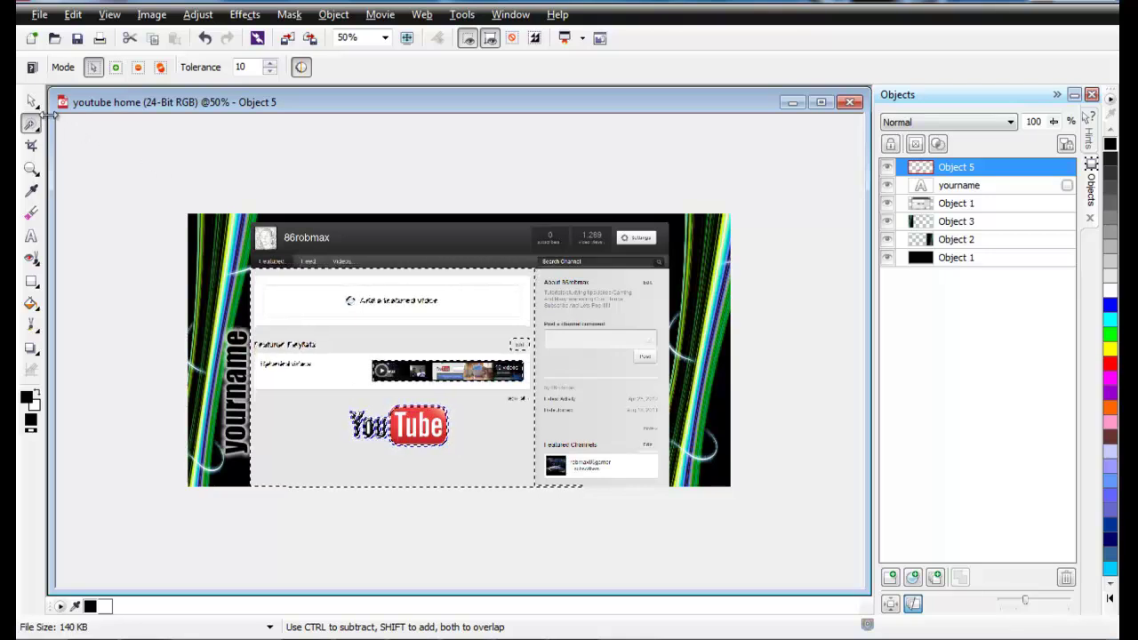
pyautogui.click(38, 107)
pyautogui.click(54, 117)
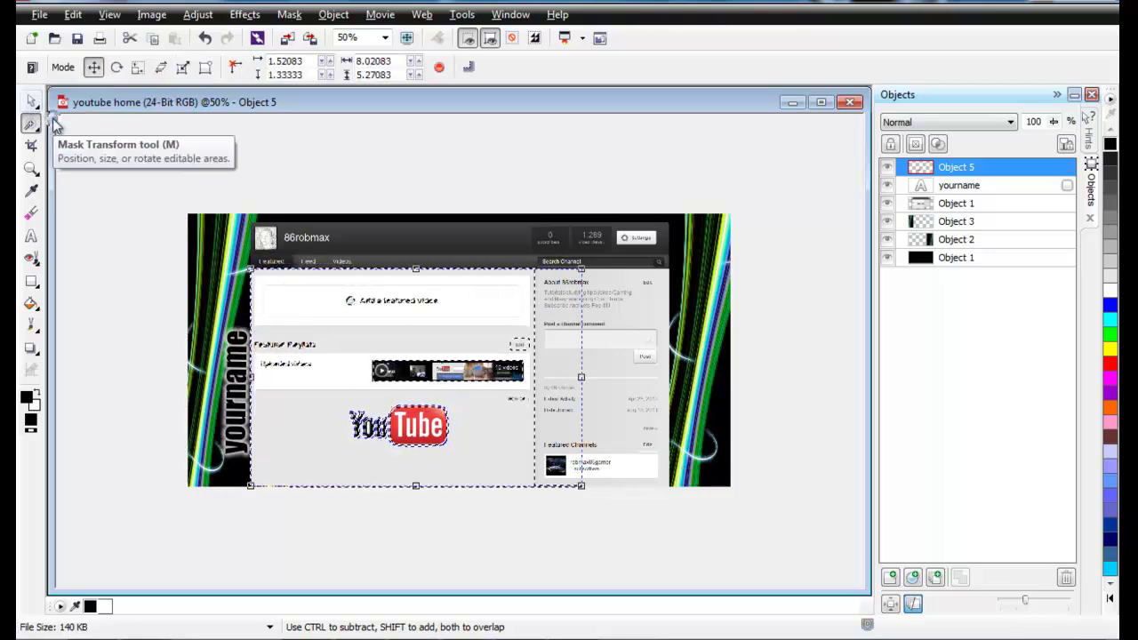
pyautogui.hotkey('ctrl', 'shift', 'r')
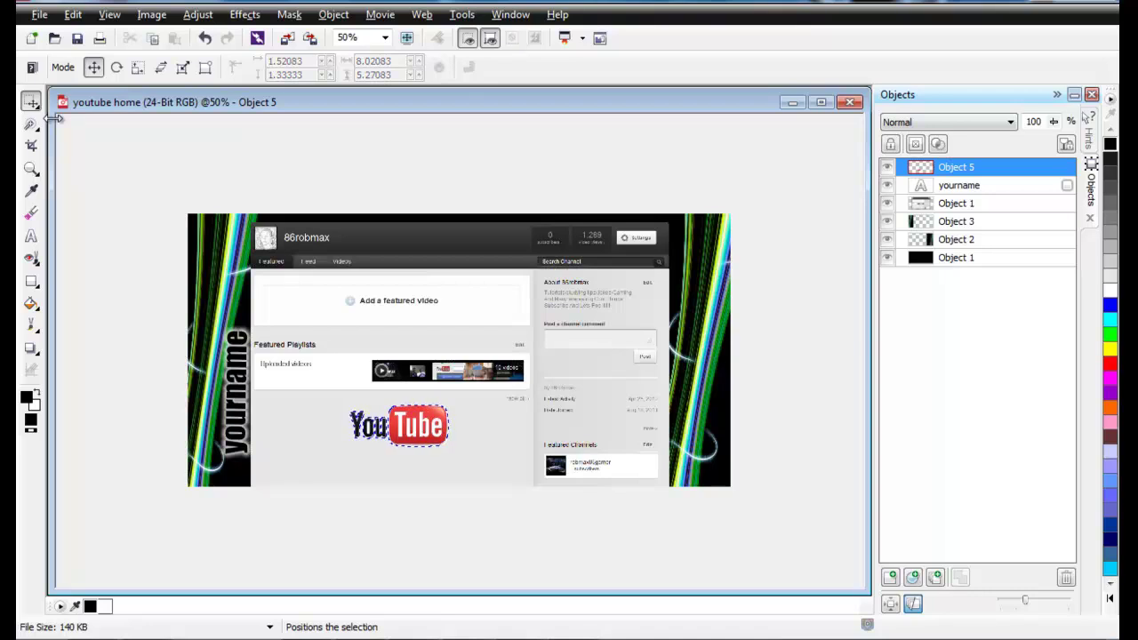
pyautogui.click(37, 108)
pyautogui.click(62, 99)
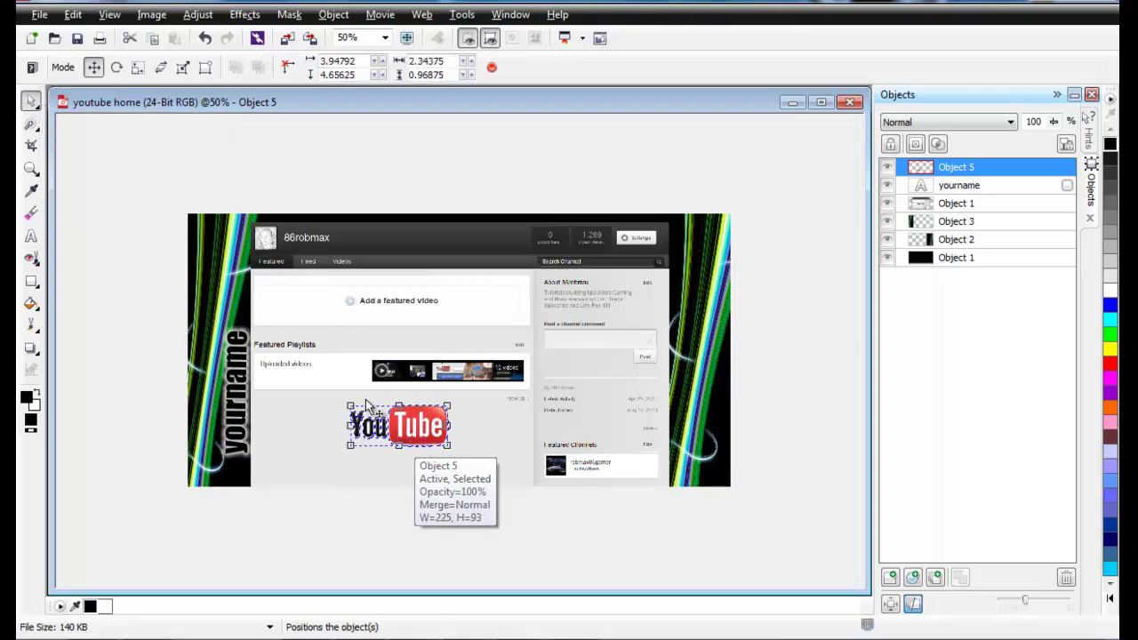
# Apply the Small Glow drop shadow preset to the YouTube logo.
pyautogui.click(31, 351)
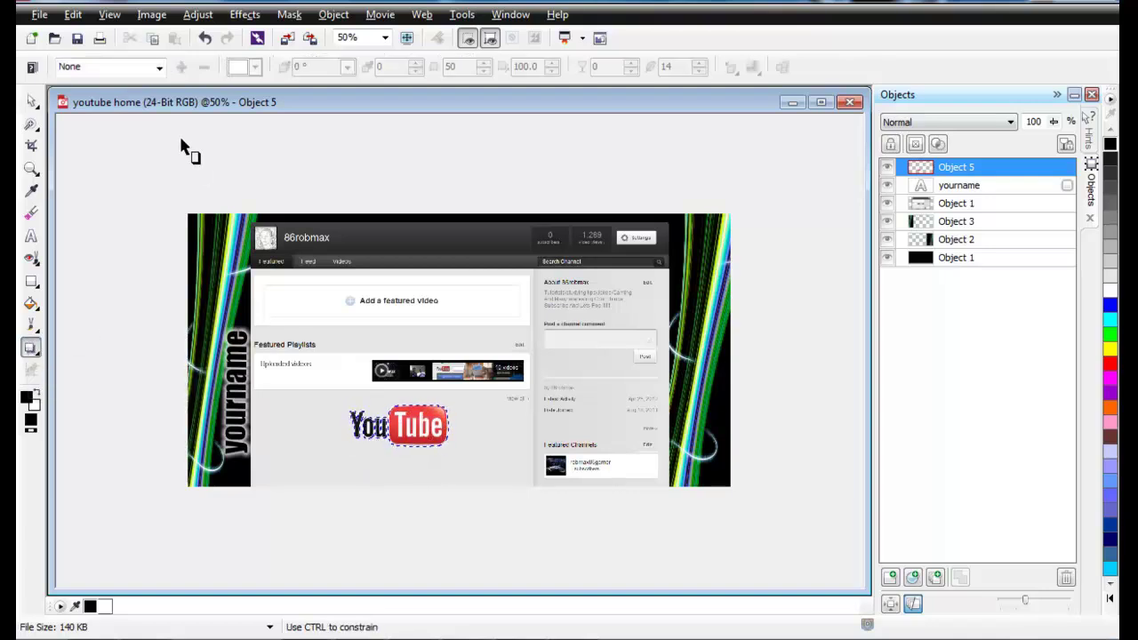
pyautogui.click(160, 67)
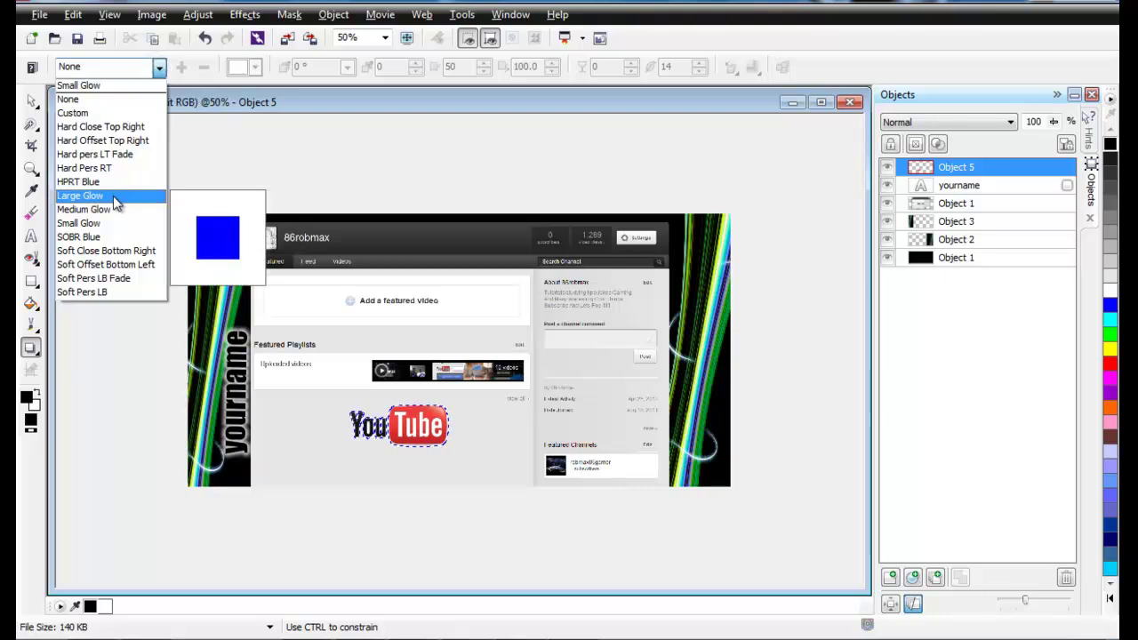
pyautogui.click(108, 223)
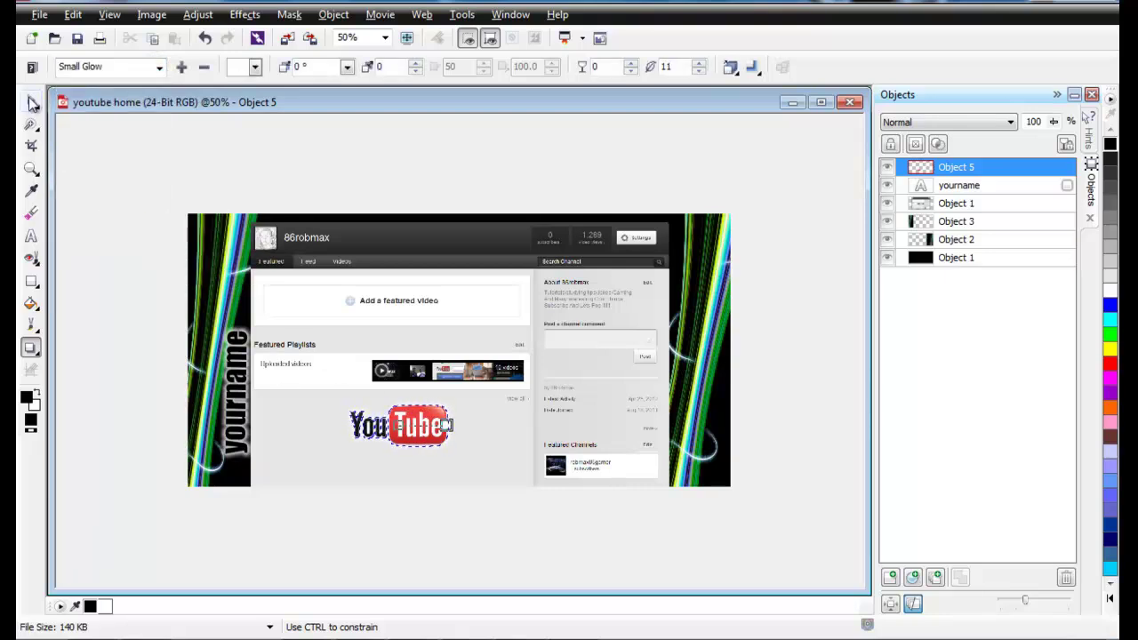
# Move the YouTube logo into the right margin over the wallpaper, scale it to about 1.31 by 0.54 inches and deselect it.
pyautogui.click(31, 103)
pyautogui.moveTo(406, 422); pyautogui.dragTo(705, 383)
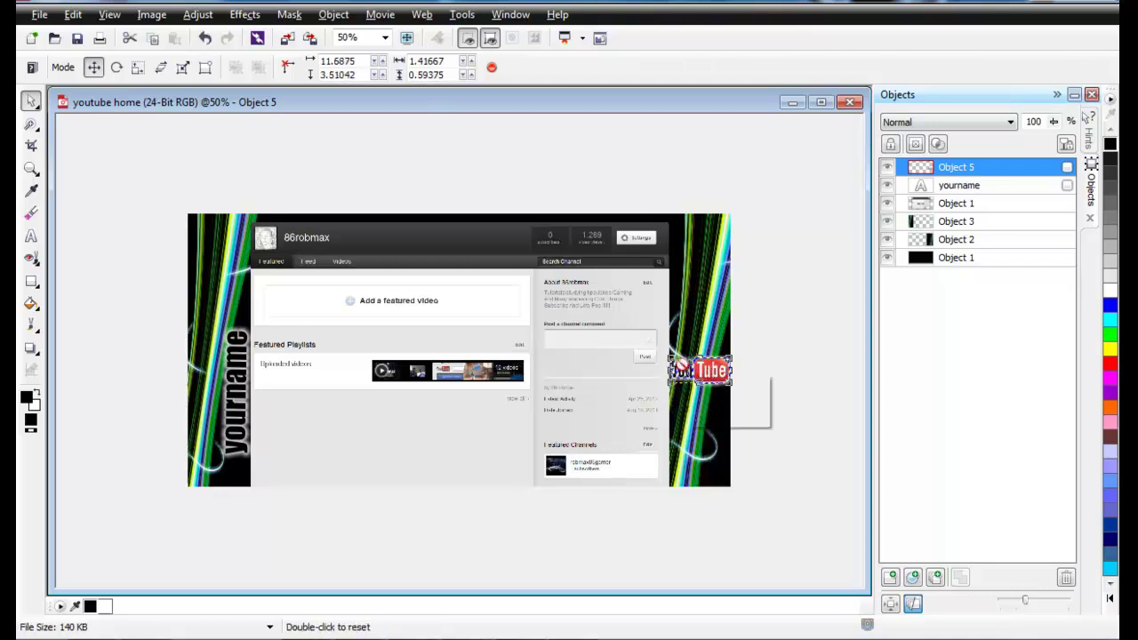
pyautogui.moveTo(670, 357); pyautogui.dragTo(672, 357)
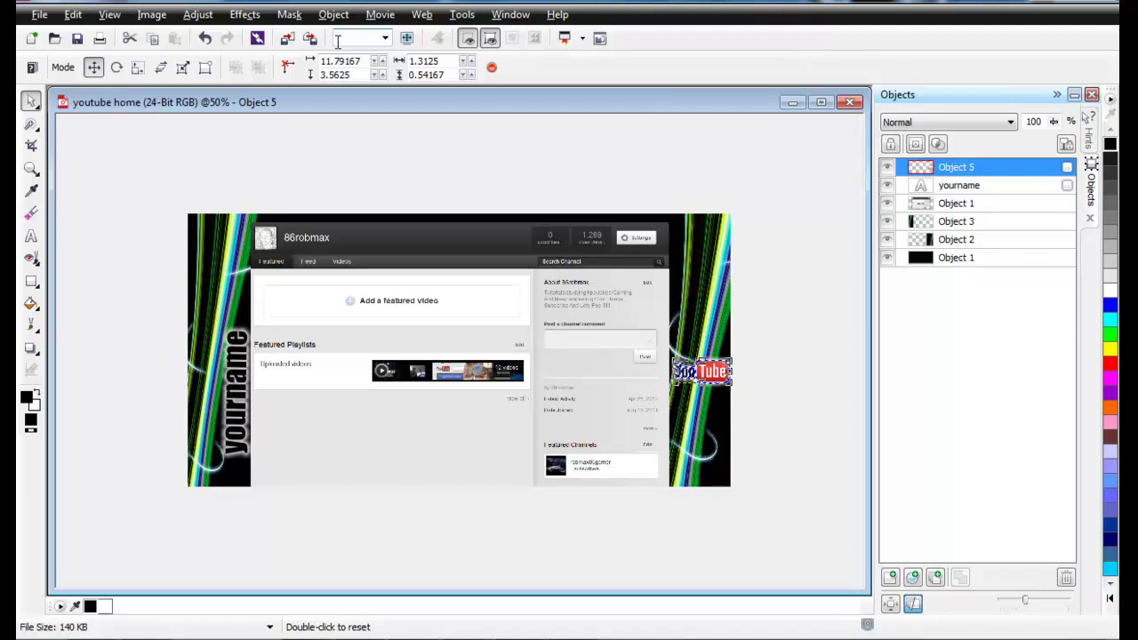
pyautogui.press('Return')
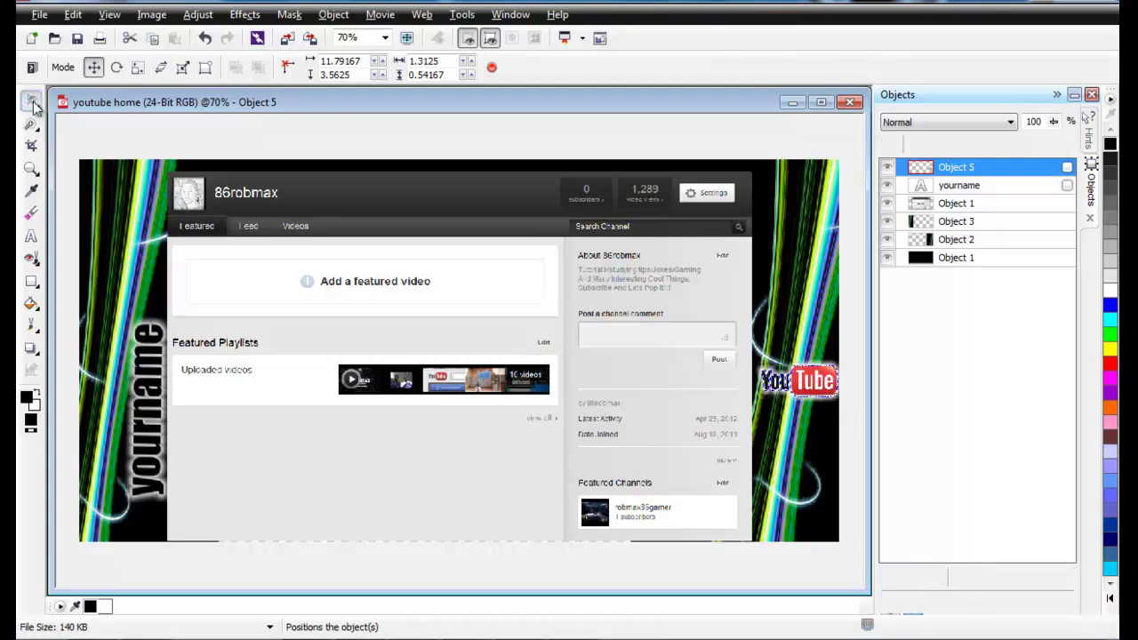
pyautogui.click(763, 432)
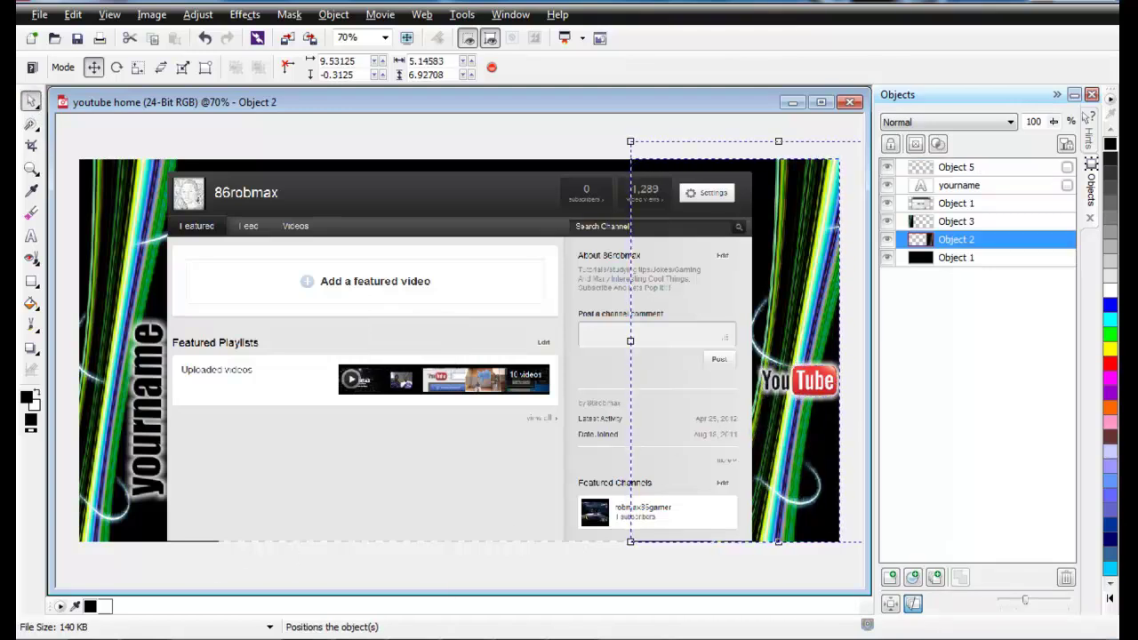
# Import the Facebook logo image from the My Templates folder into the background document.
pyautogui.moveTo(222, 638)
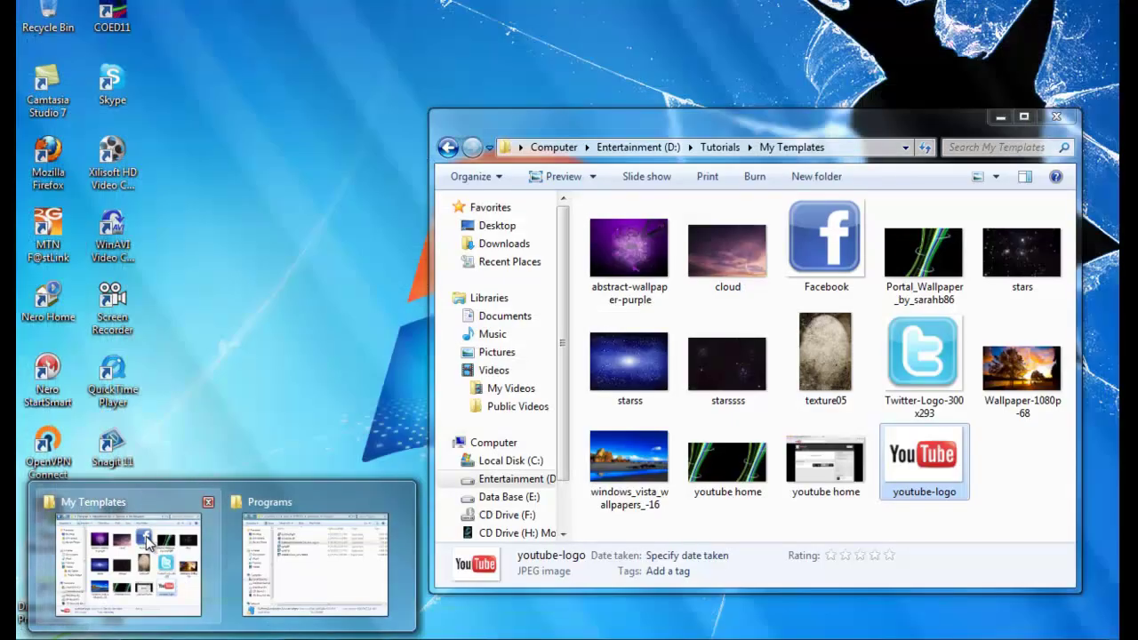
pyautogui.click(146, 536)
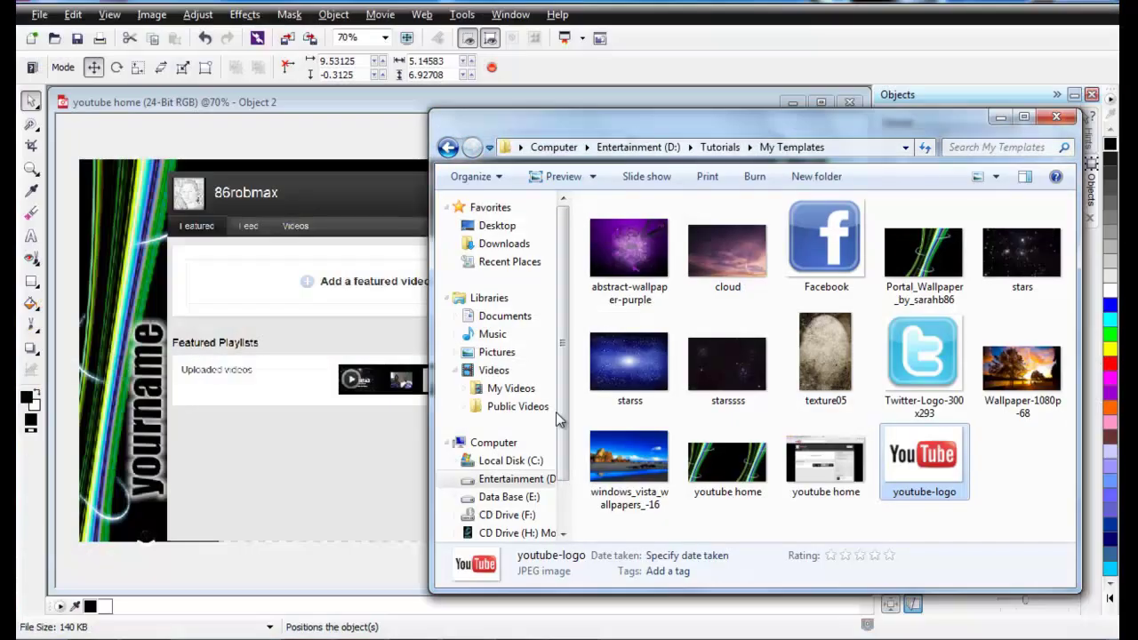
pyautogui.click(813, 258)
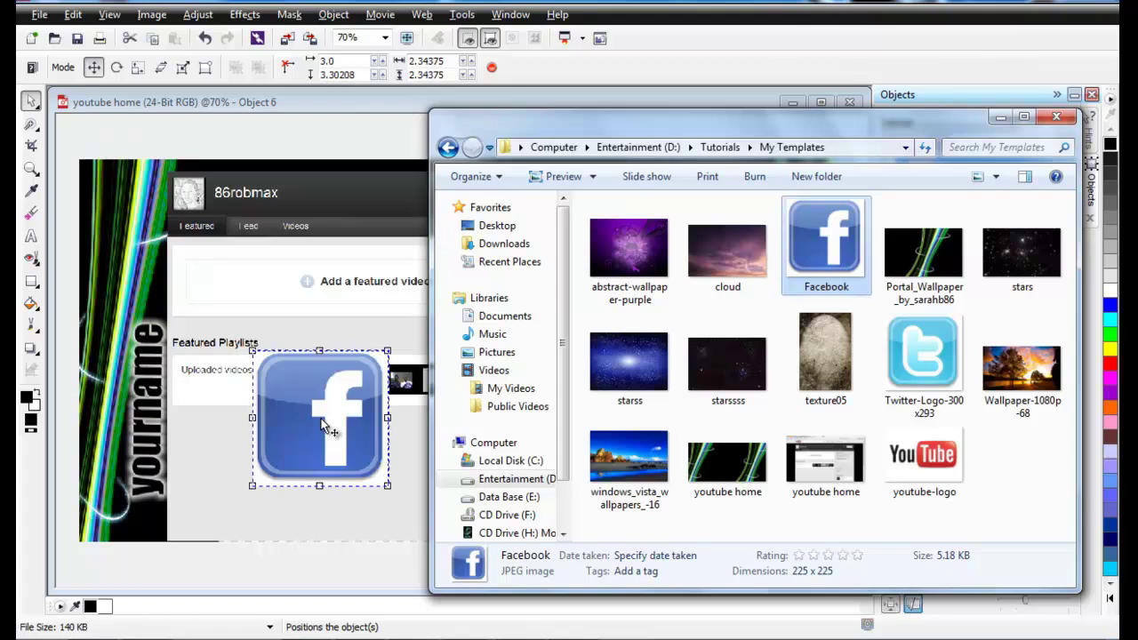
pyautogui.click(999, 116)
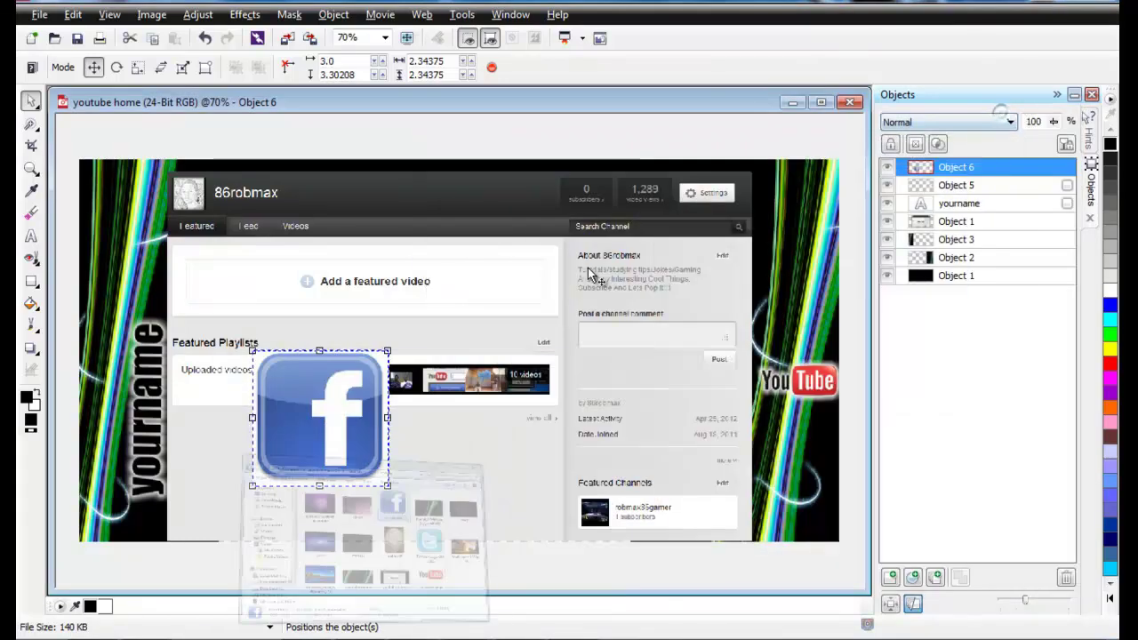
# Cut out the Facebook logo's white background using the Magic Wand Mask tool and remove the mask.
pyautogui.click(30, 124)
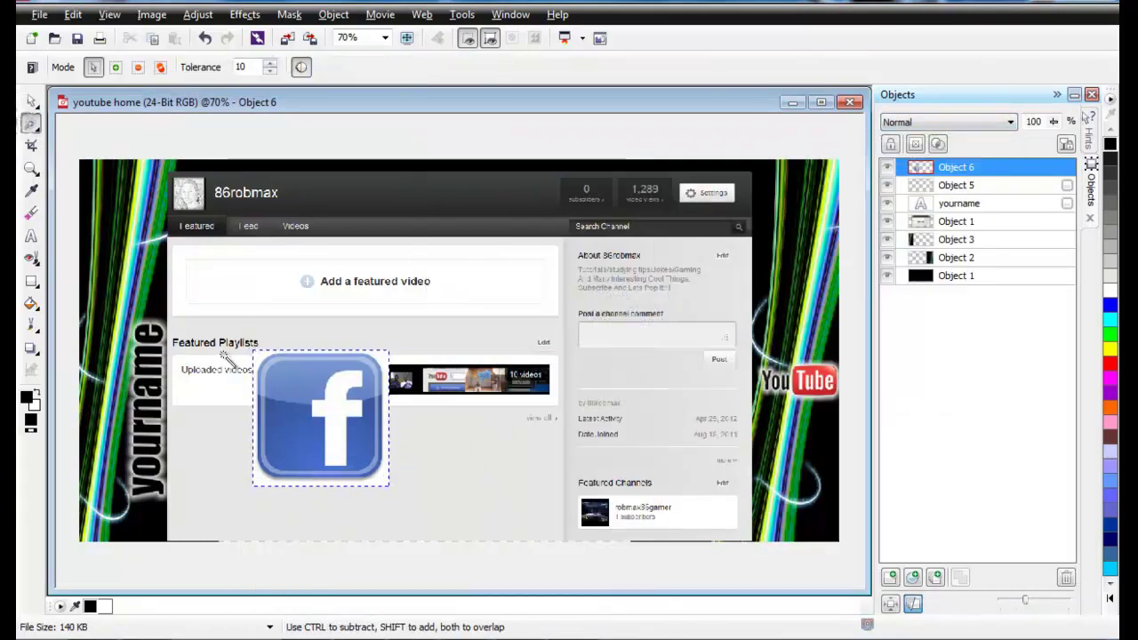
pyautogui.click(260, 485)
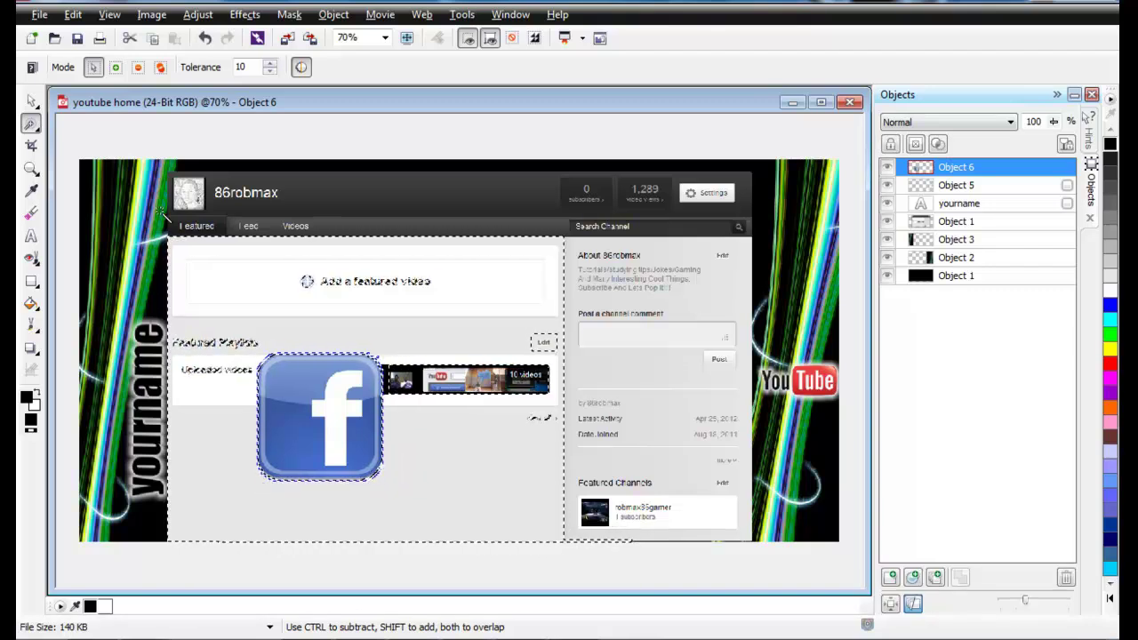
pyautogui.click(34, 102)
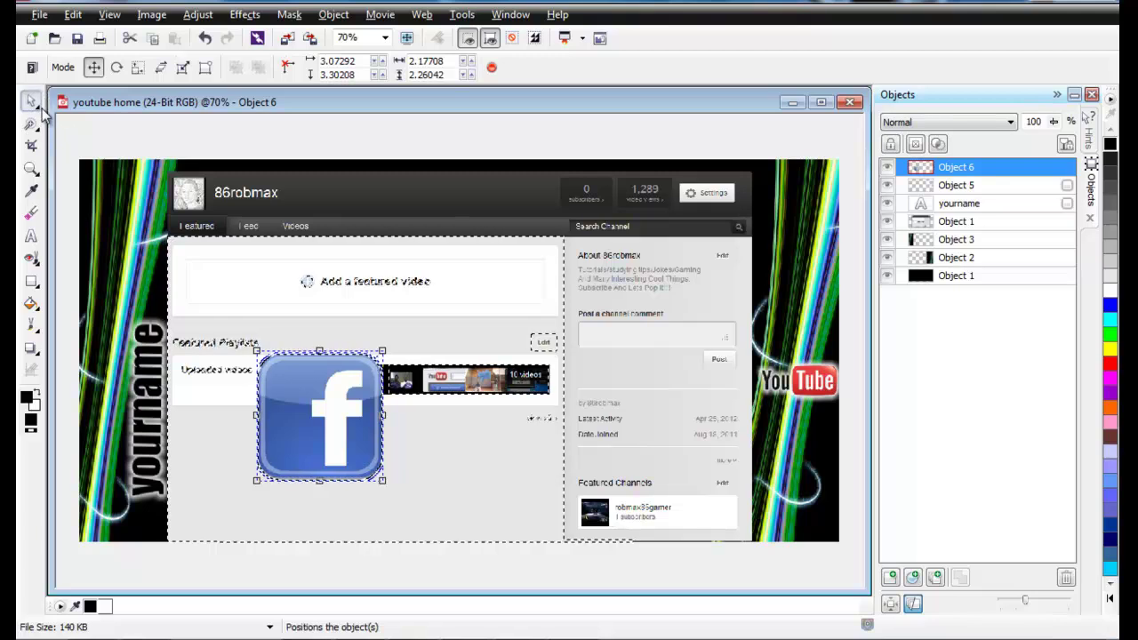
pyautogui.click(37, 105)
pyautogui.click(64, 119)
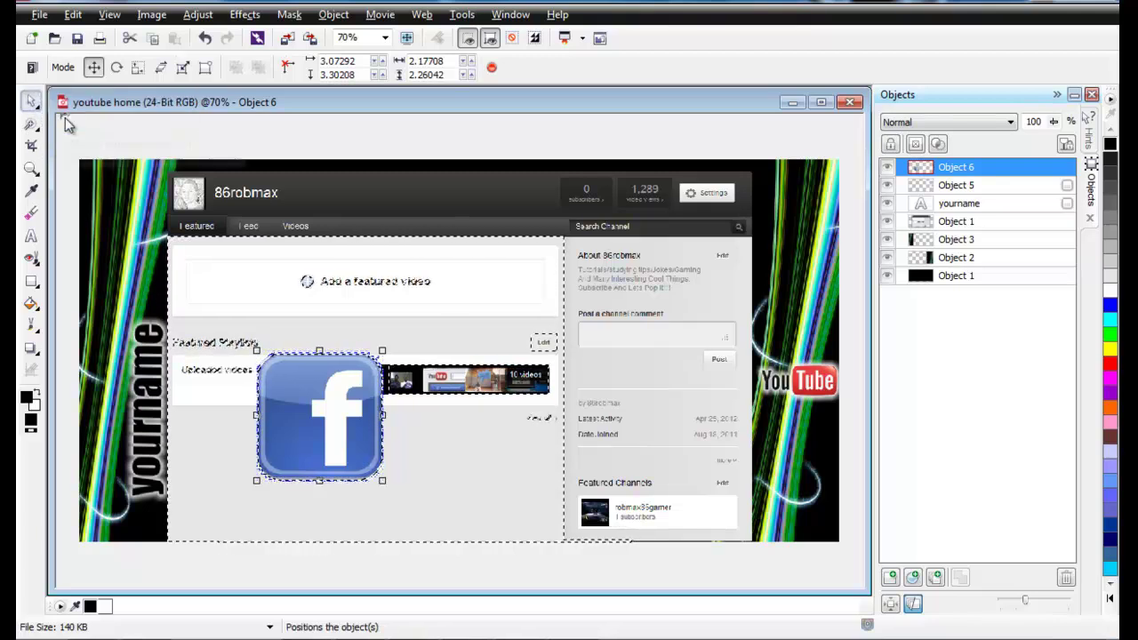
pyautogui.hotkey('ctrl', 'shift', 'r')
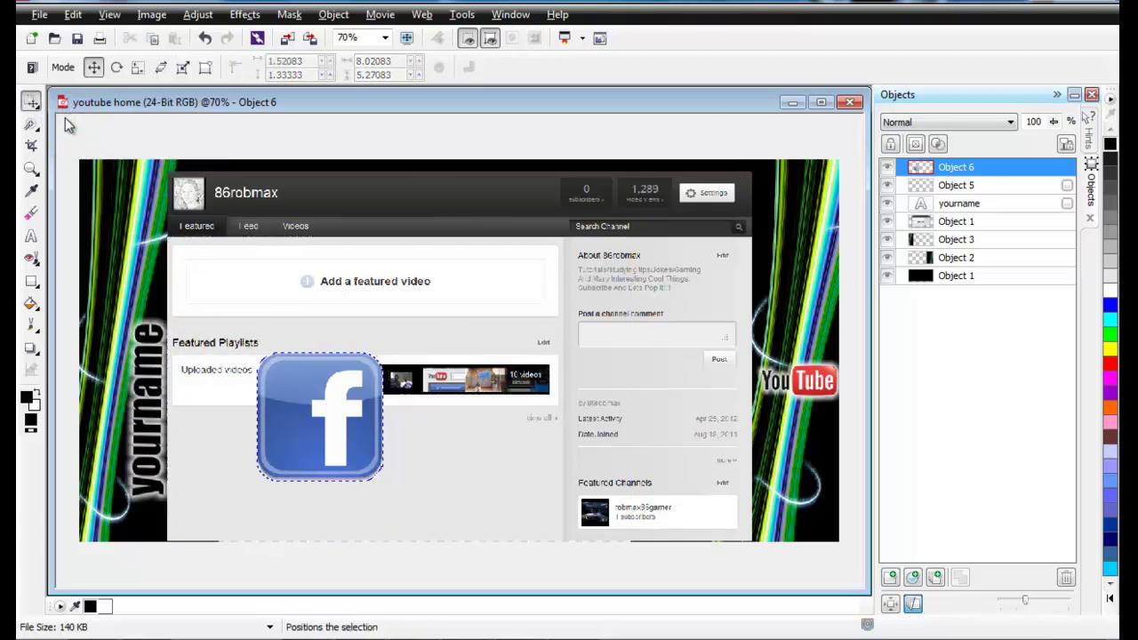
# Apply the Small Glow drop shadow preset to the Facebook logo.
pyautogui.click(37, 110)
pyautogui.click(55, 101)
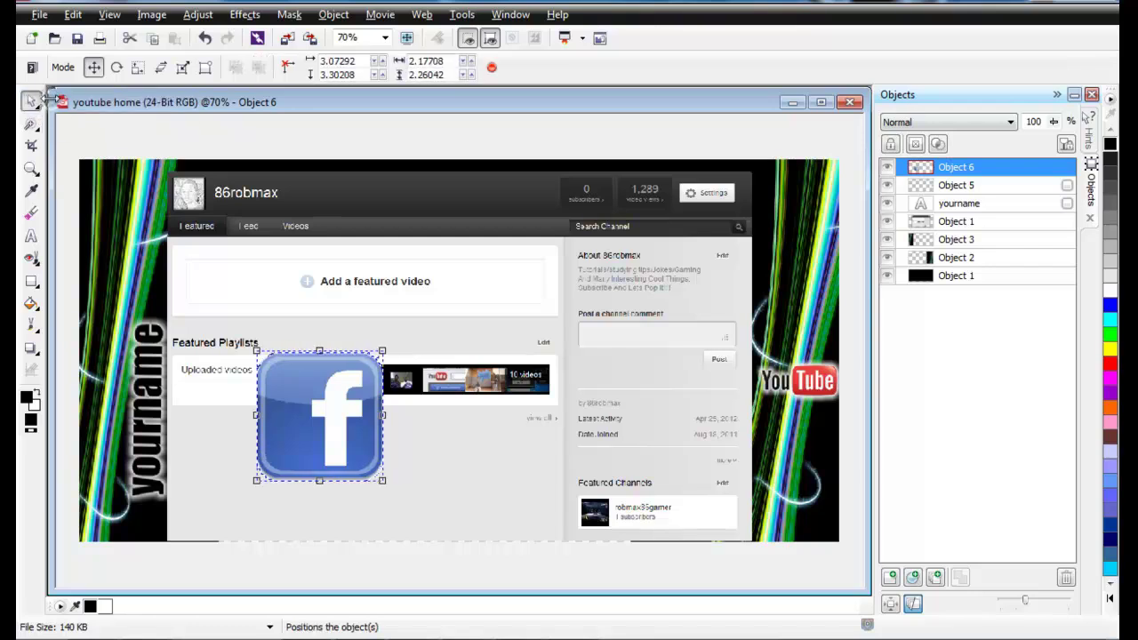
pyautogui.click(31, 348)
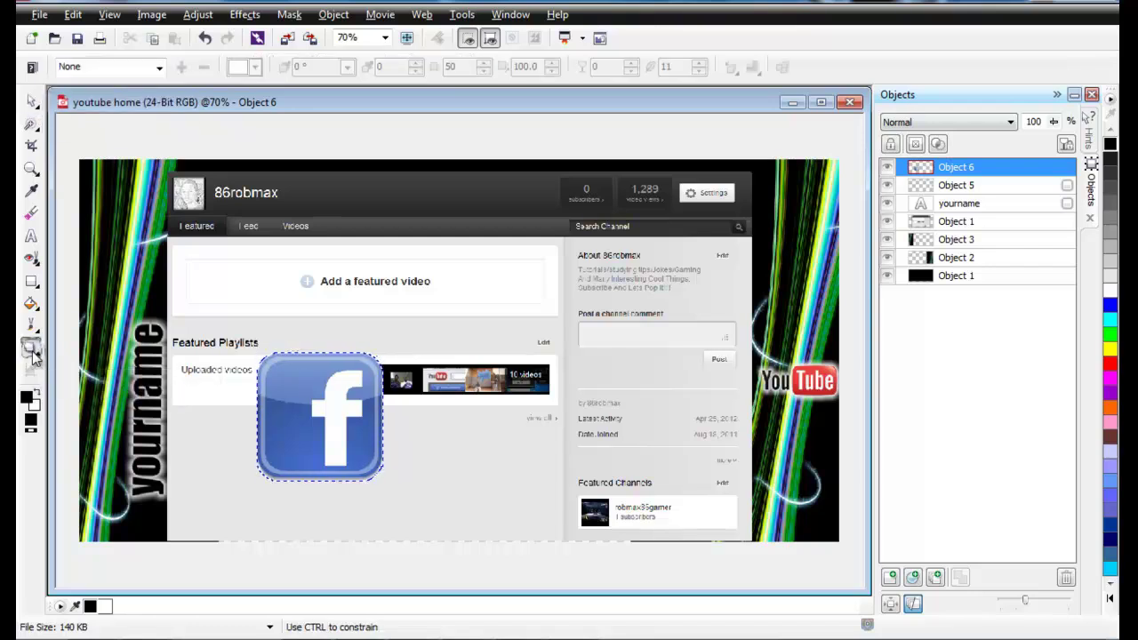
pyautogui.click(159, 68)
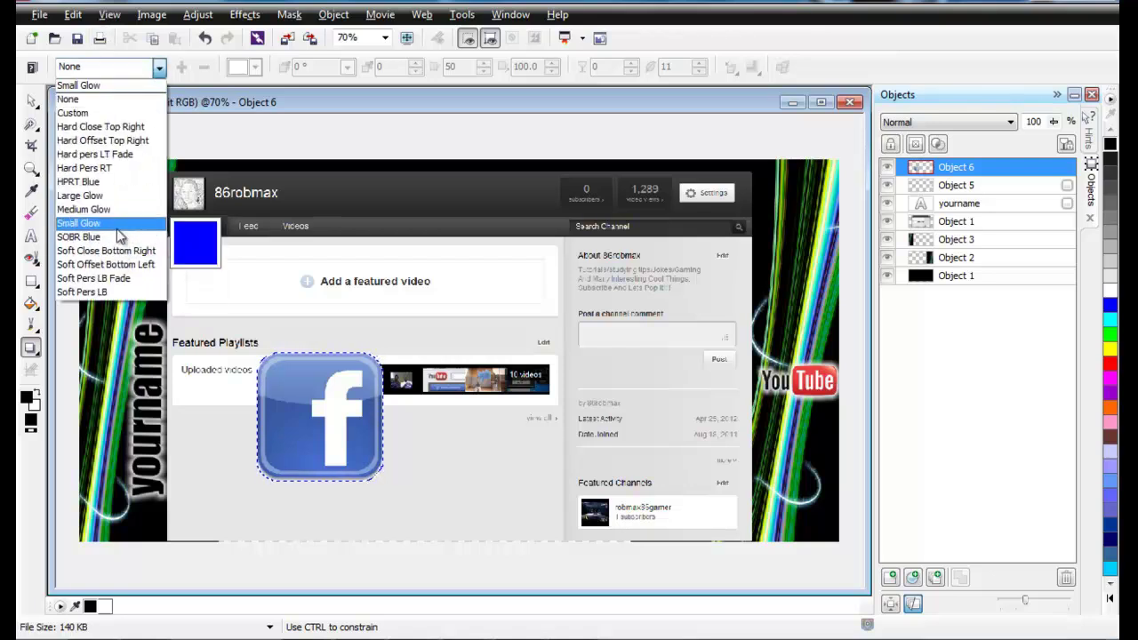
pyautogui.click(115, 227)
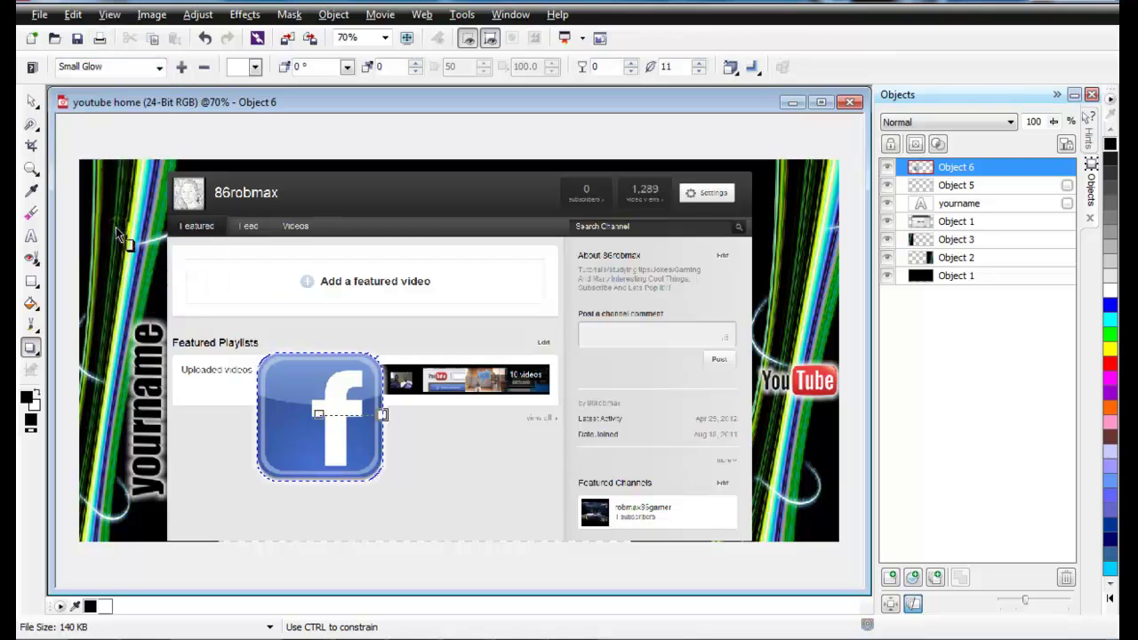
# Move the Facebook logo into the right margin below the YouTube logo and scale it to about 0.81 by 0.84 inches.
pyautogui.click(32, 101)
pyautogui.moveTo(330, 405); pyautogui.dragTo(727, 458)
pyautogui.moveTo(667, 405); pyautogui.dragTo(728, 464)
pyautogui.moveTo(766, 503); pyautogui.dragTo(811, 431)
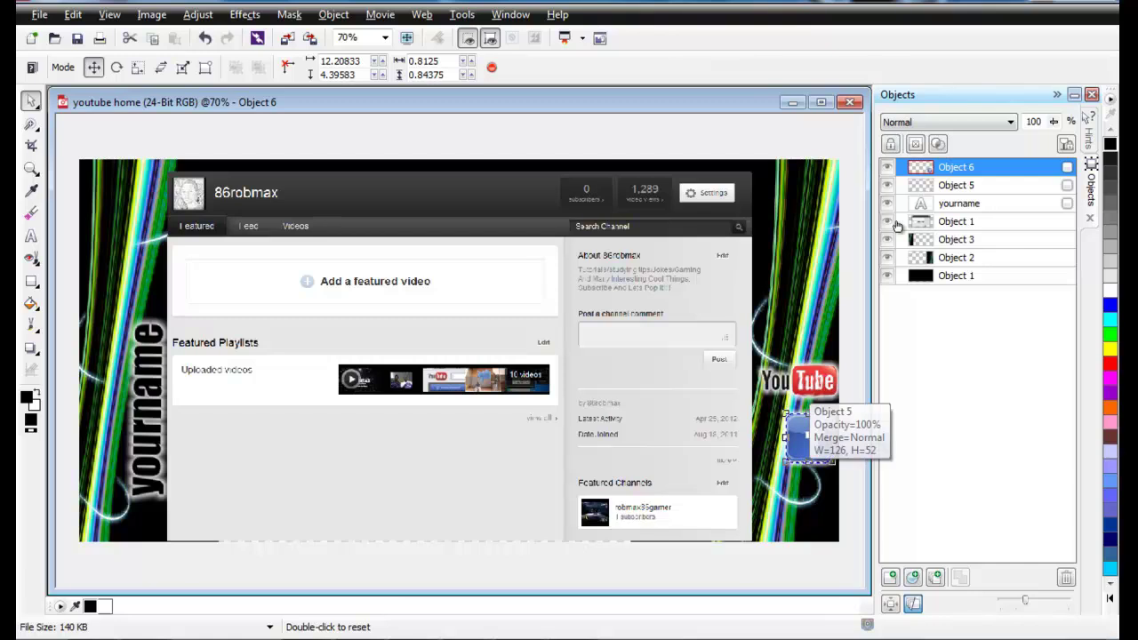
# Shift the YouTube logo slightly left, then shrink the Facebook logo beneath it to about 0.77 by 0.78 inches and deselect it.
pyautogui.click(952, 187)
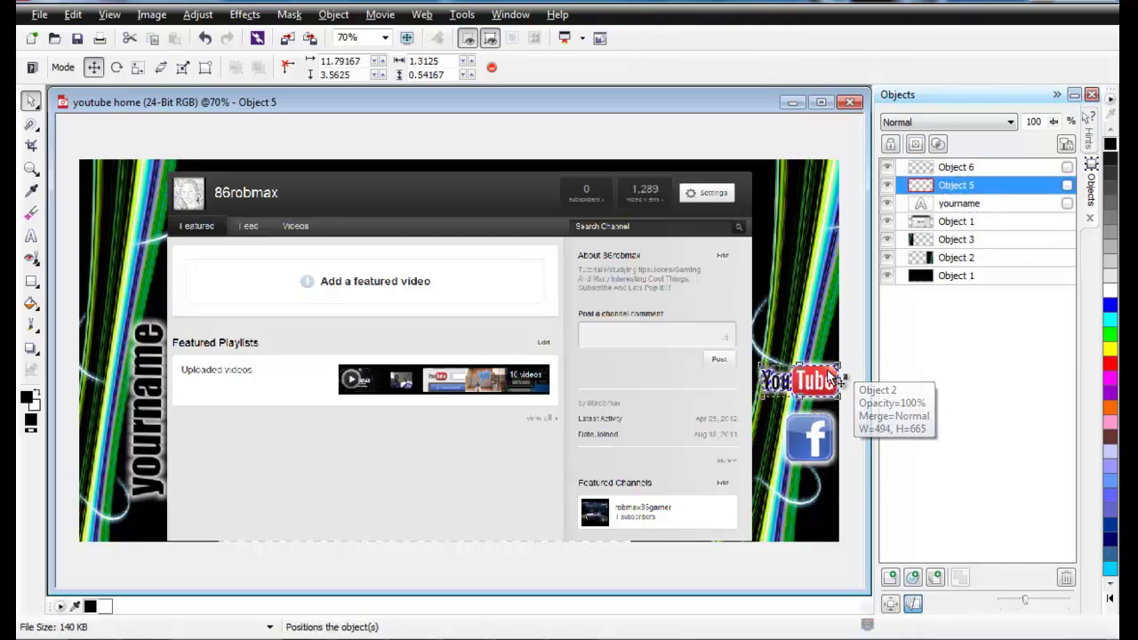
pyautogui.moveTo(810, 379); pyautogui.dragTo(790, 417)
pyautogui.click(809, 421)
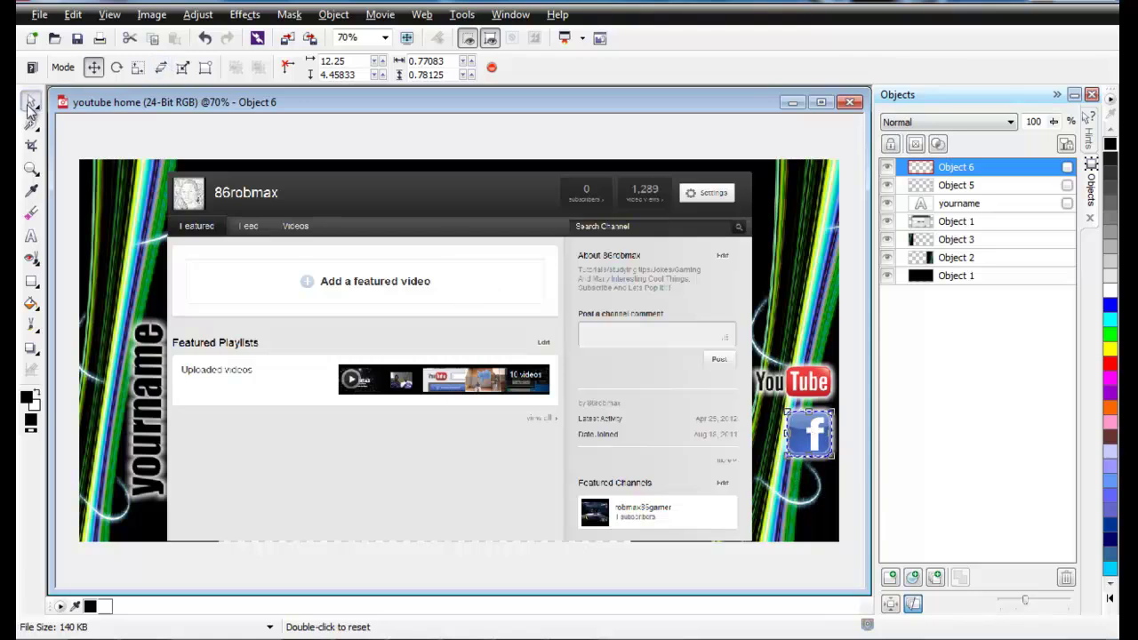
pyautogui.click(800, 504)
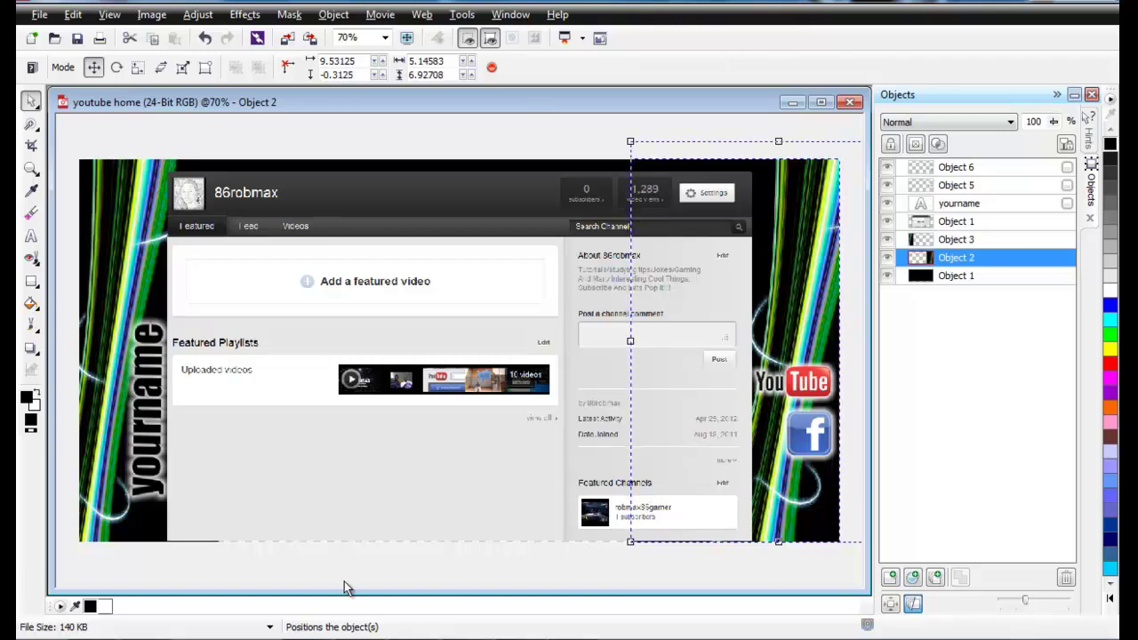
# Import the Twitter-Logo-300x293 image from the My Templates folder into the background document.
pyautogui.moveTo(89, 635)
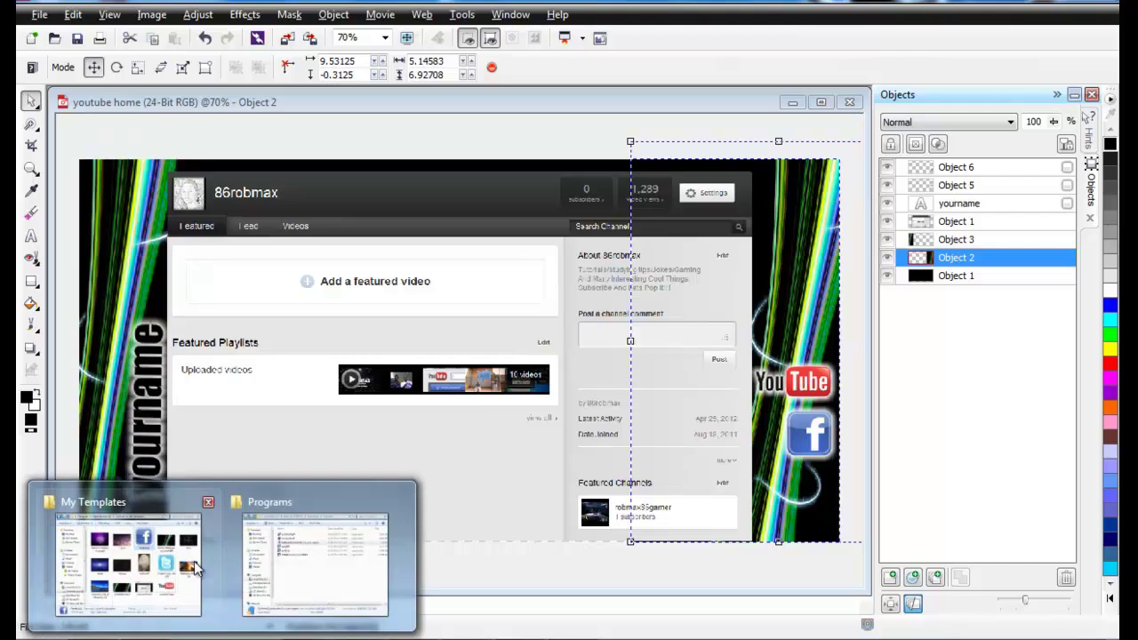
pyautogui.click(116, 544)
pyautogui.click(921, 360)
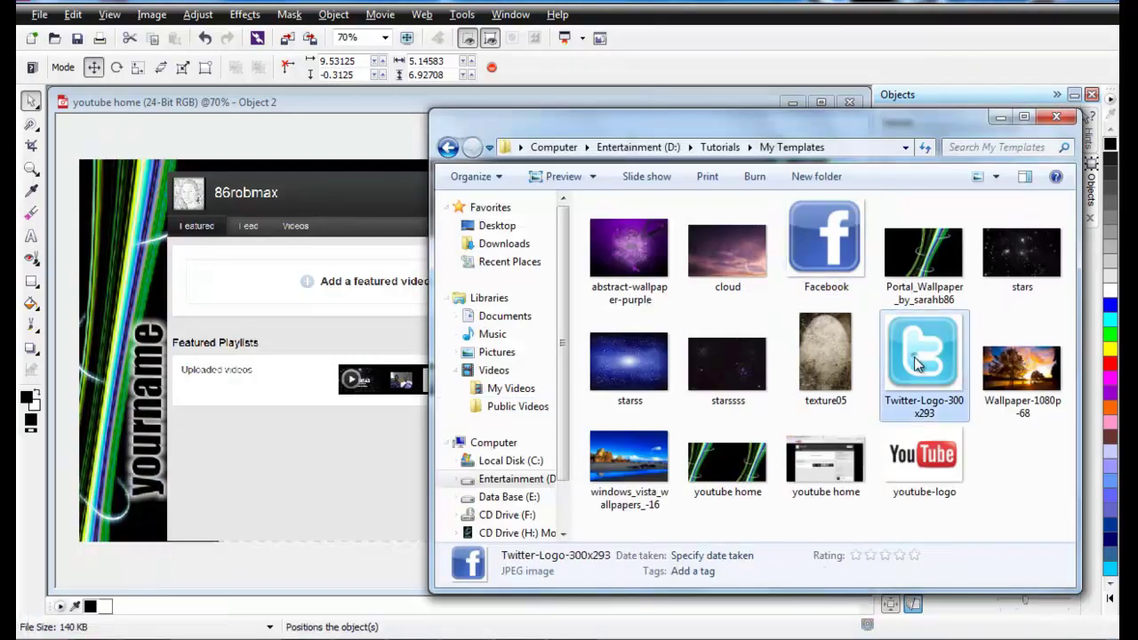
pyautogui.moveTo(920, 362); pyautogui.dragTo(342, 442)
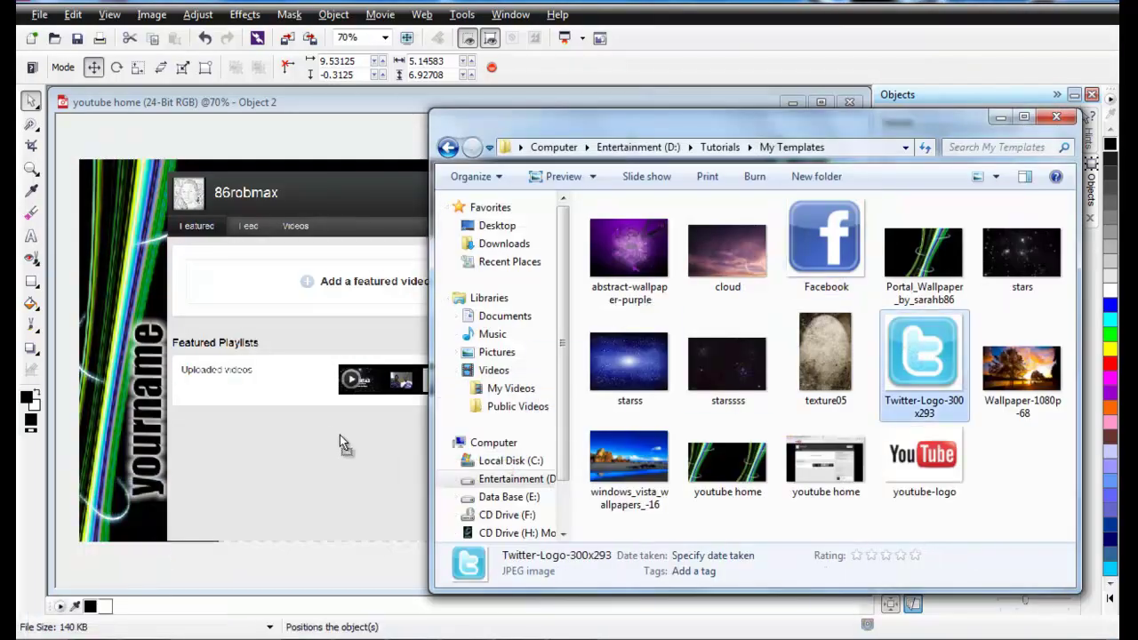
pyautogui.click(1000, 117)
# Cut out the Twitter logo's white background using the Magic Wand Mask tool and remove the mask.
pyautogui.click(31, 126)
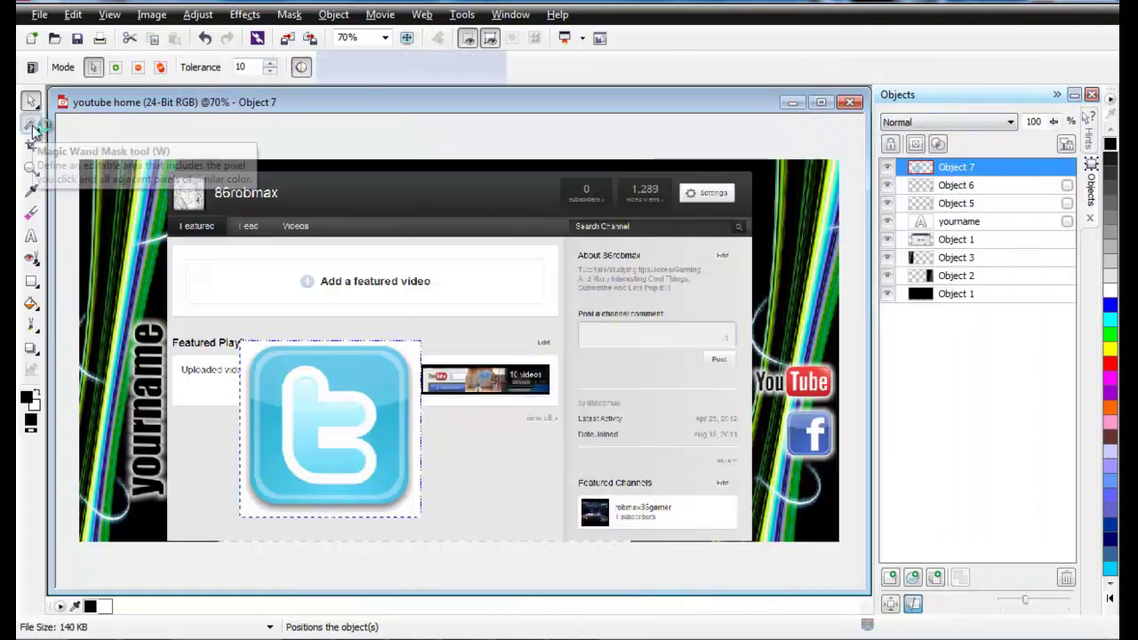
pyautogui.click(252, 354)
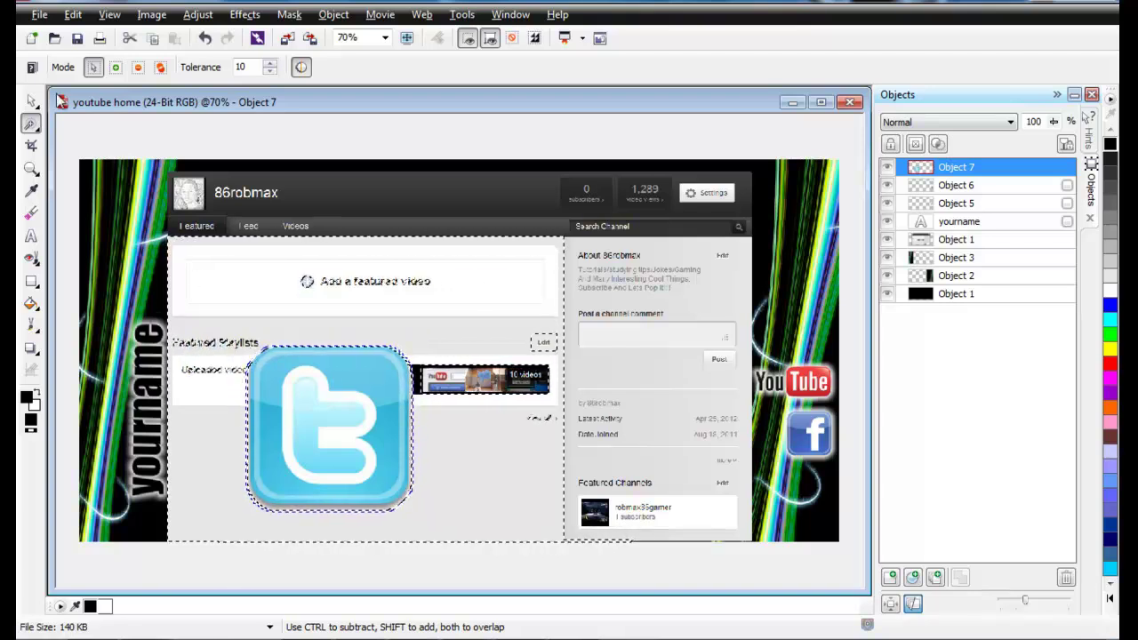
pyautogui.click(32, 103)
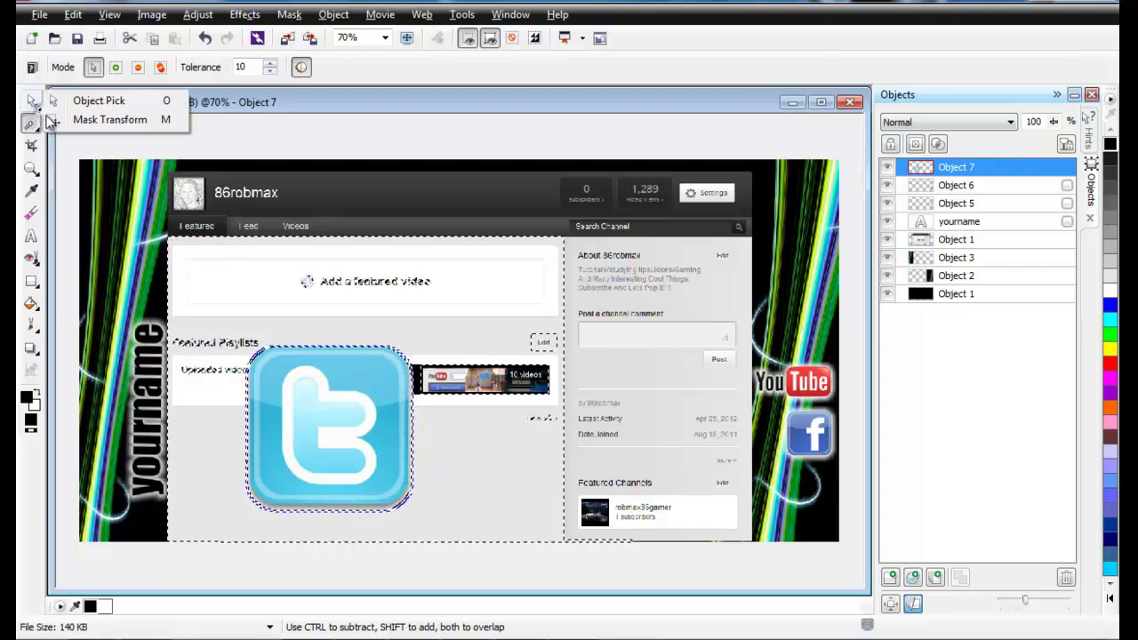
pyautogui.click(98, 117)
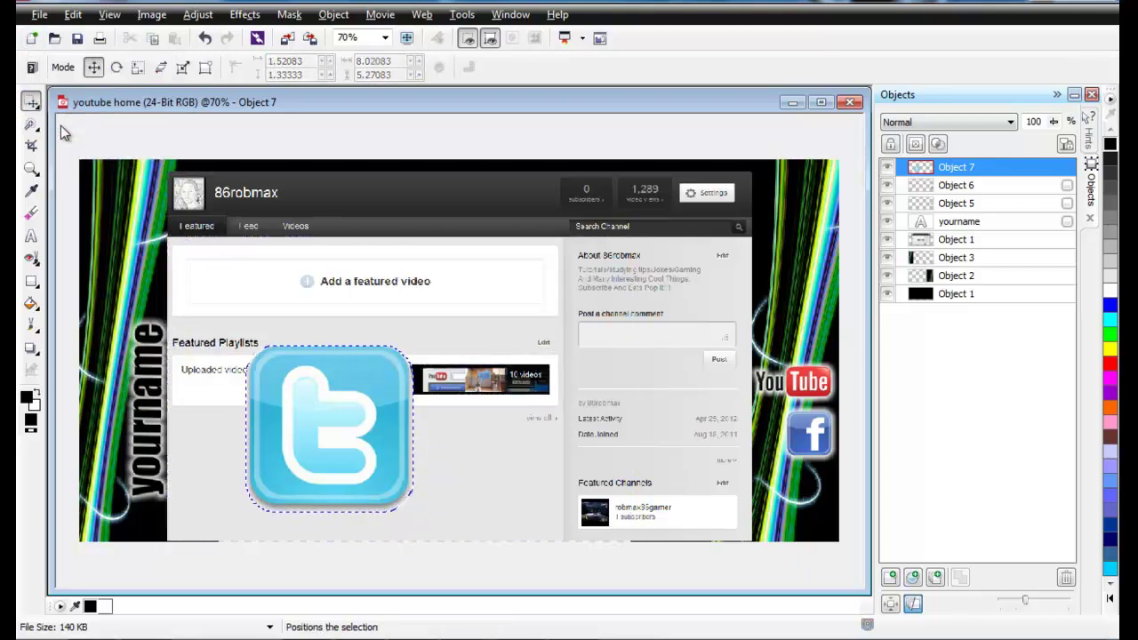
# Apply the Small Glow drop shadow preset to the Twitter logo.
pyautogui.click(32, 103)
pyautogui.click(98, 99)
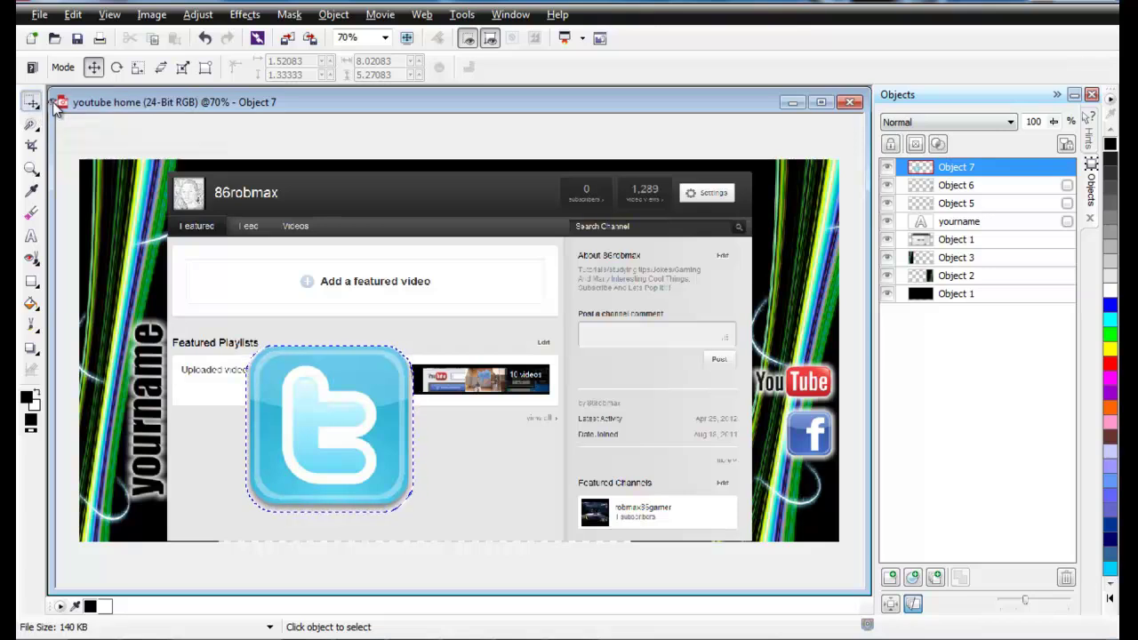
pyautogui.click(31, 349)
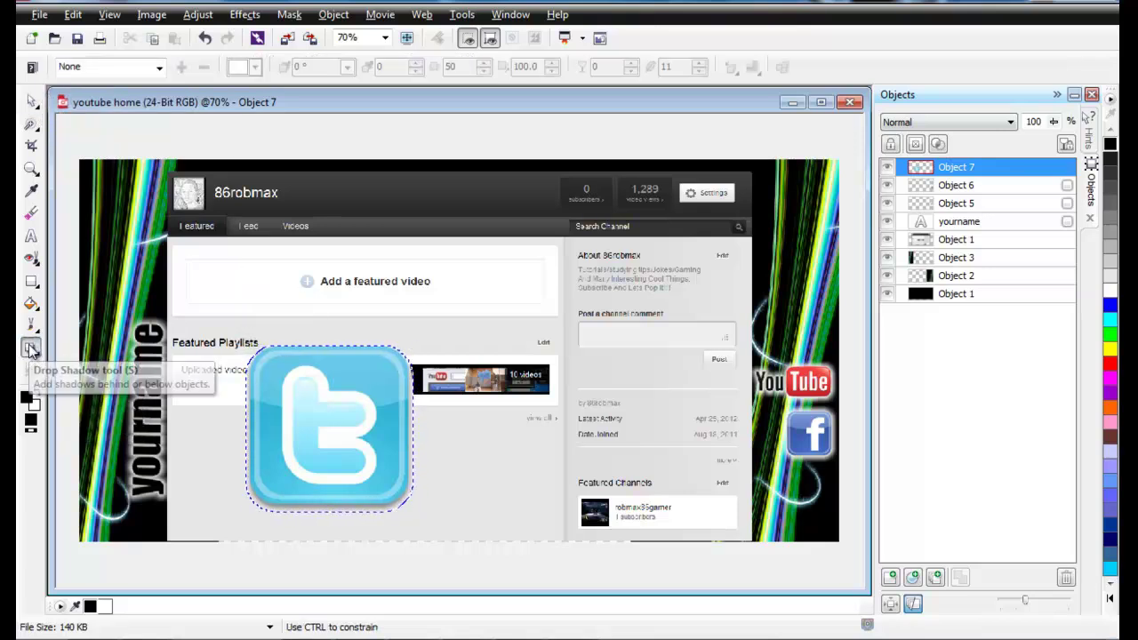
pyautogui.click(158, 67)
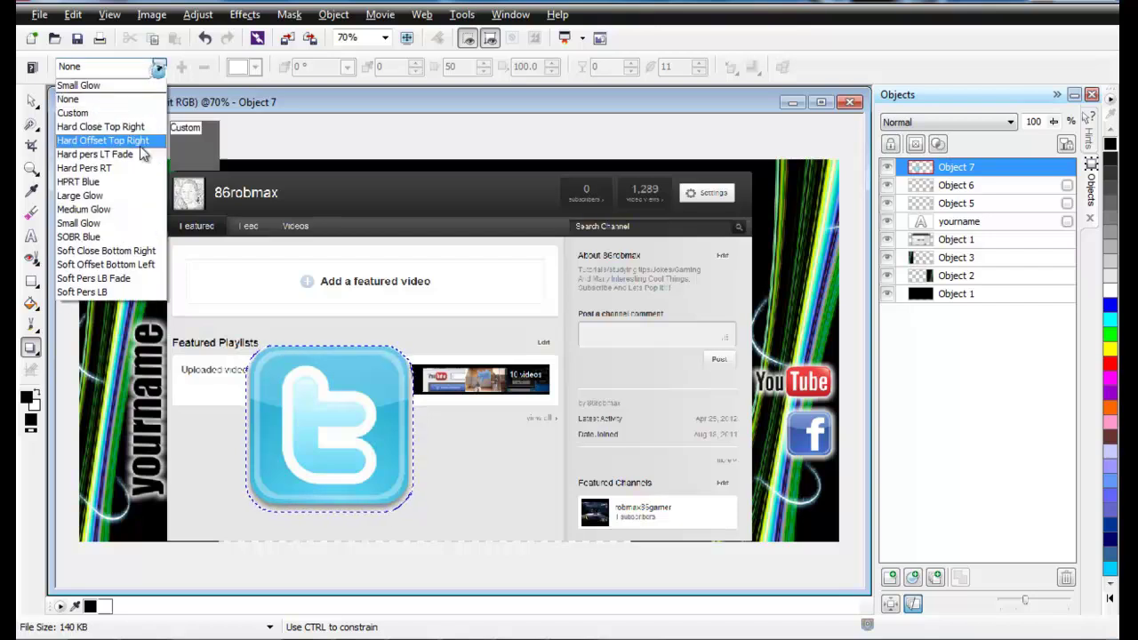
pyautogui.click(117, 223)
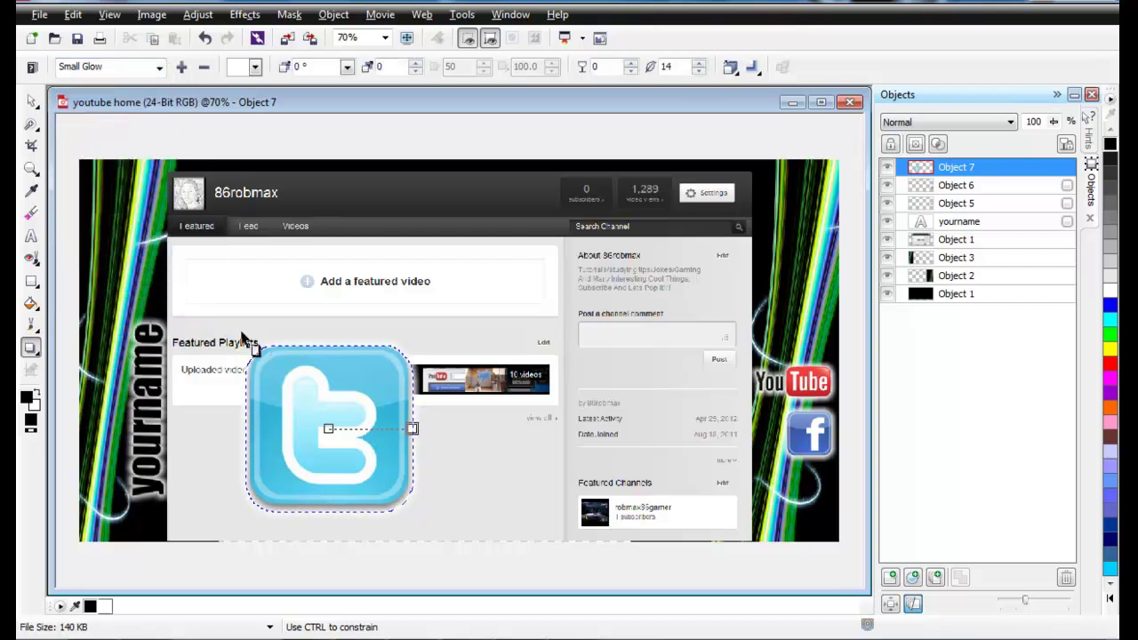
# Scale the Twitter logo to about 0.75 by 0.74 inches, place it in the right margin below the Facebook logo and deselect it.
pyautogui.click(32, 102)
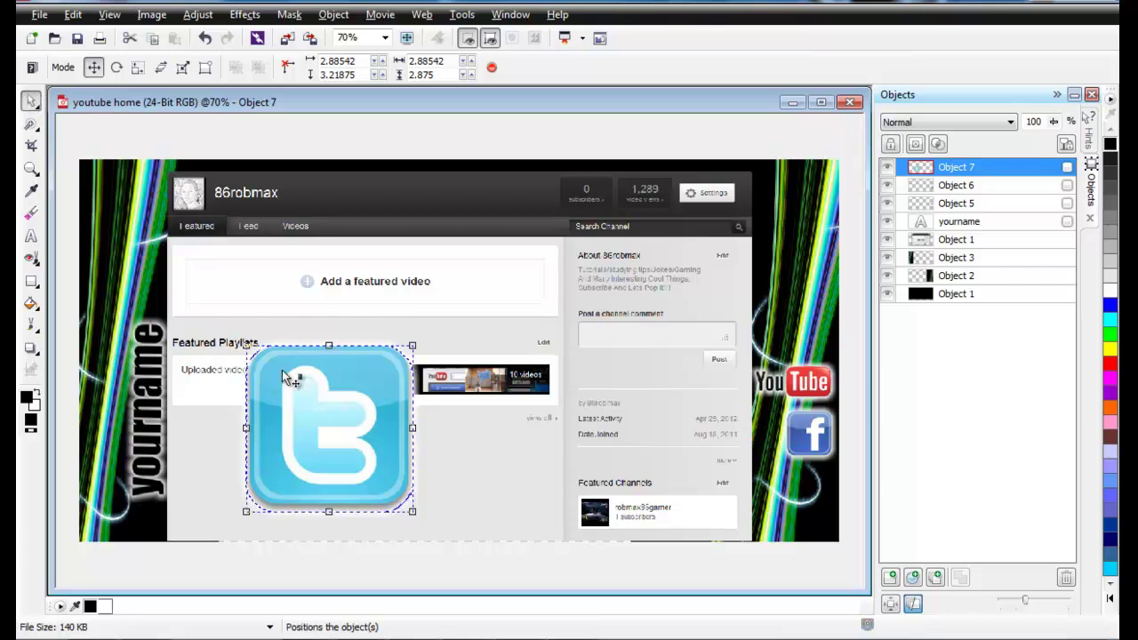
pyautogui.moveTo(290, 375); pyautogui.dragTo(492, 445)
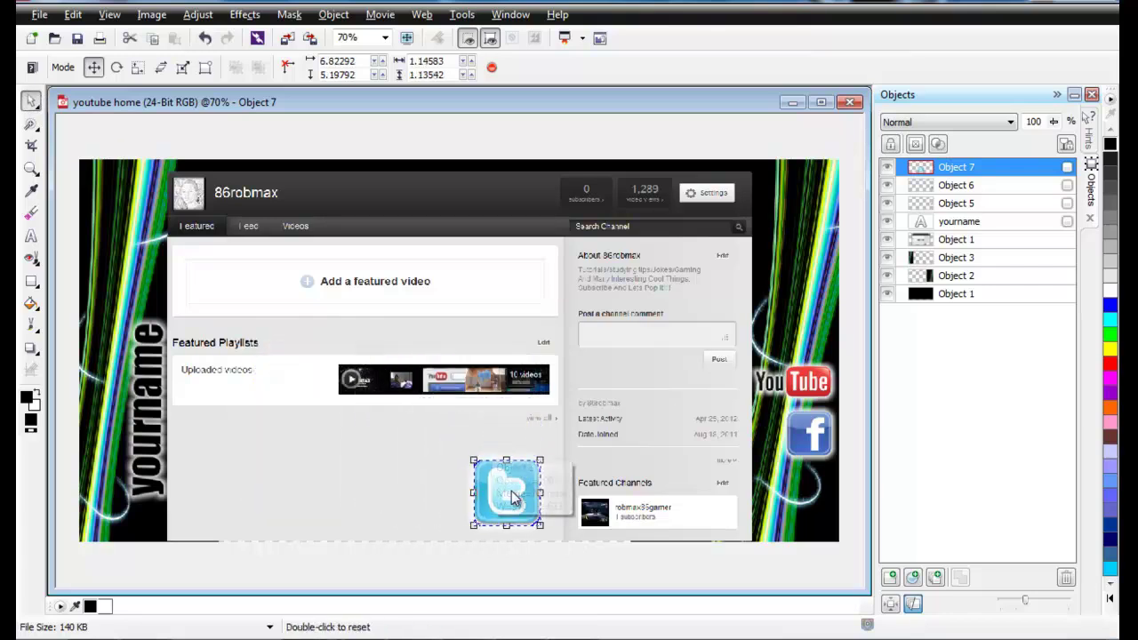
pyautogui.moveTo(519, 485); pyautogui.dragTo(812, 487)
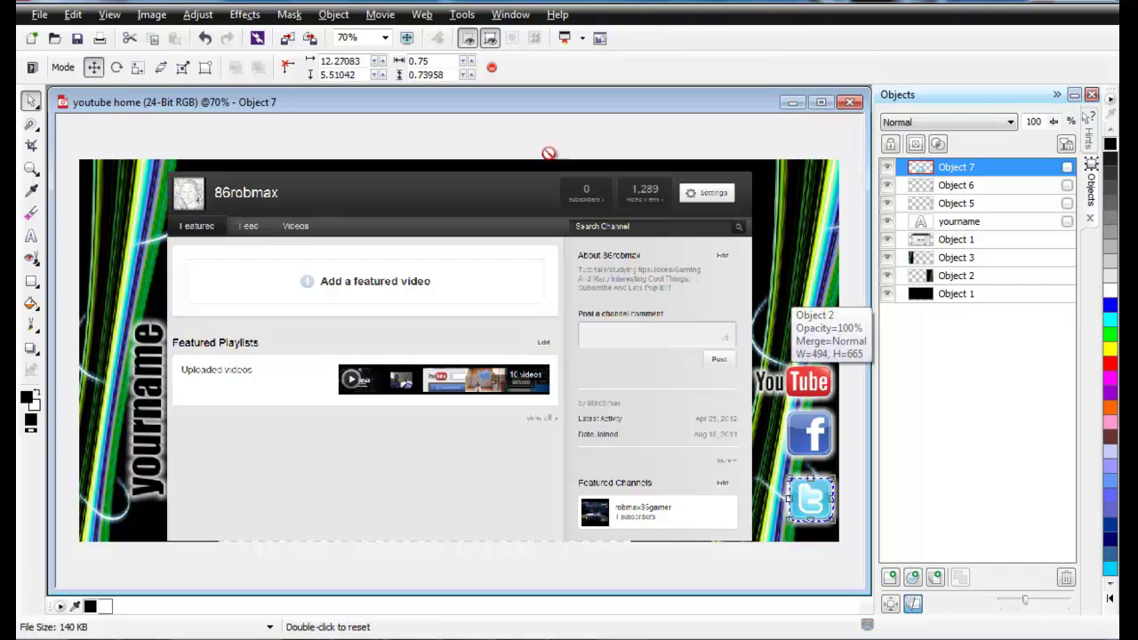
pyautogui.click(33, 101)
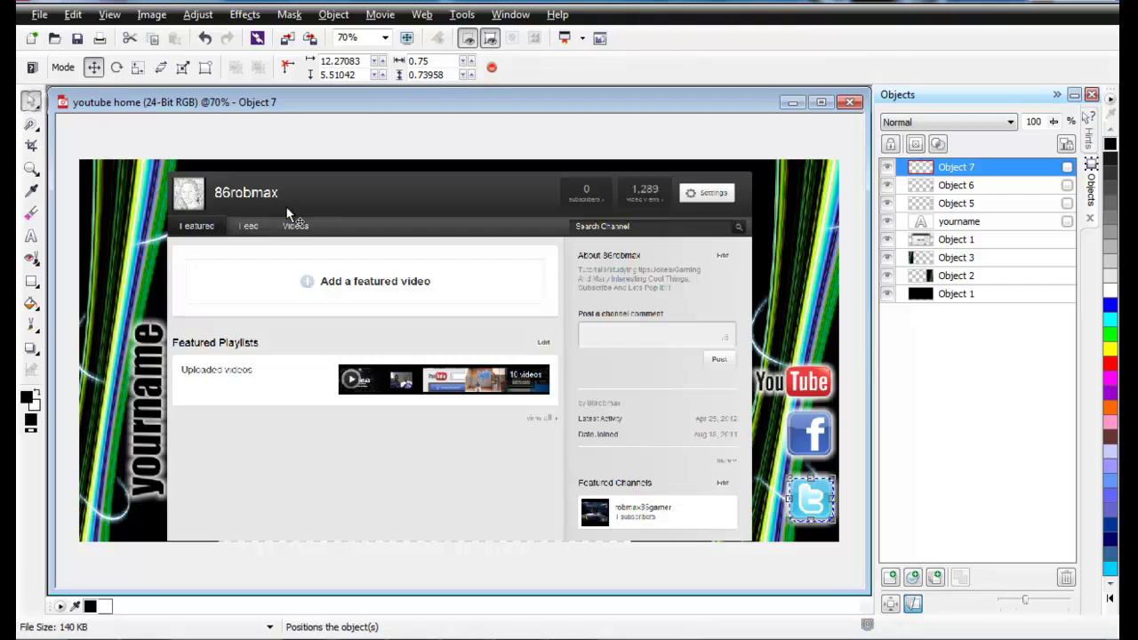
pyautogui.click(808, 244)
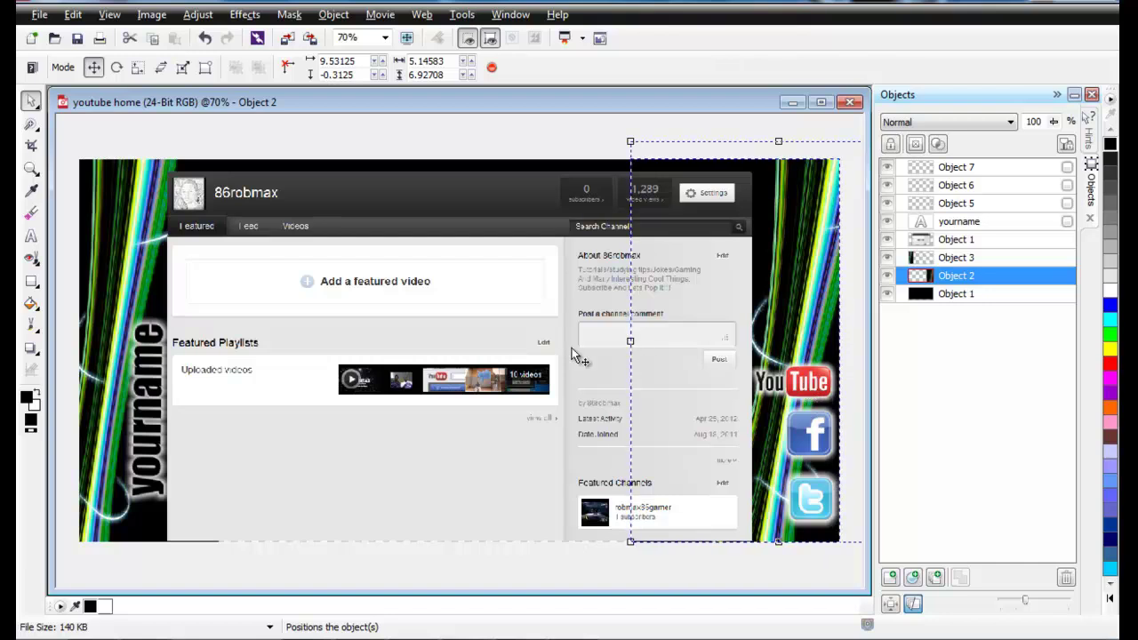
# Move the YouTube, Facebook and Twitter logos higher in the right margin, keeping them stacked in that order.
pyautogui.click(967, 222)
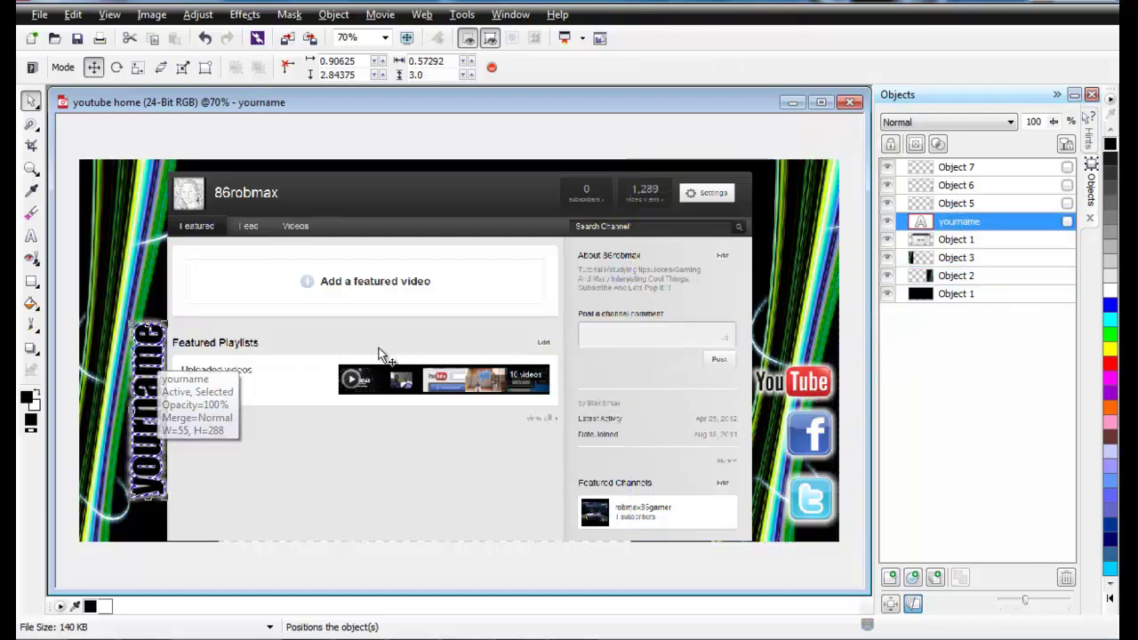
pyautogui.click(943, 202)
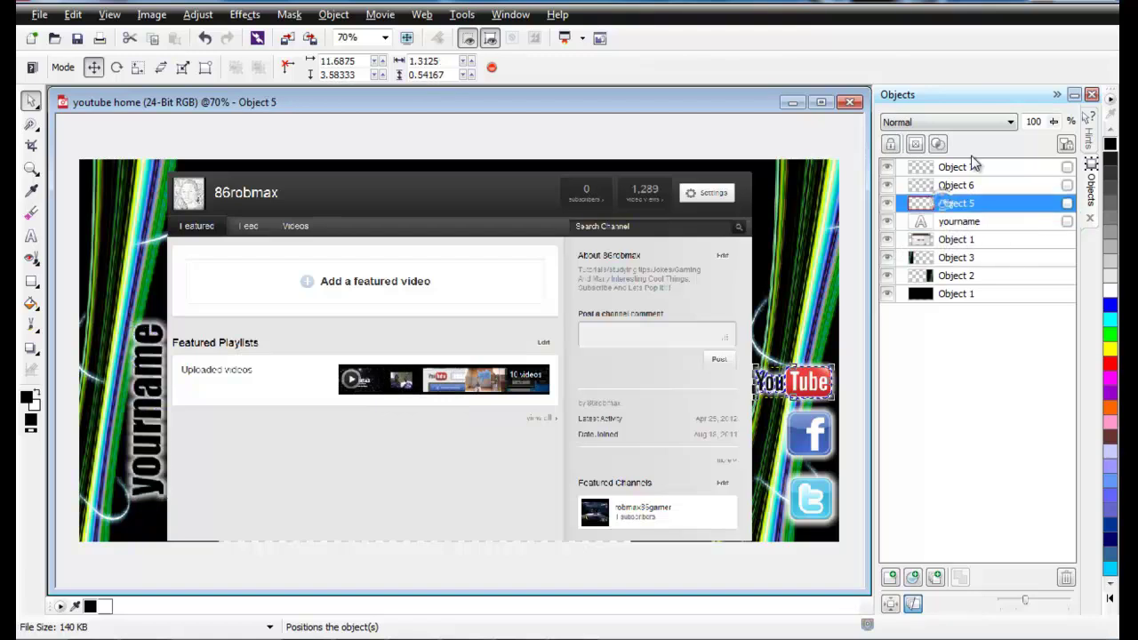
pyautogui.moveTo(806, 396); pyautogui.dragTo(818, 330)
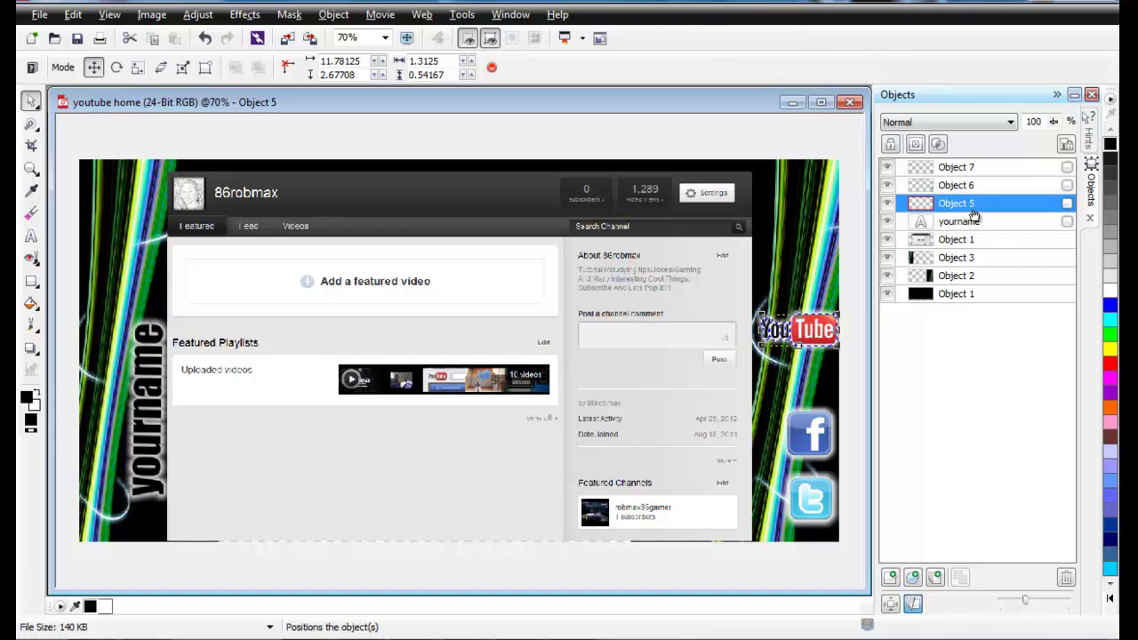
pyautogui.click(959, 185)
pyautogui.moveTo(805, 445); pyautogui.dragTo(805, 400)
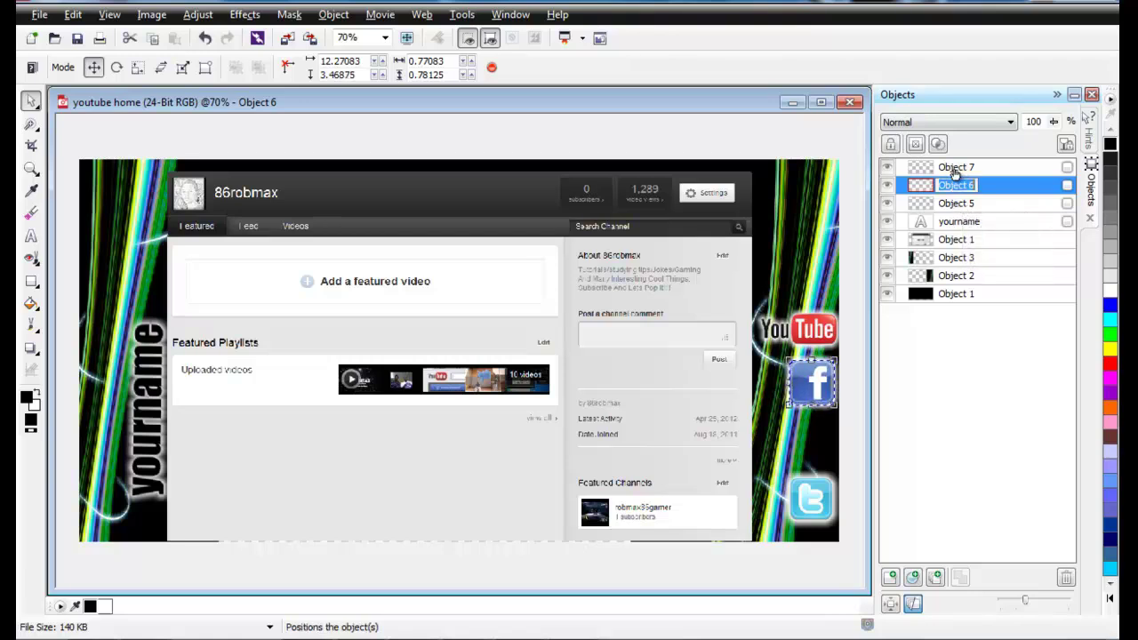
pyautogui.click(955, 169)
pyautogui.moveTo(809, 496); pyautogui.dragTo(811, 452)
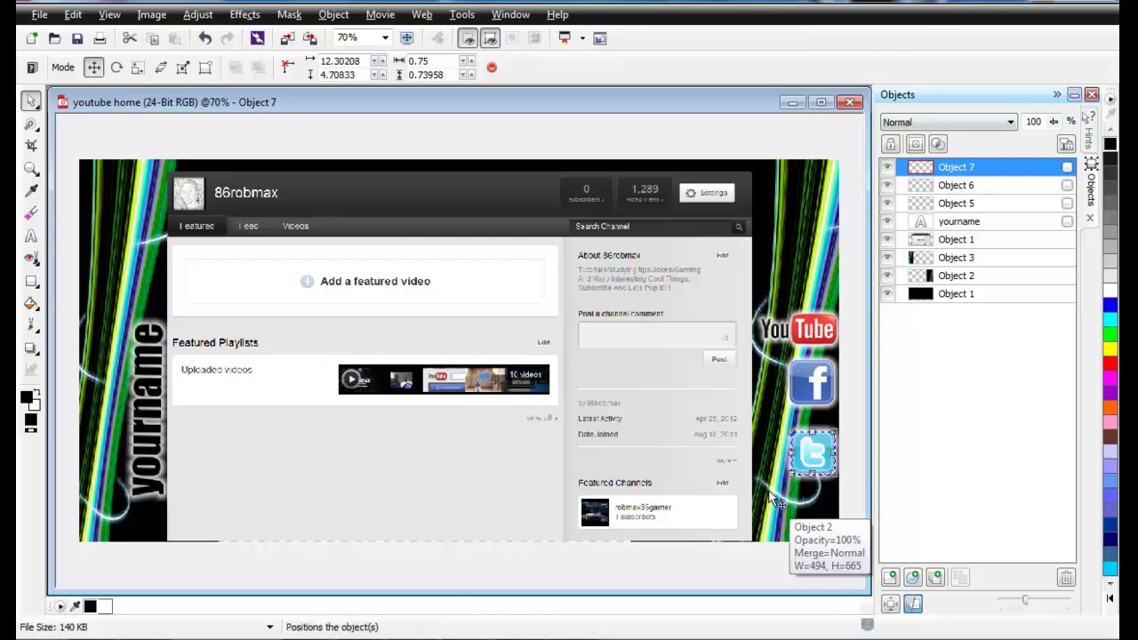
# Hide the channel page screenshot object between the two wallpaper margins.
pyautogui.click(112, 201)
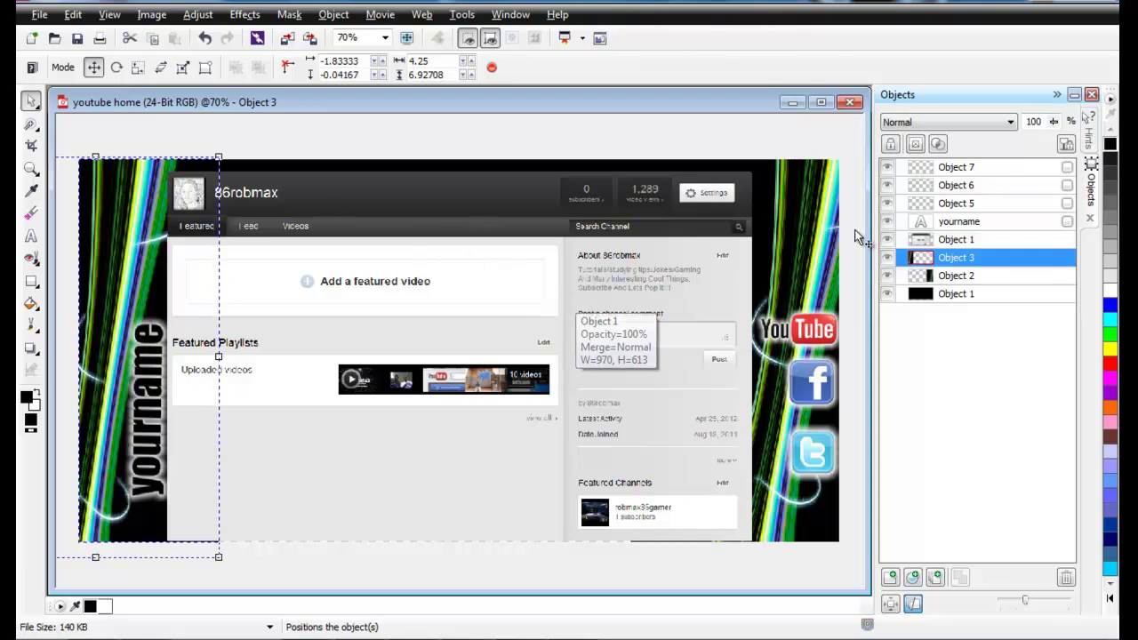
pyautogui.click(919, 297)
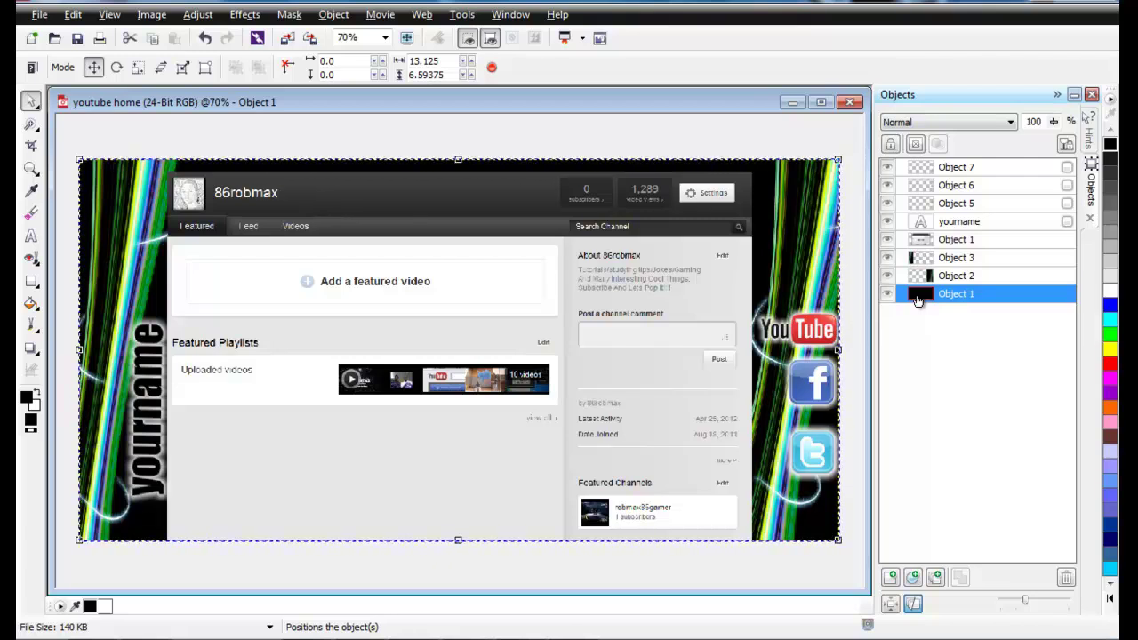
pyautogui.click(950, 224)
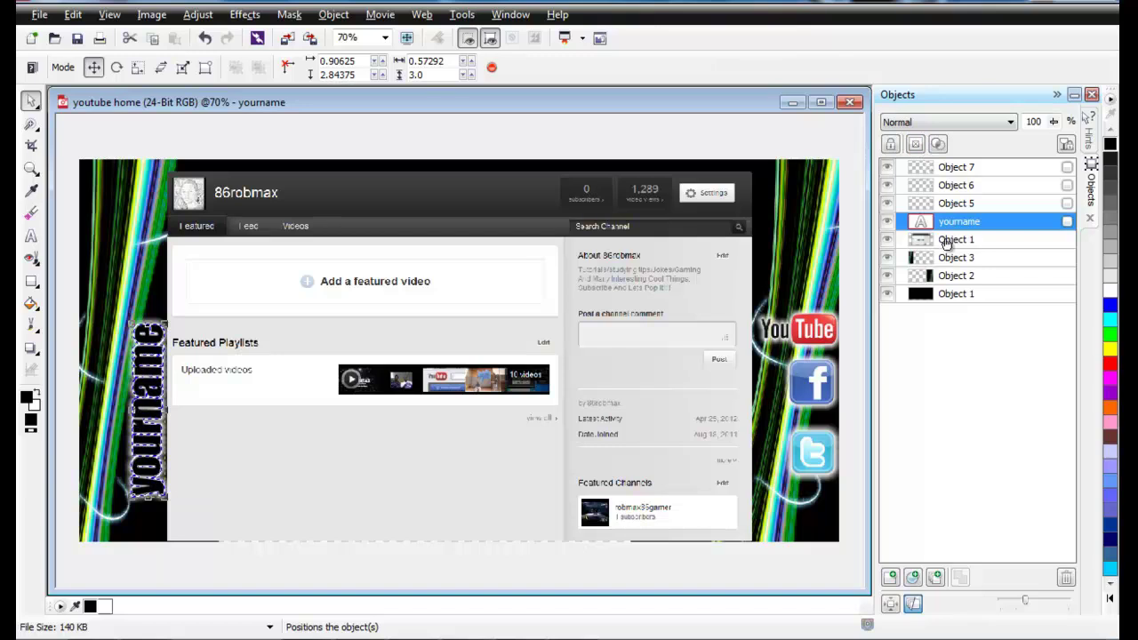
pyautogui.click(946, 246)
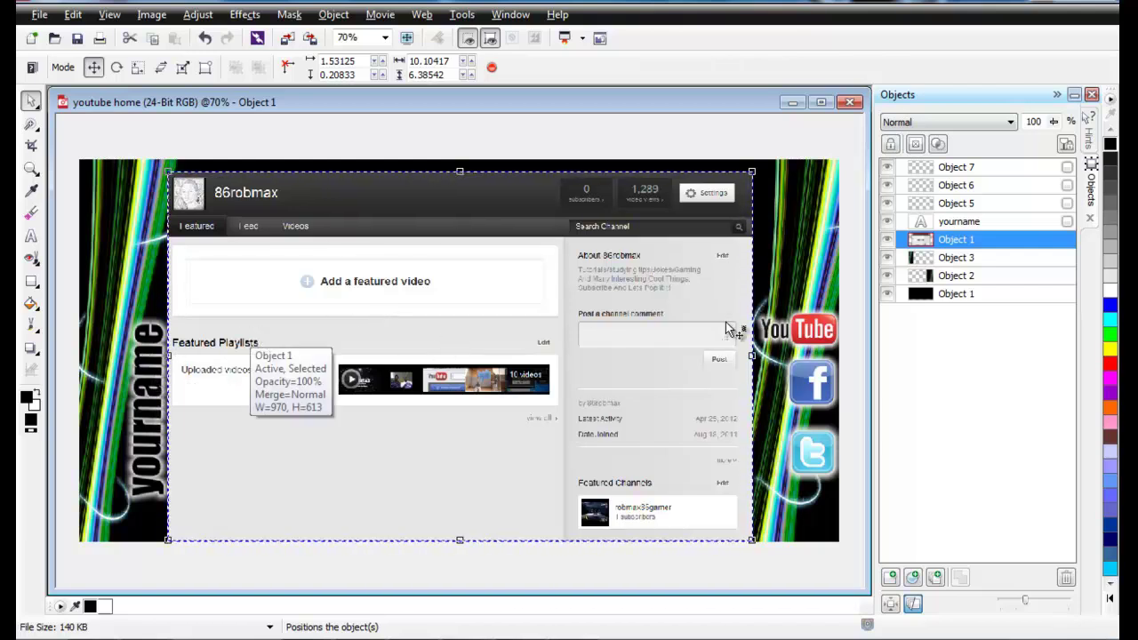
pyautogui.click(888, 241)
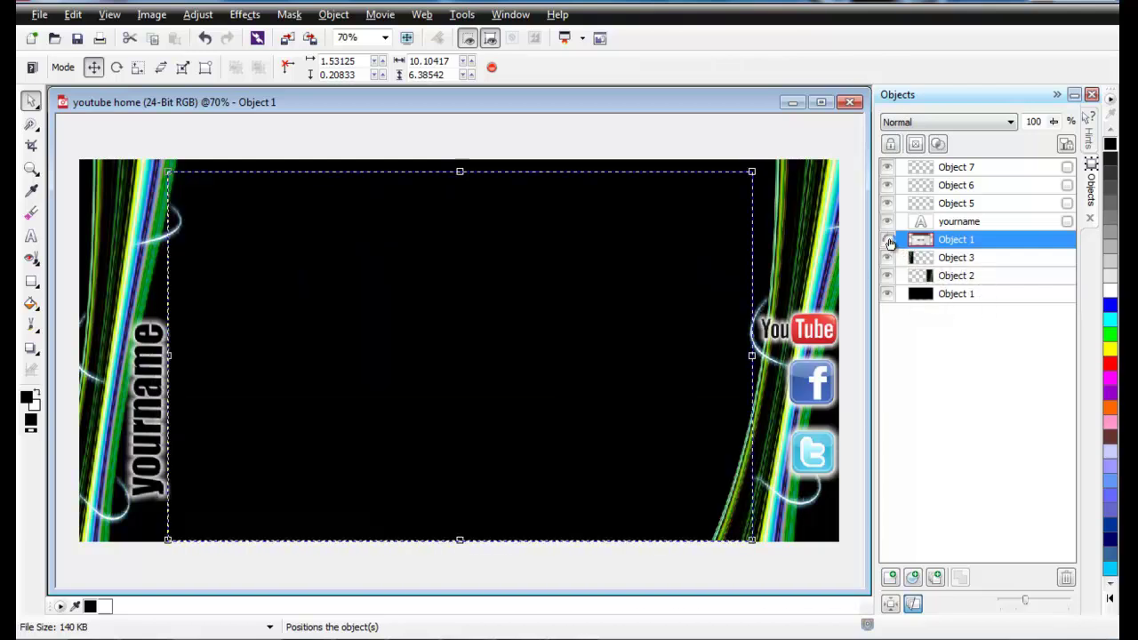
pyautogui.click(381, 426)
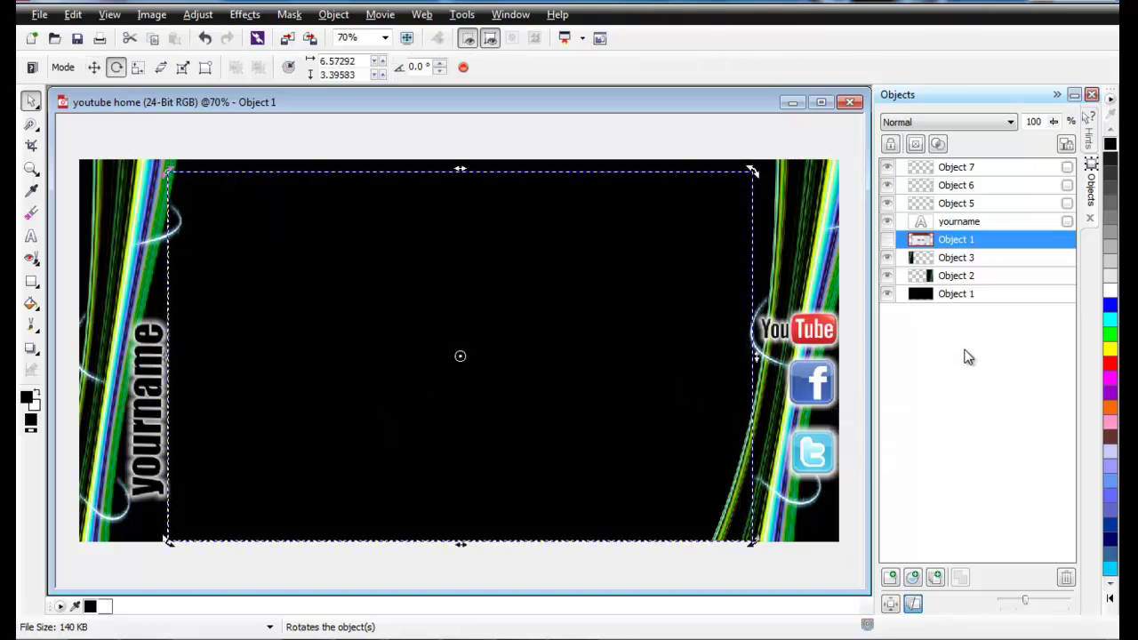
# Combine all objects with the background, starting from the black base object at the bottom of the stack.
pyautogui.click(930, 297)
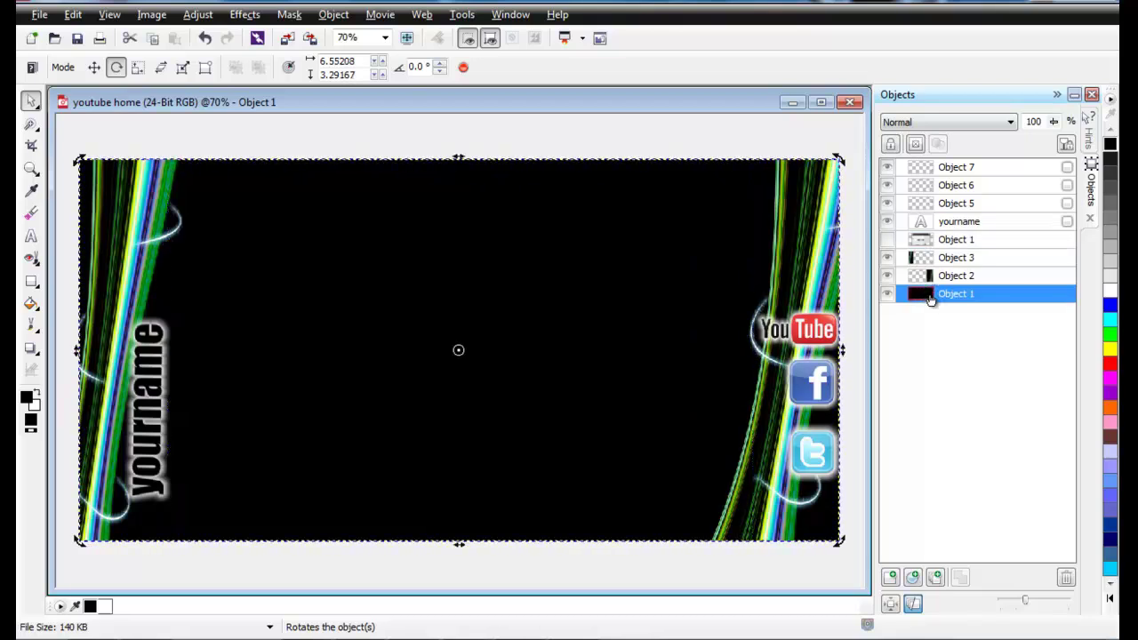
pyautogui.rightClick(930, 298)
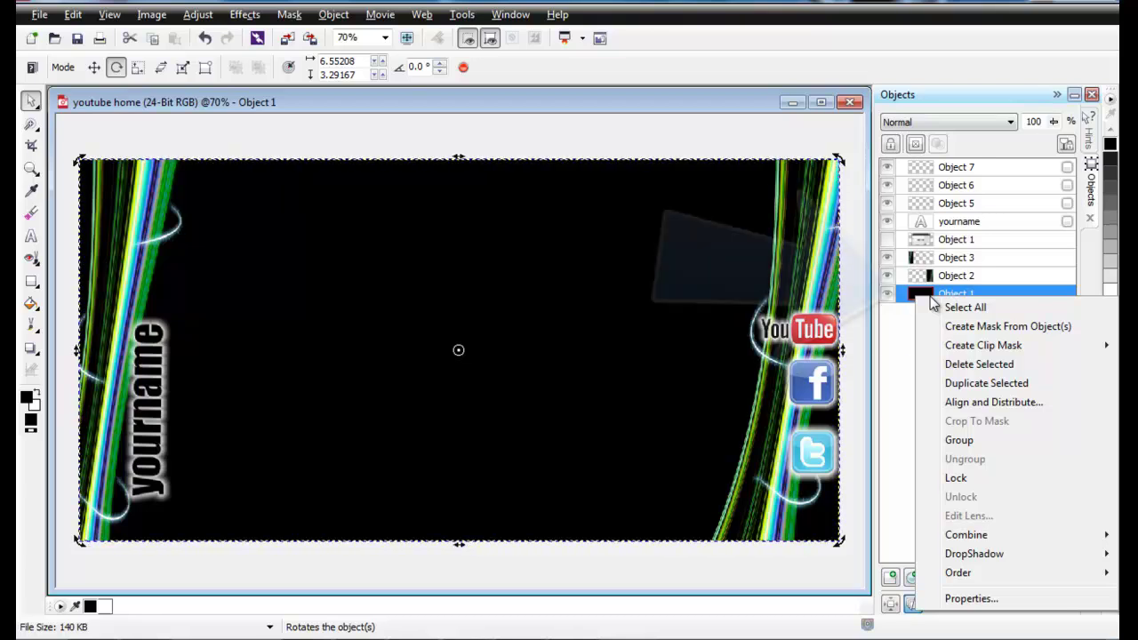
pyautogui.moveTo(1019, 535)
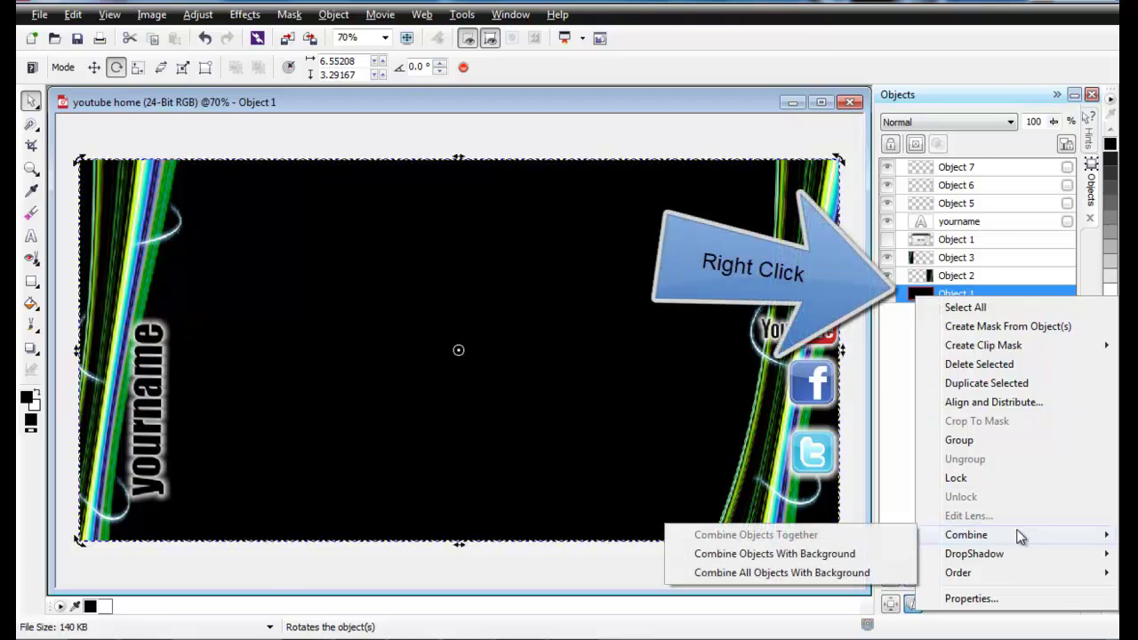
pyautogui.click(800, 573)
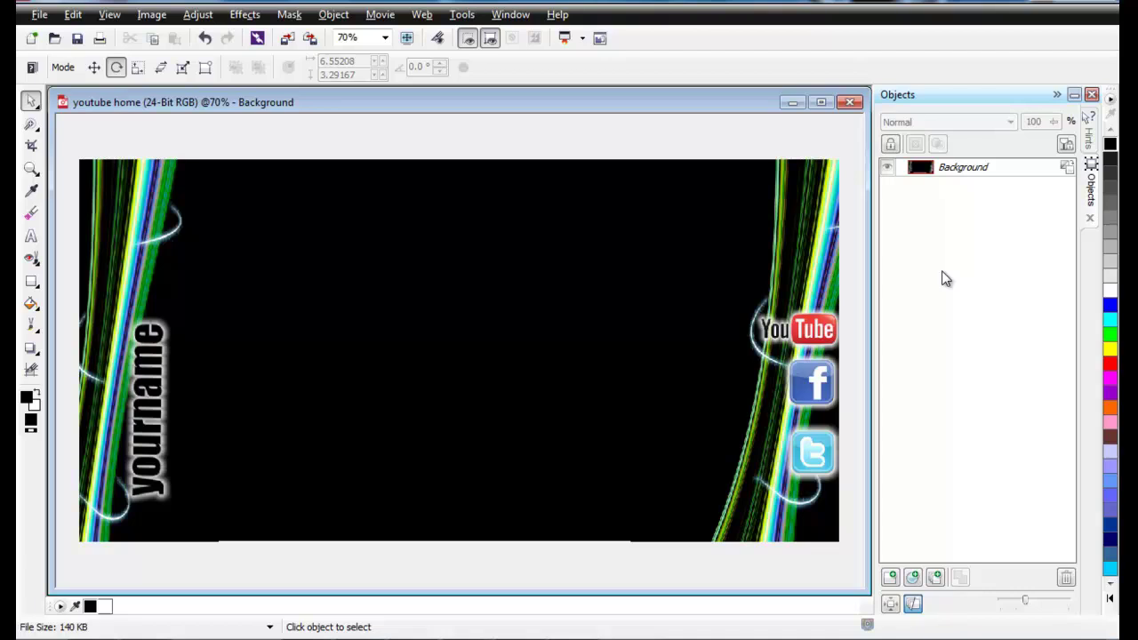
# Duplicate the combined background as a separate object and select the duplicate.
pyautogui.rightClick(923, 167)
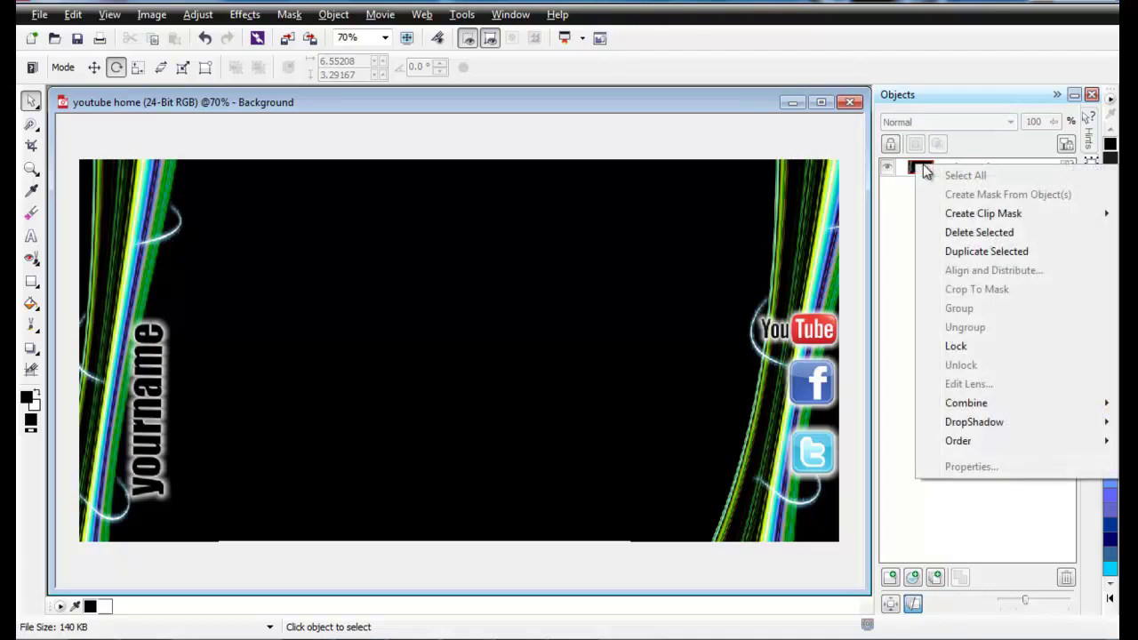
pyautogui.click(968, 254)
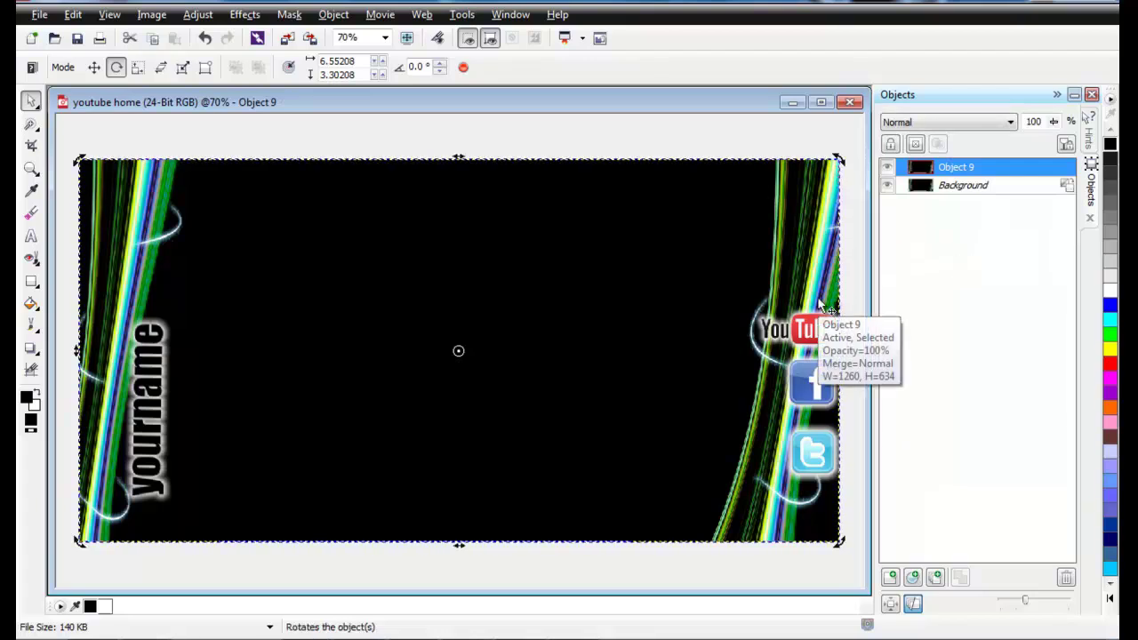
pyautogui.click(930, 171)
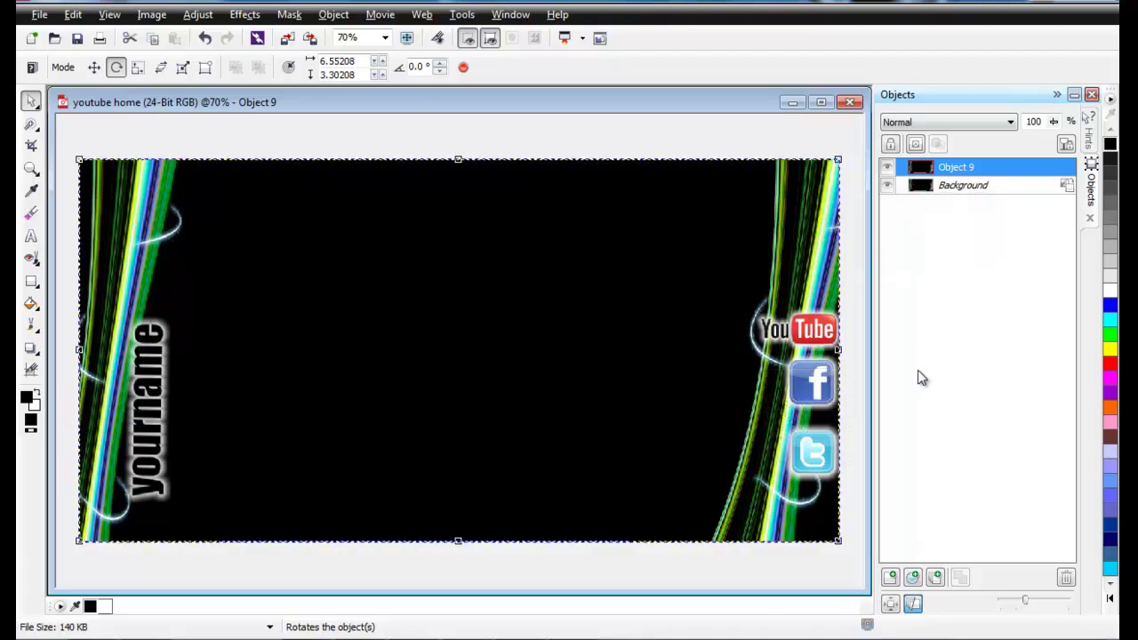
# Erase part of the duplicate's lower-left corner using the Eraser with a soft round nib of size 100.
pyautogui.click(31, 215)
pyautogui.click(161, 73)
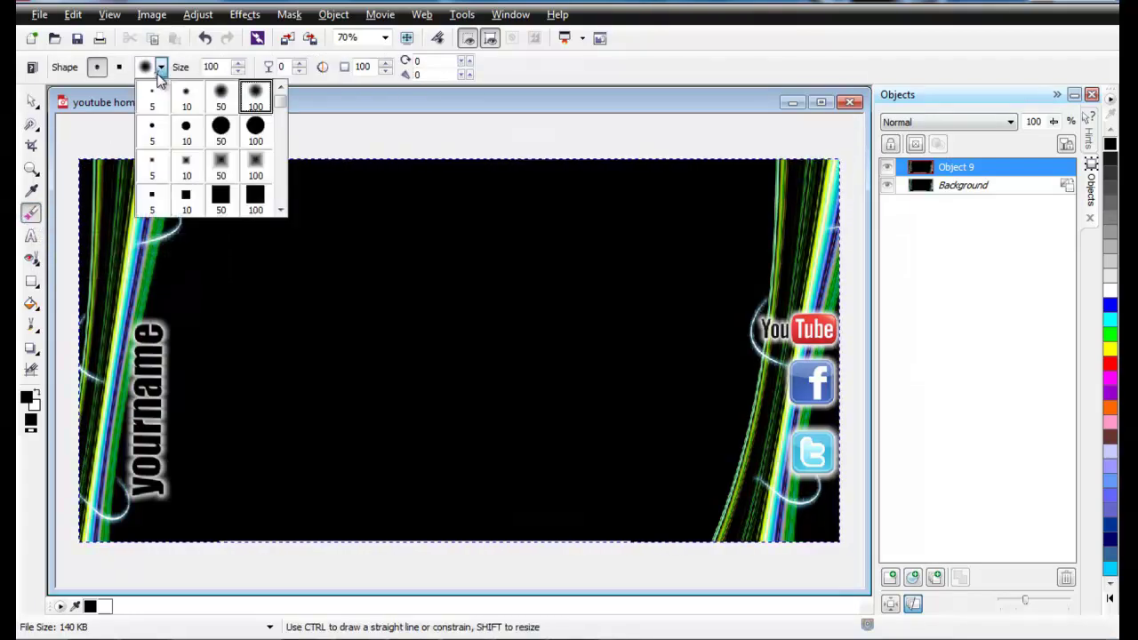
pyautogui.click(248, 89)
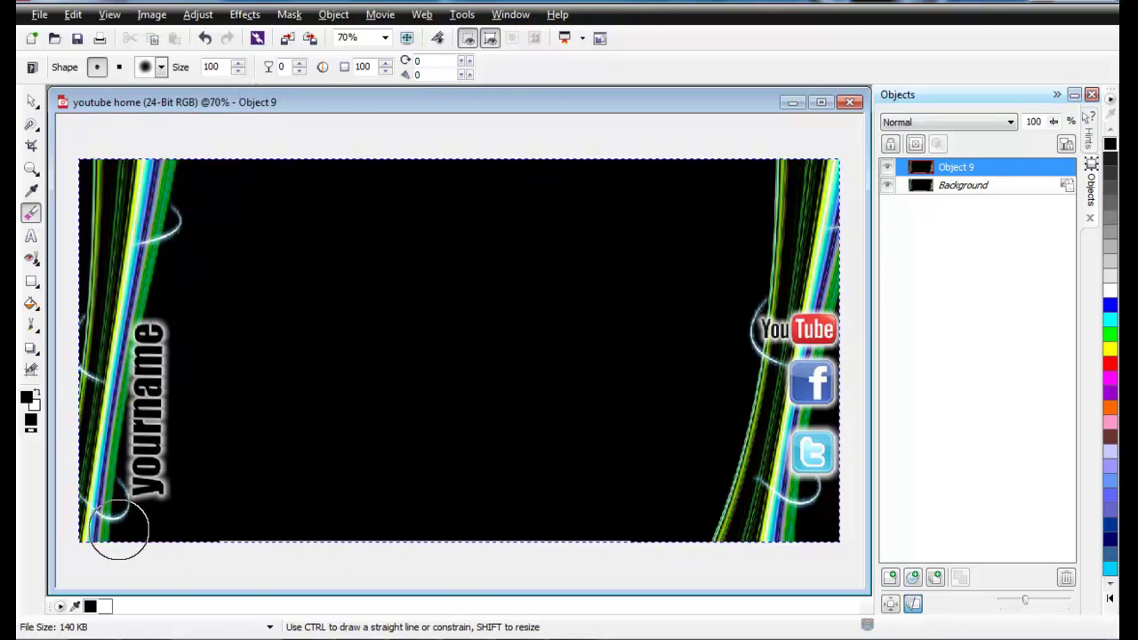
pyautogui.moveTo(112, 526); pyautogui.dragTo(102, 528)
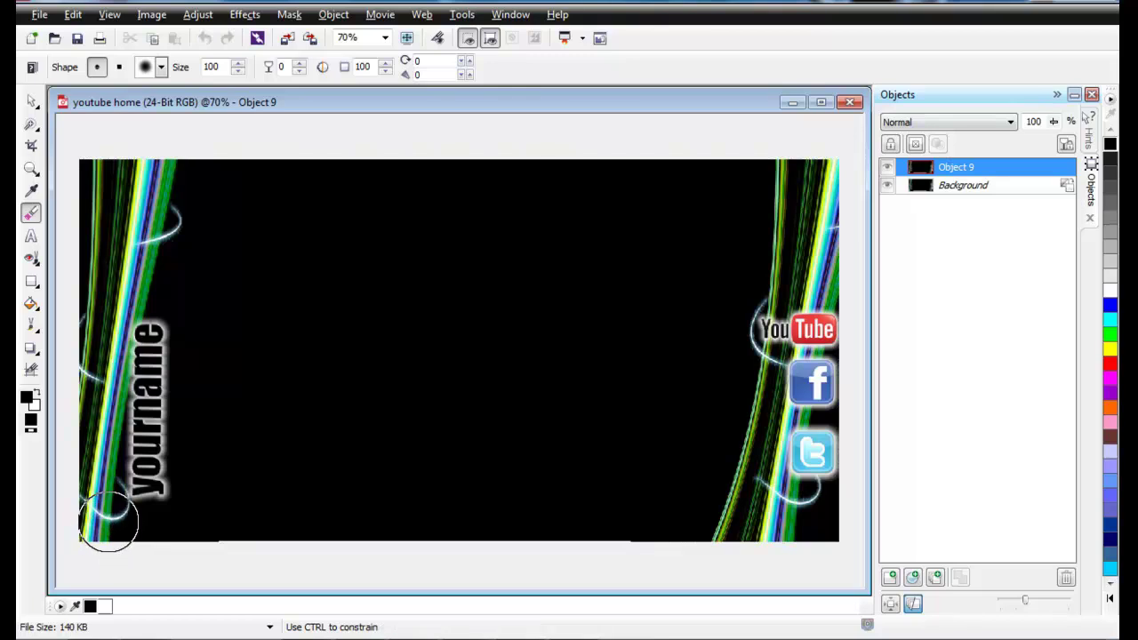
# Hide the duplicate, fill the Background object entirely with black, and show the duplicate again.
pyautogui.click(925, 186)
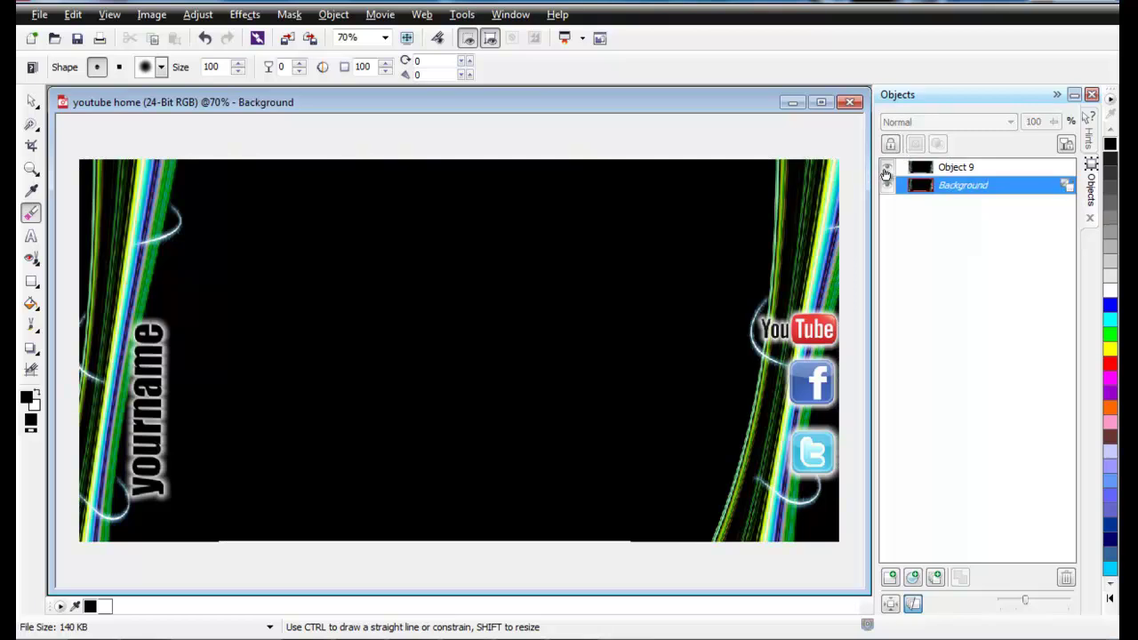
pyautogui.click(887, 169)
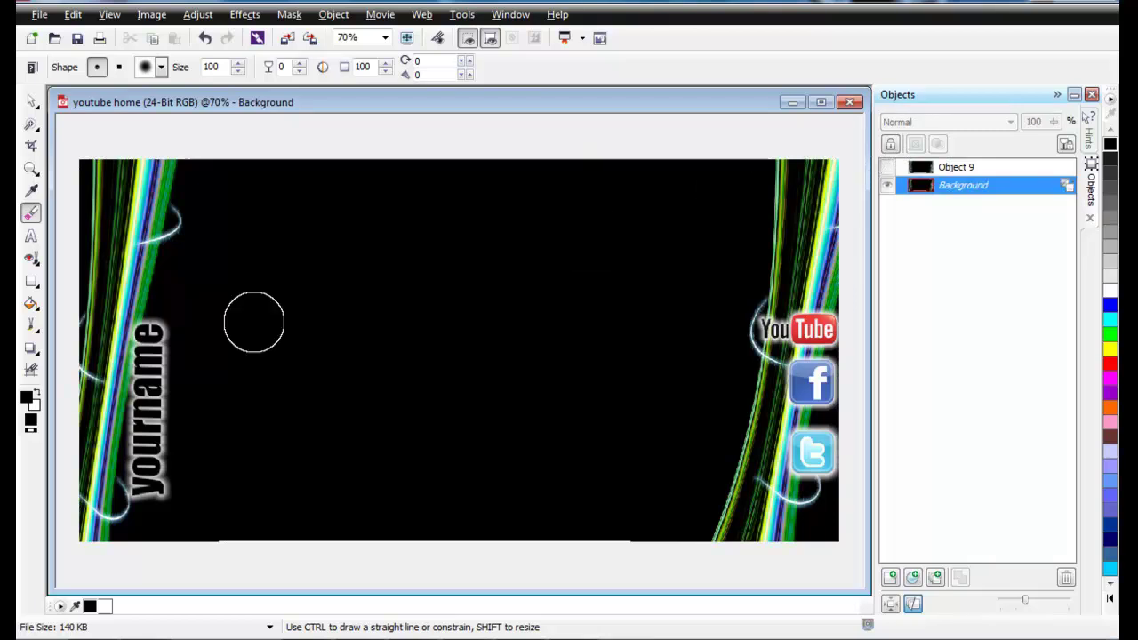
pyautogui.click(31, 303)
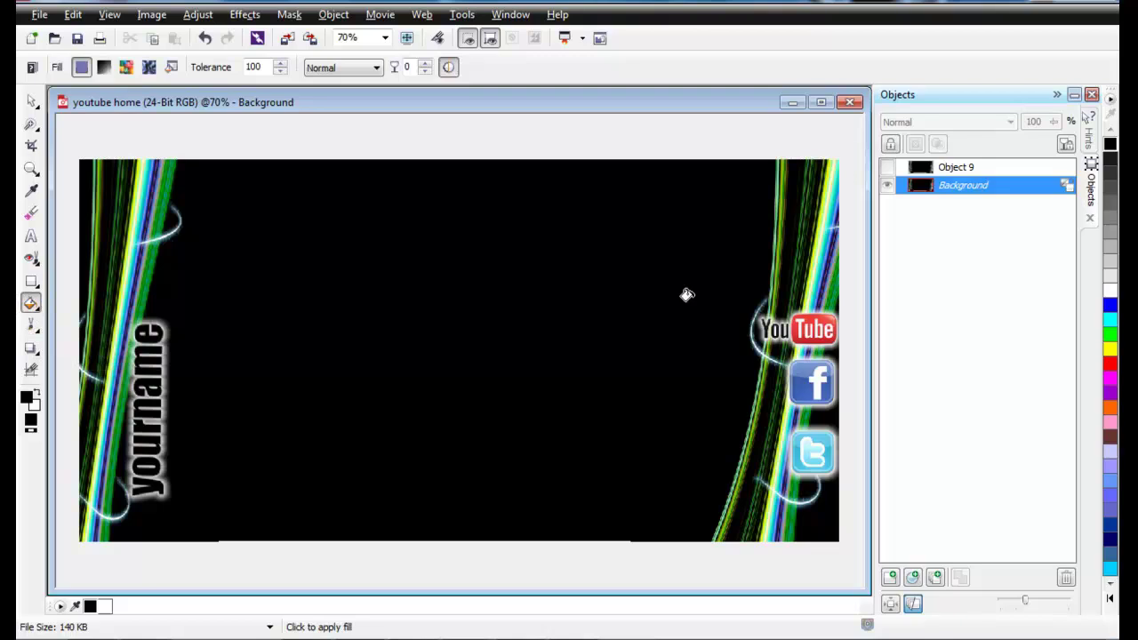
pyautogui.click(627, 325)
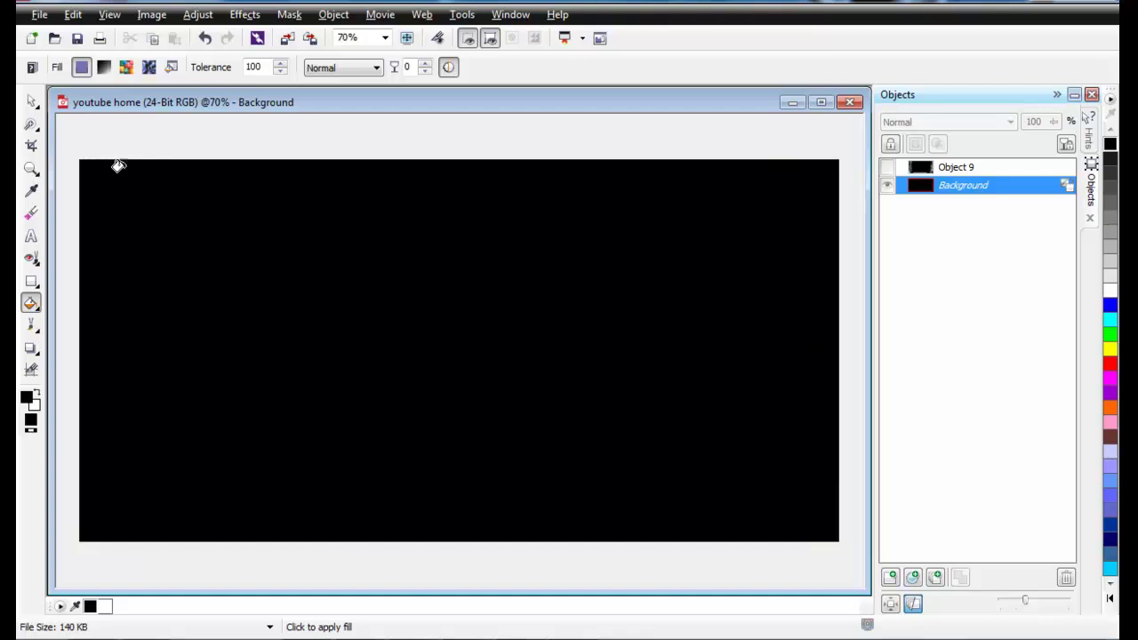
pyautogui.click(31, 101)
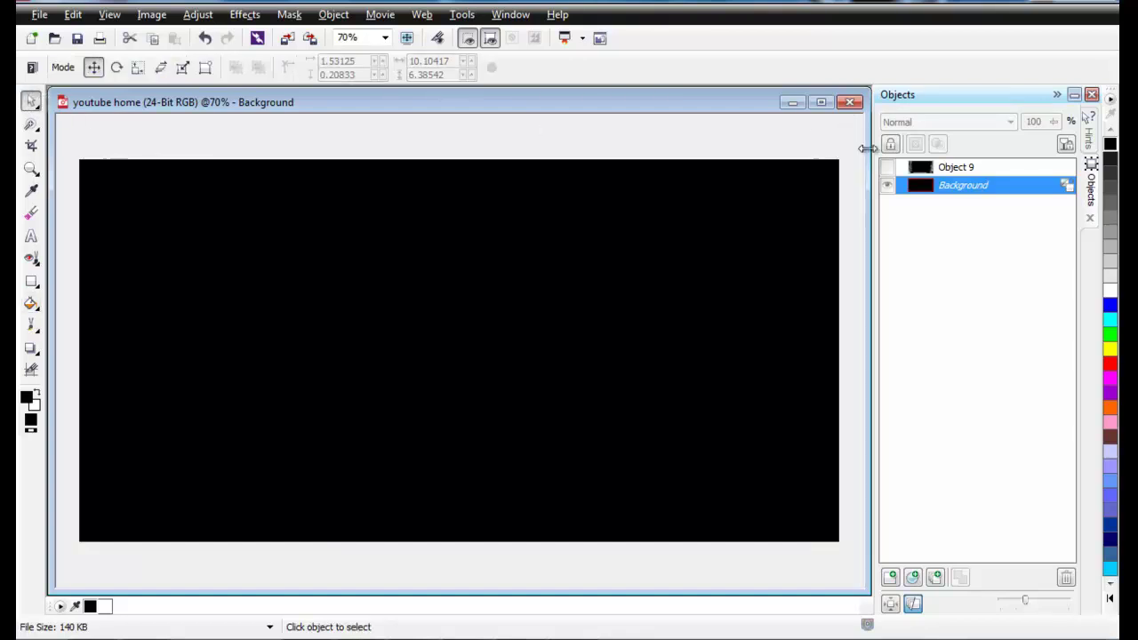
pyautogui.click(888, 170)
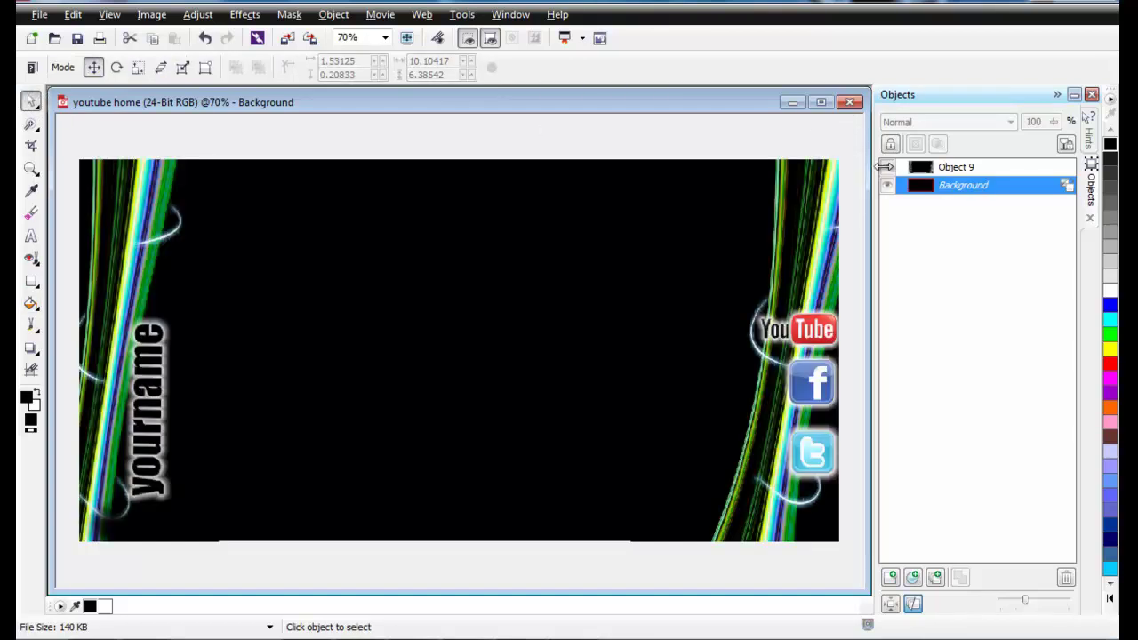
# Erase the bottom ends of both wallpaper margins on the duplicate with the soft Eraser so they fade into black.
pyautogui.click(31, 213)
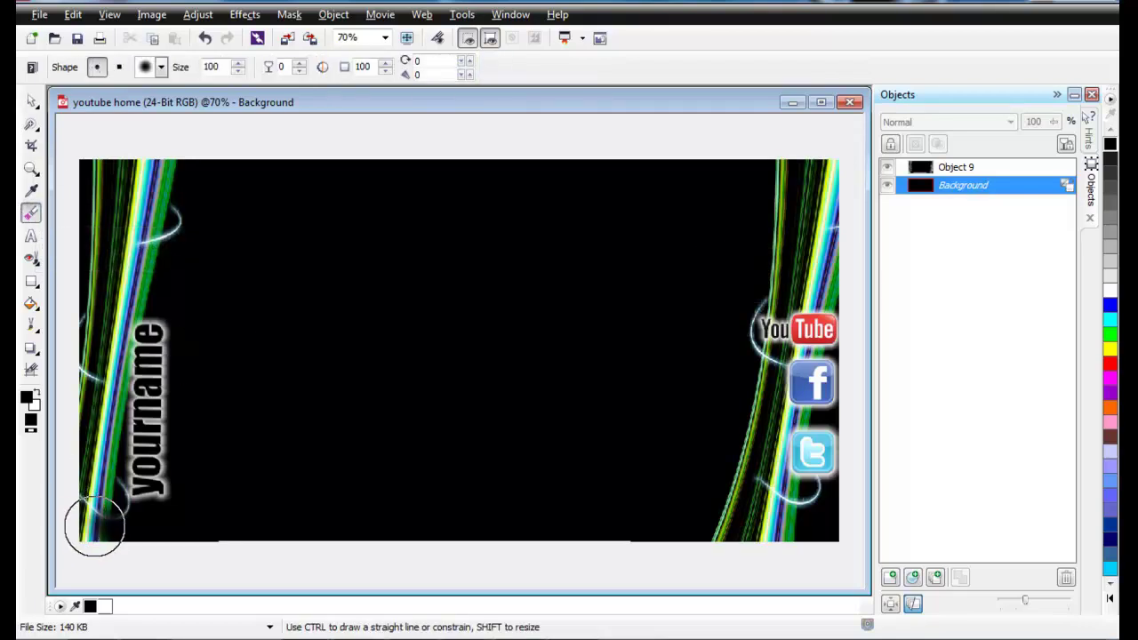
pyautogui.moveTo(94, 526); pyautogui.dragTo(99, 528)
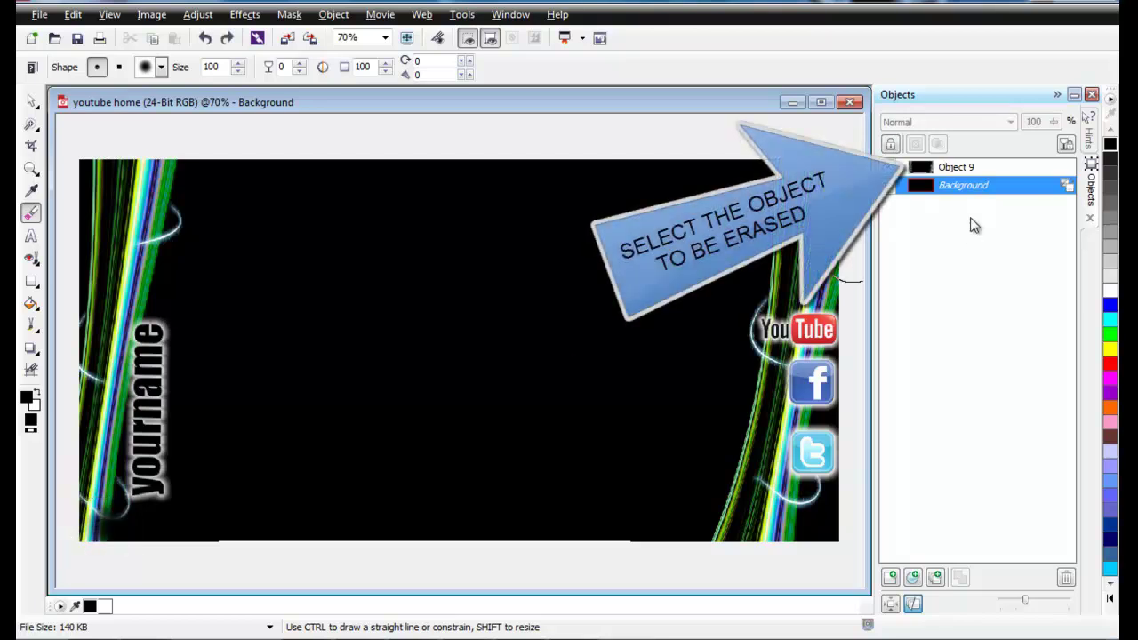
pyautogui.click(953, 168)
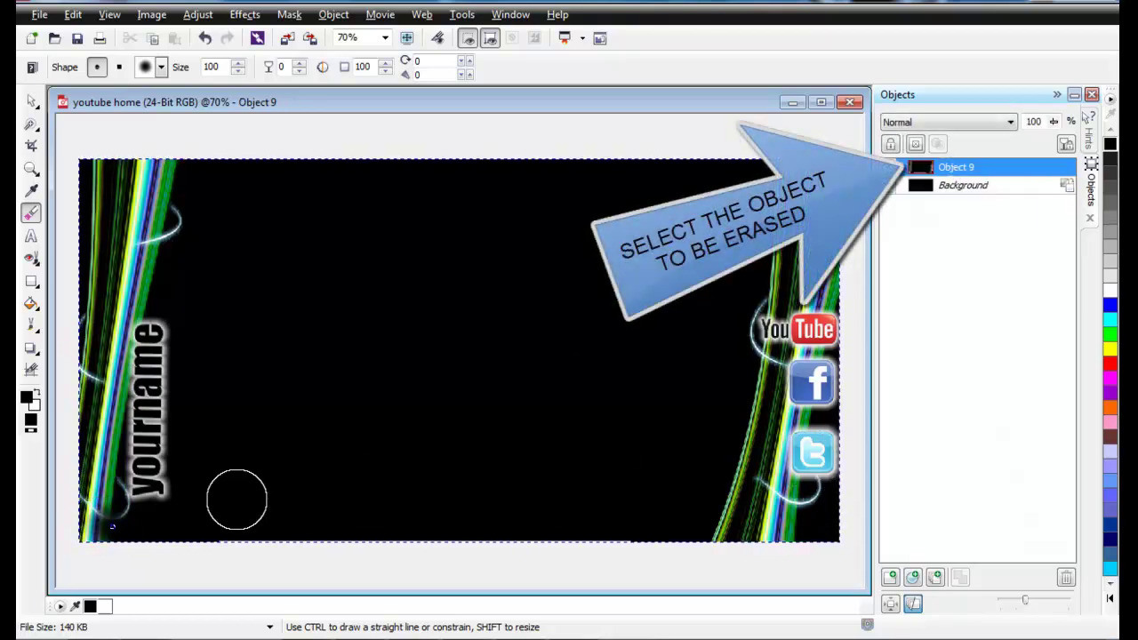
pyautogui.moveTo(112, 524); pyautogui.dragTo(109, 527)
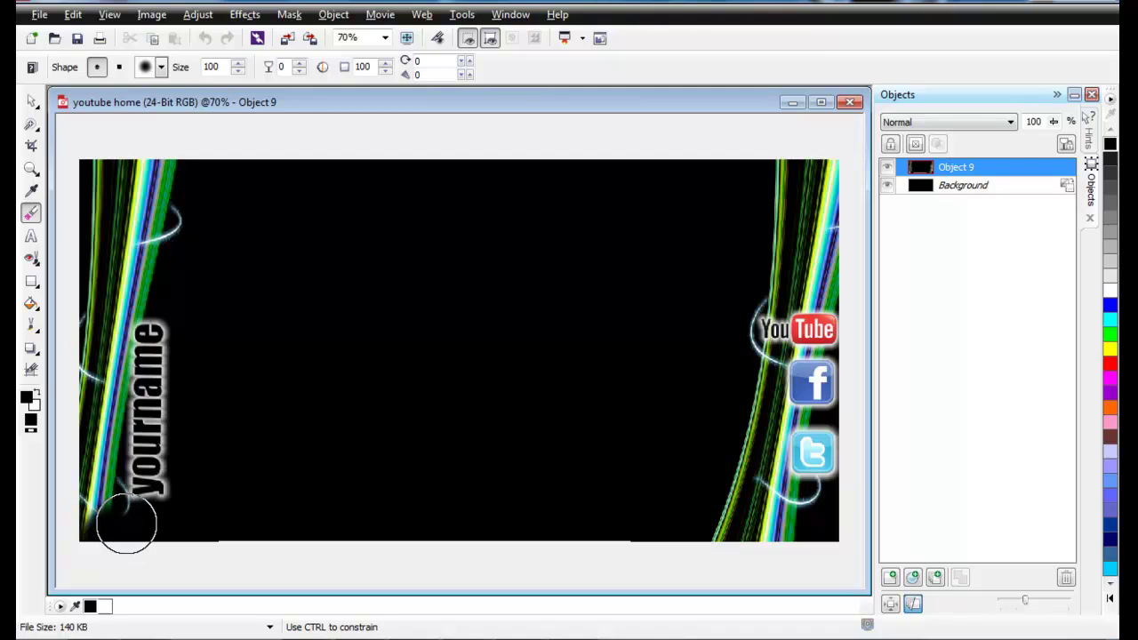
pyautogui.moveTo(127, 523); pyautogui.dragTo(125, 548)
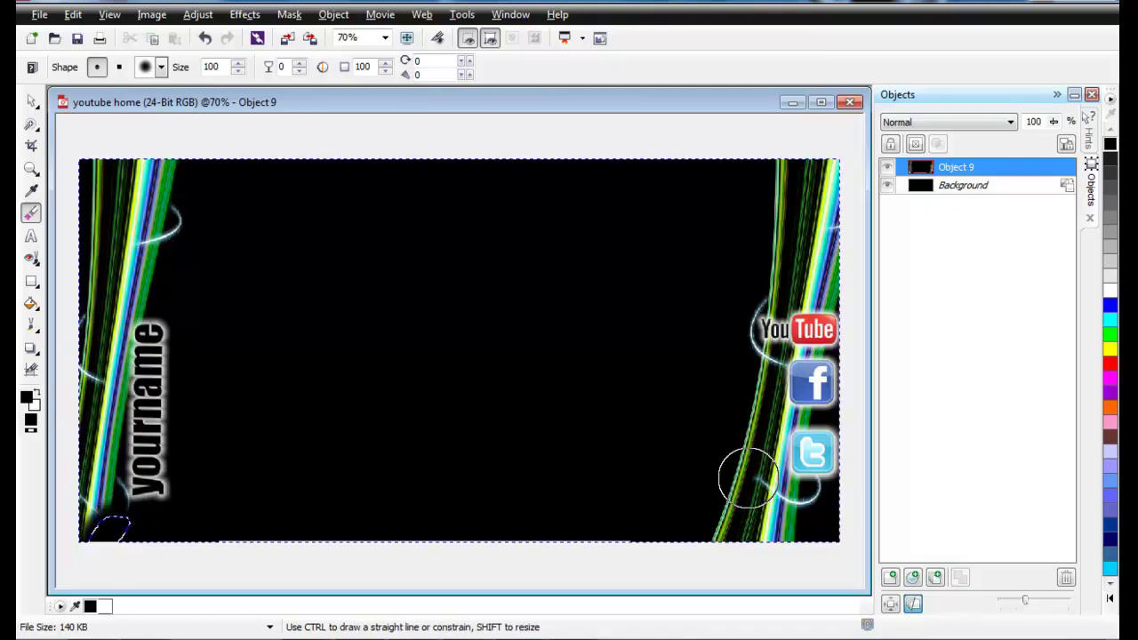
pyautogui.hotkey('ctrl', 'z')
pyautogui.moveTo(705, 520); pyautogui.dragTo(714, 531)
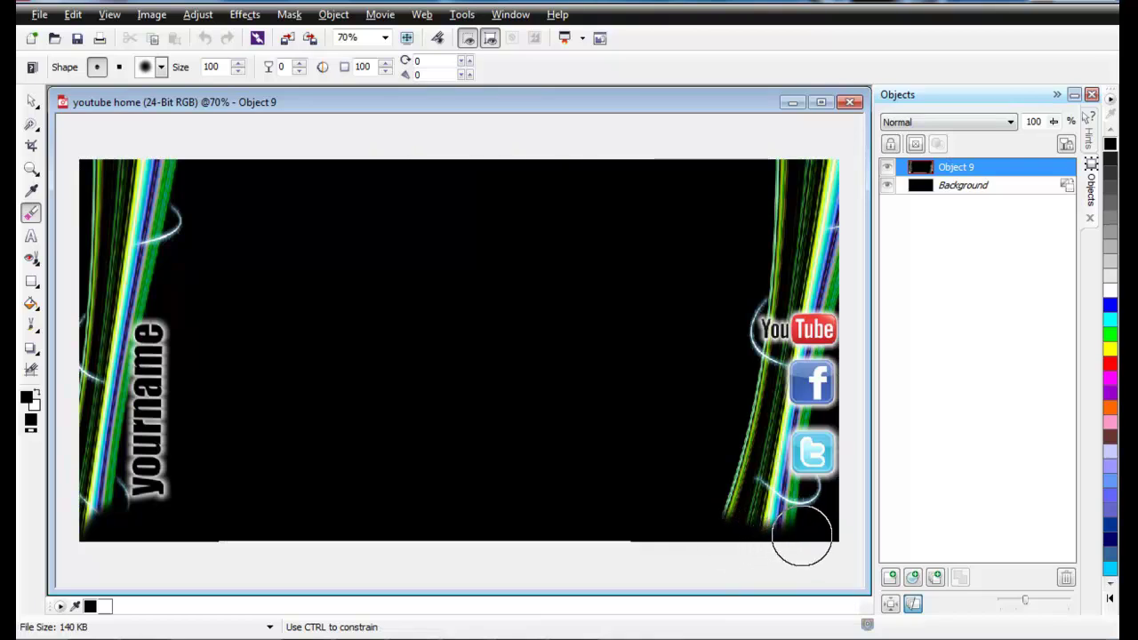
pyautogui.moveTo(814, 527)
pyautogui.mouseDown()
pyautogui.moveTo(744, 555)
pyautogui.moveTo(701, 500)
pyautogui.mouseUp()
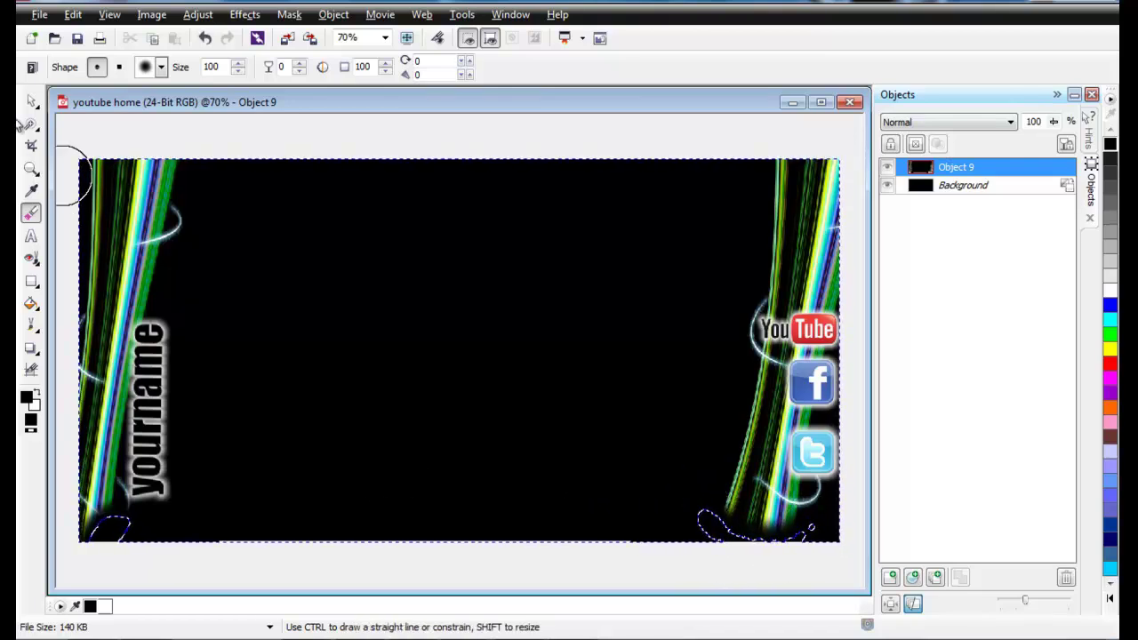
# Switch back to the Object Pick tool and select the Background object beneath the erased duplicate.
pyautogui.click(31, 101)
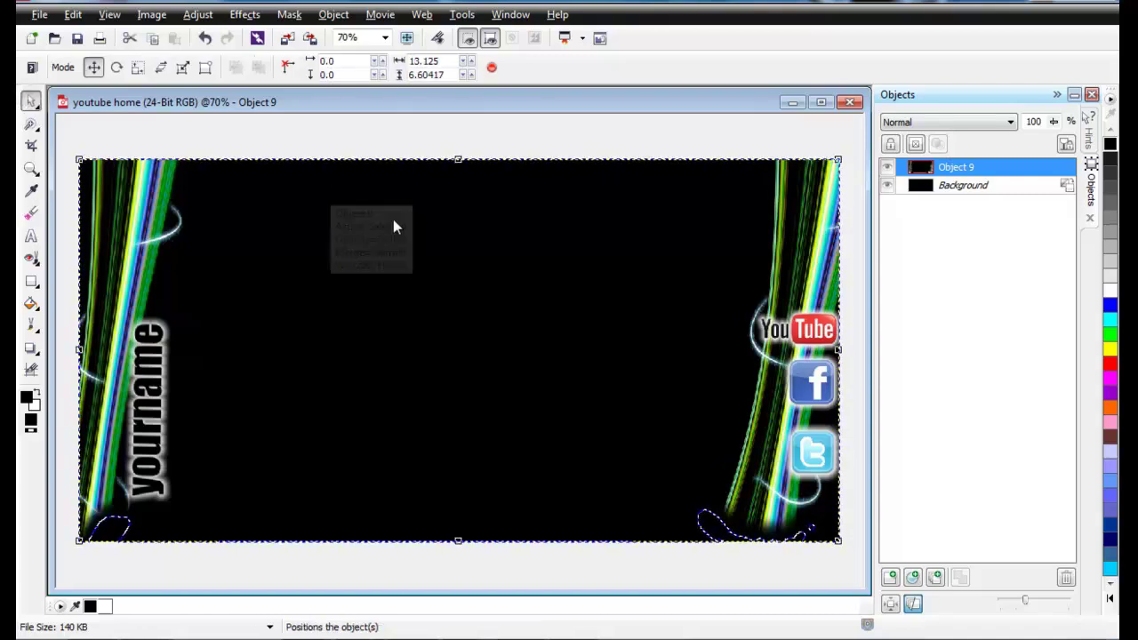
pyautogui.click(402, 230)
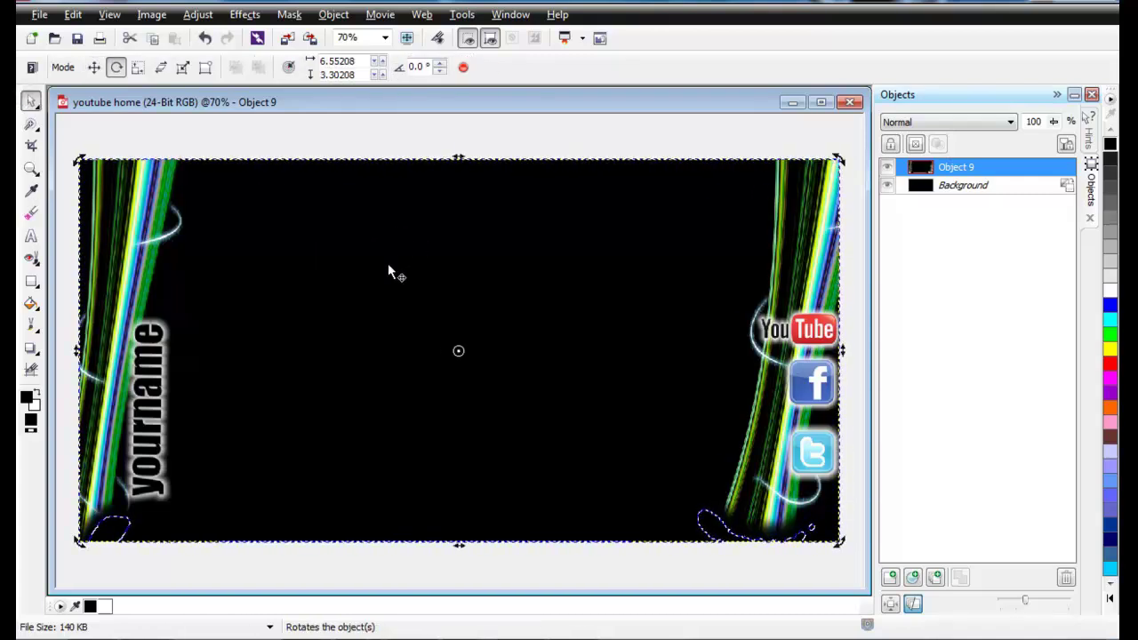
pyautogui.click(387, 262)
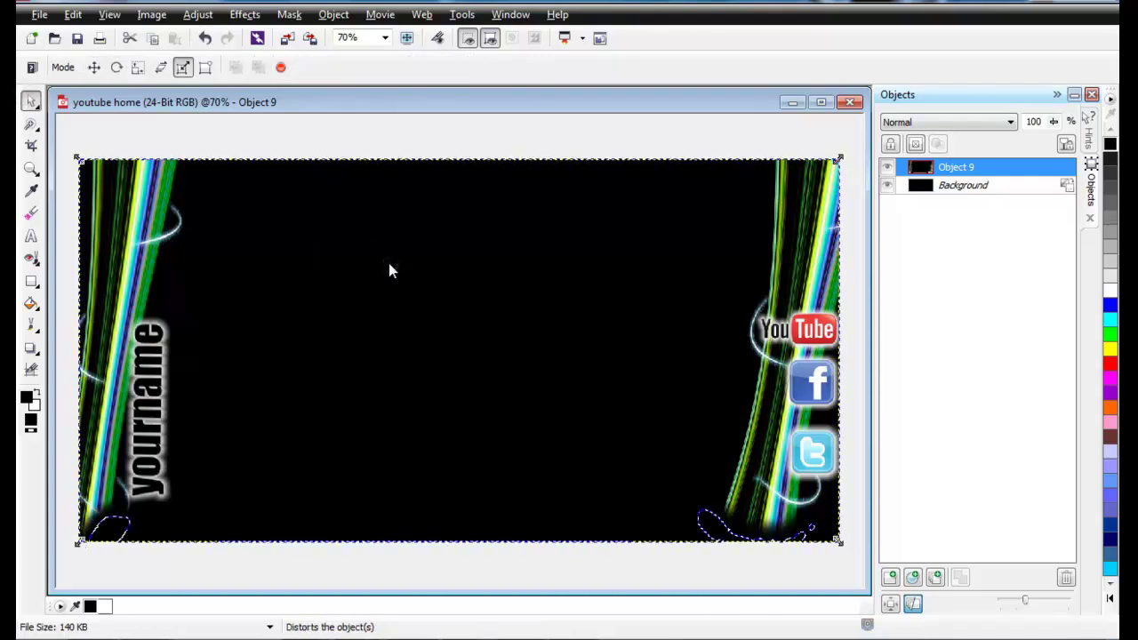
pyautogui.click(927, 191)
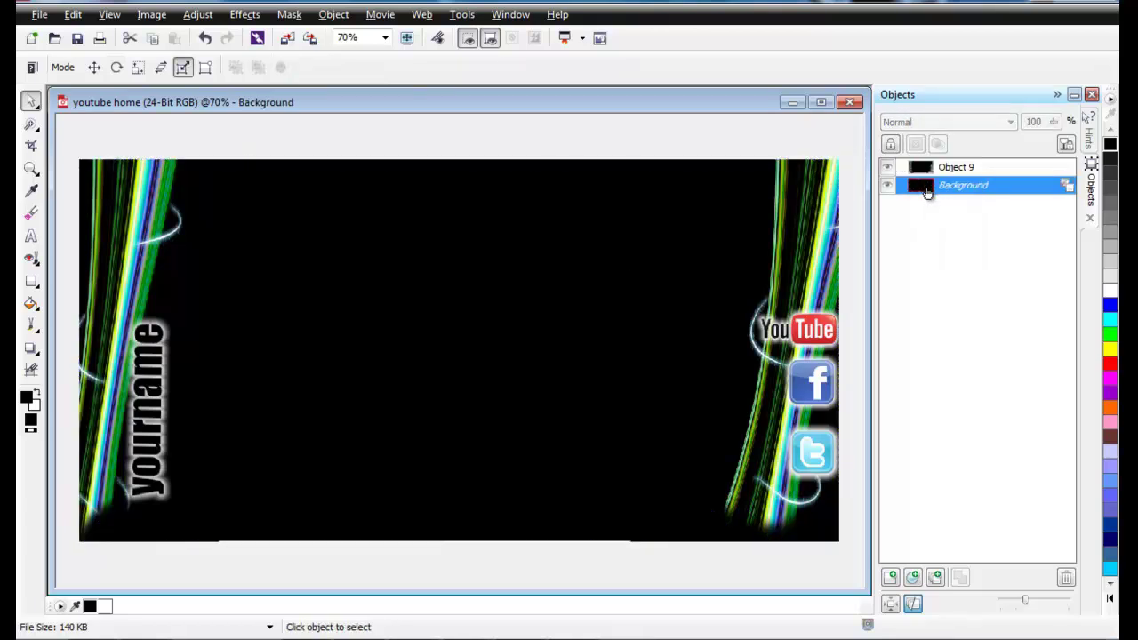